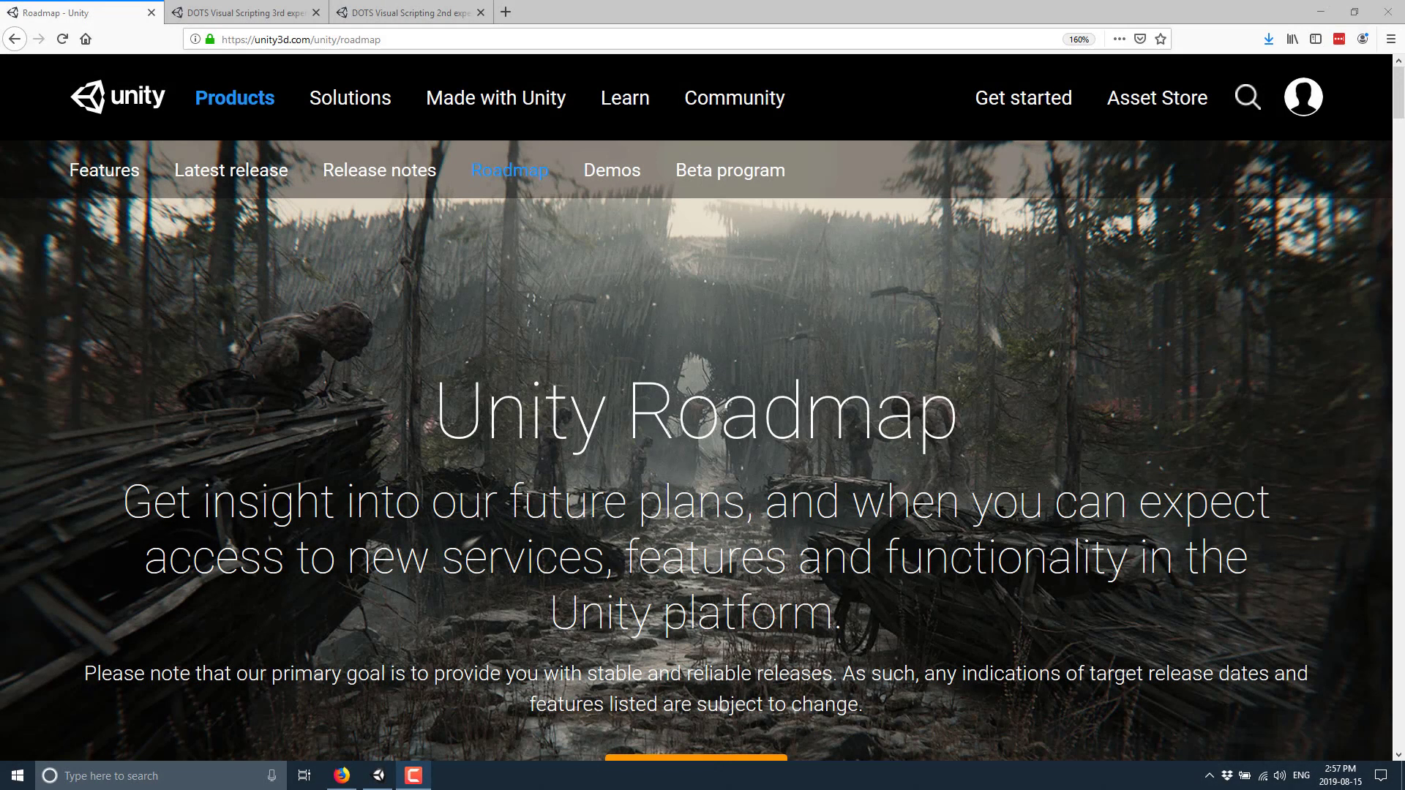
Scroll the Roadmap down to the expanded Visual Scripting entry describing an internal prototype
scroll(766, 428, "down", 5)
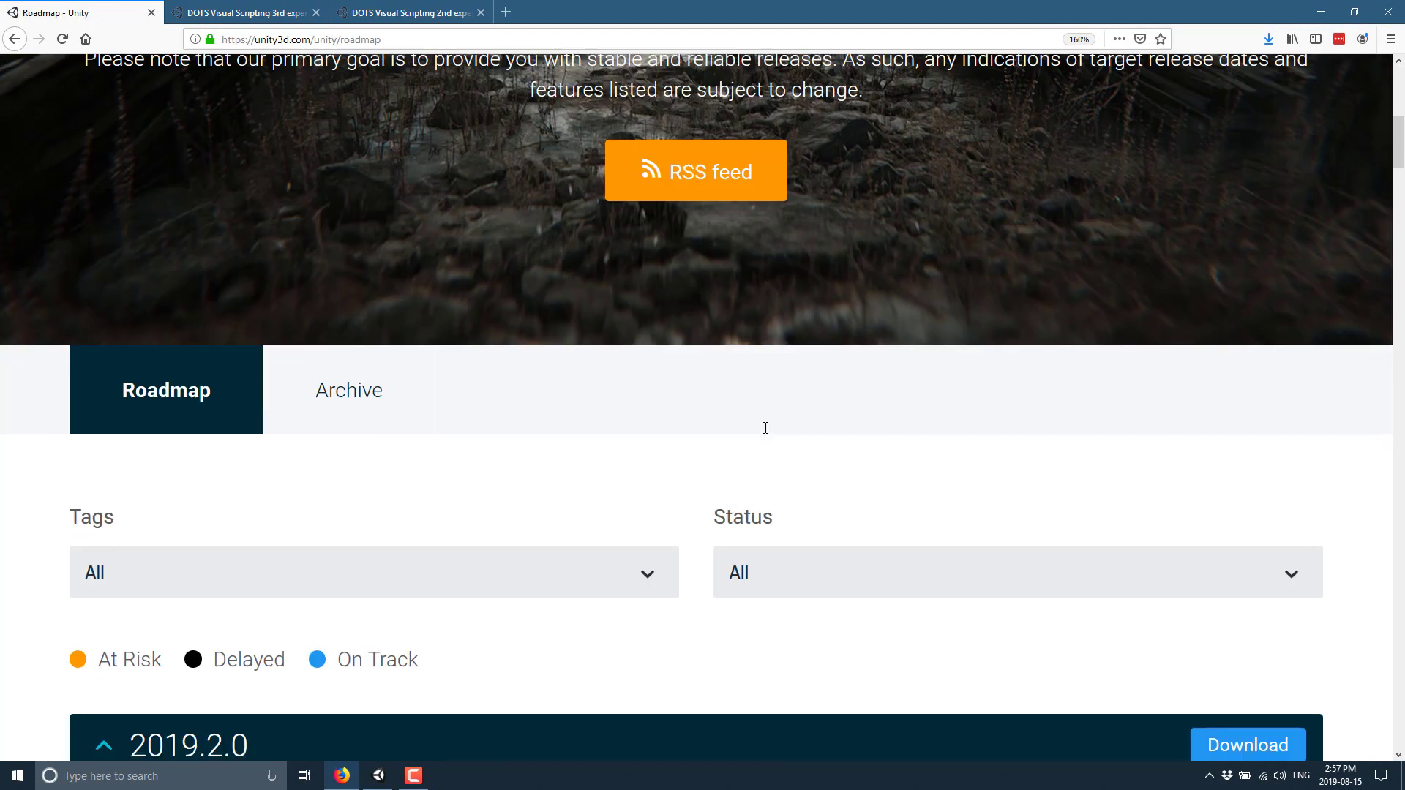
scroll(766, 430, "down", 5)
scroll(766, 429, "down", 5)
scroll(767, 434, "down", 5)
scroll(768, 434, "down", 5)
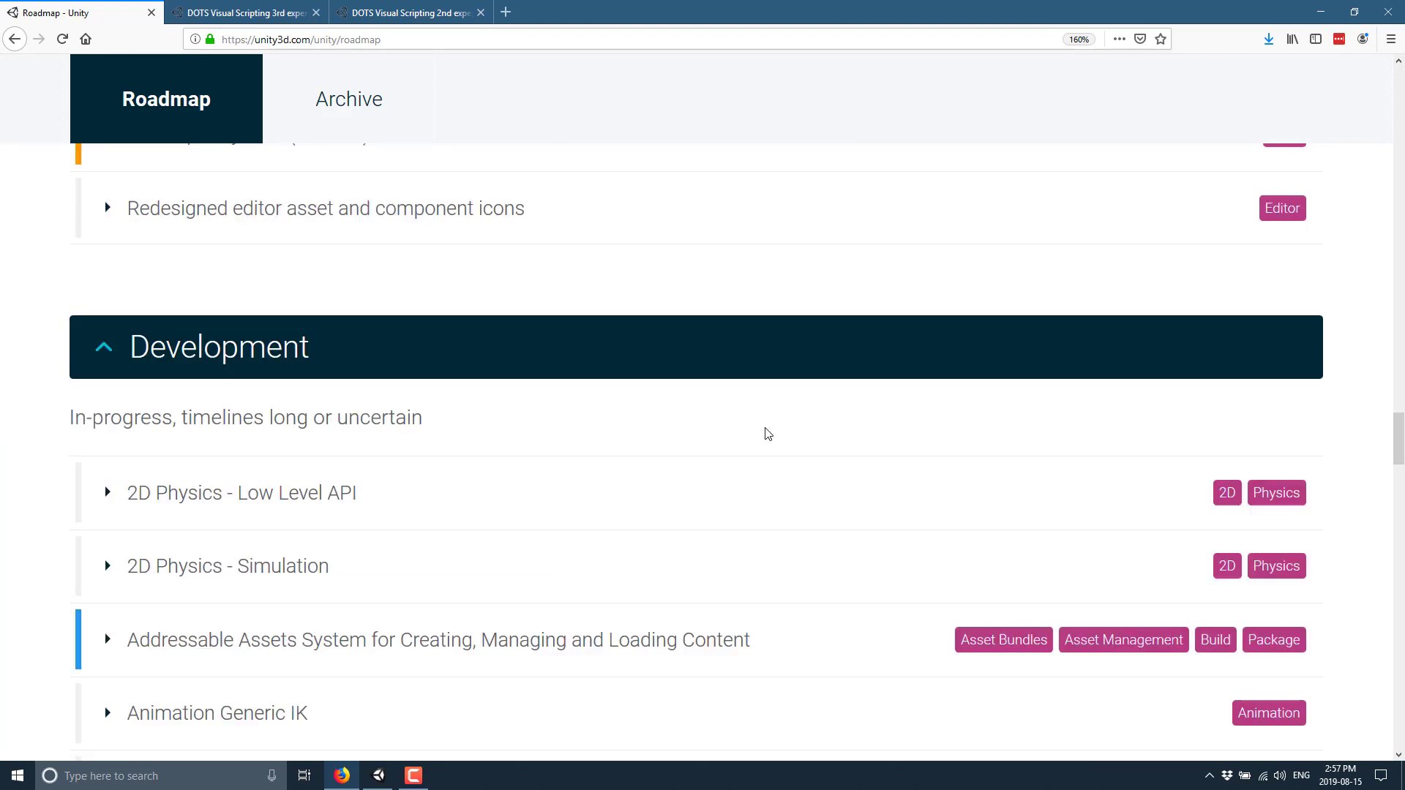
scroll(767, 434, "down", 5)
scroll(767, 434, "down", 5)
scroll(768, 434, "down", 5)
scroll(768, 434, "down", 5)
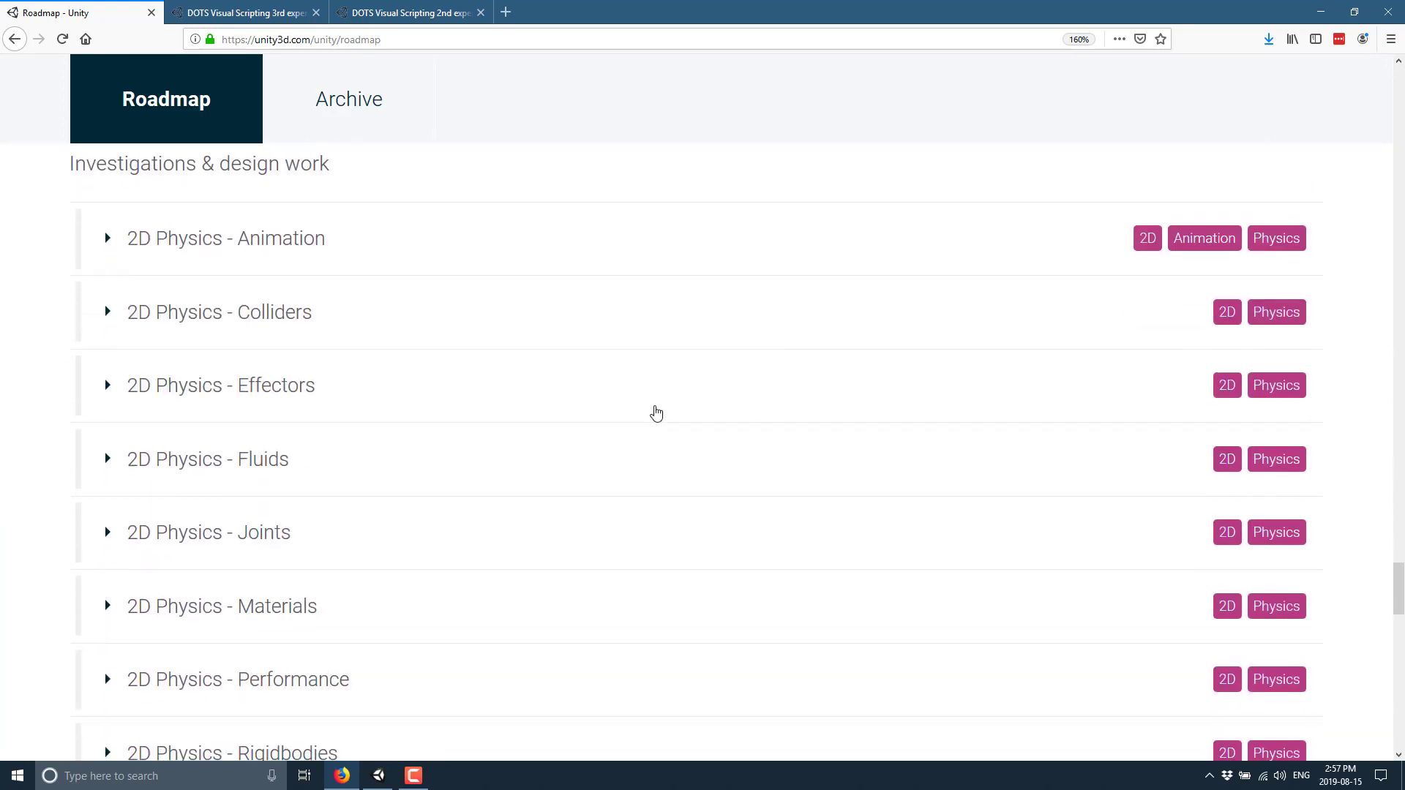
scroll(439, 363, "up", 3)
scroll(222, 354, "down", 5)
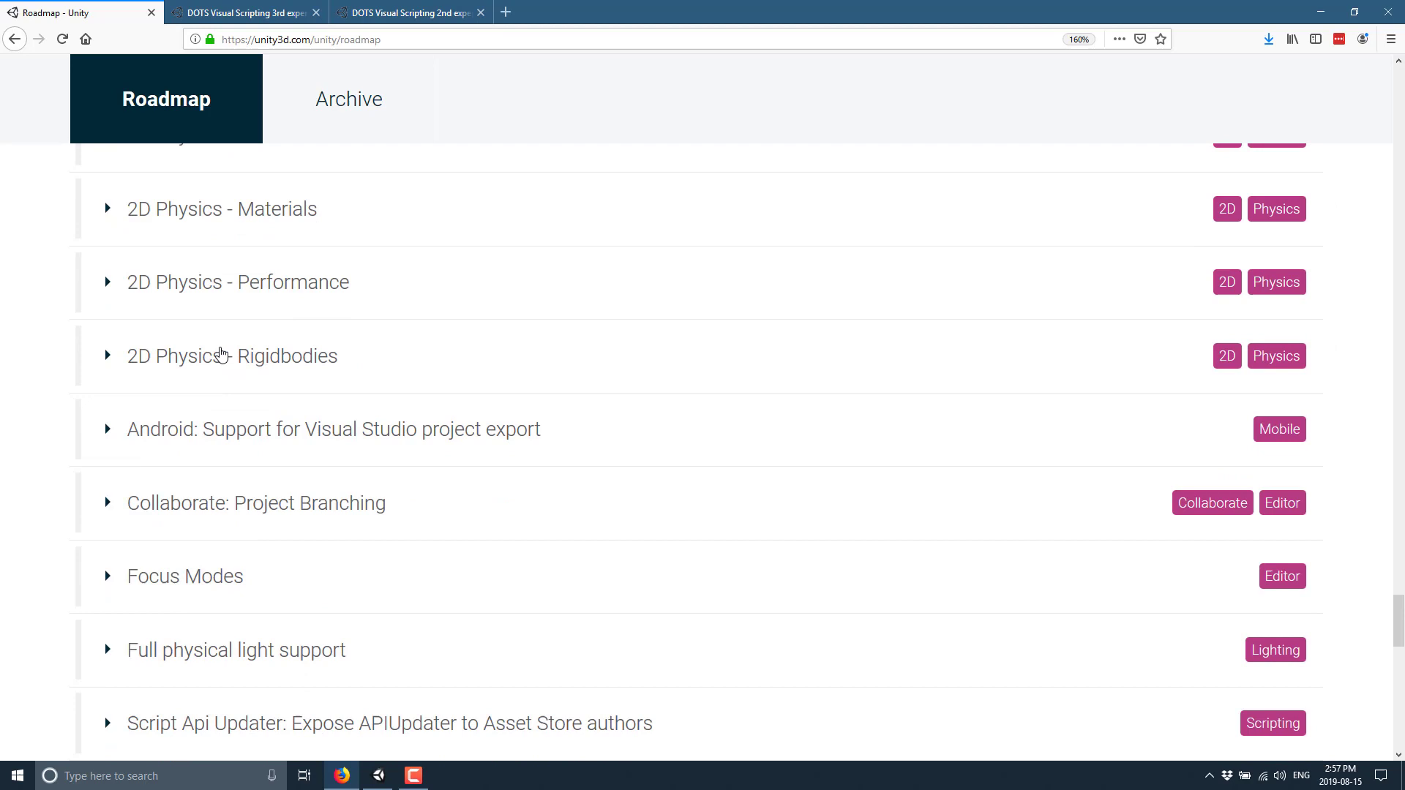
scroll(222, 354, "down", 5)
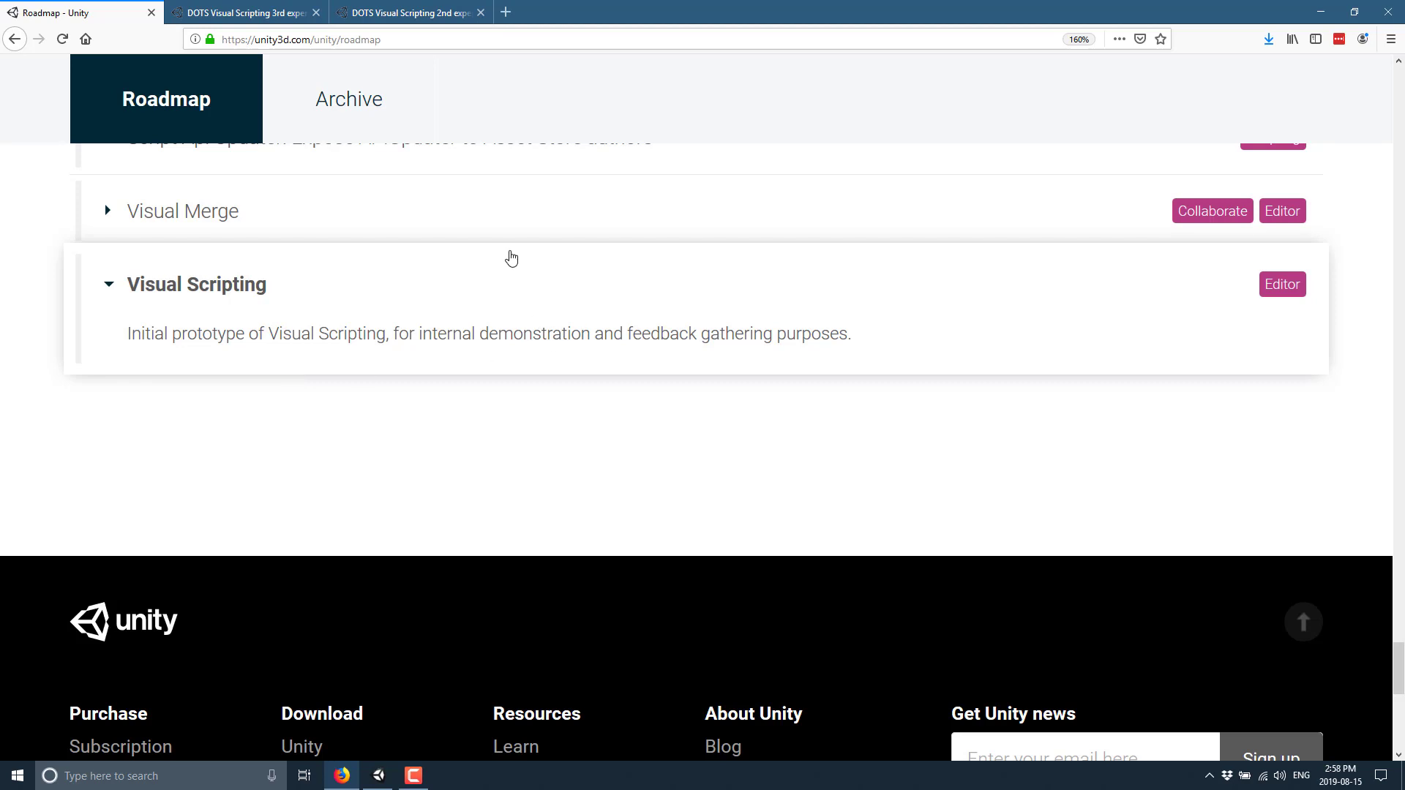
Switch to the DOTS Visual Scripting 3rd experimental drop thread and scroll through its post
left_click(263, 12)
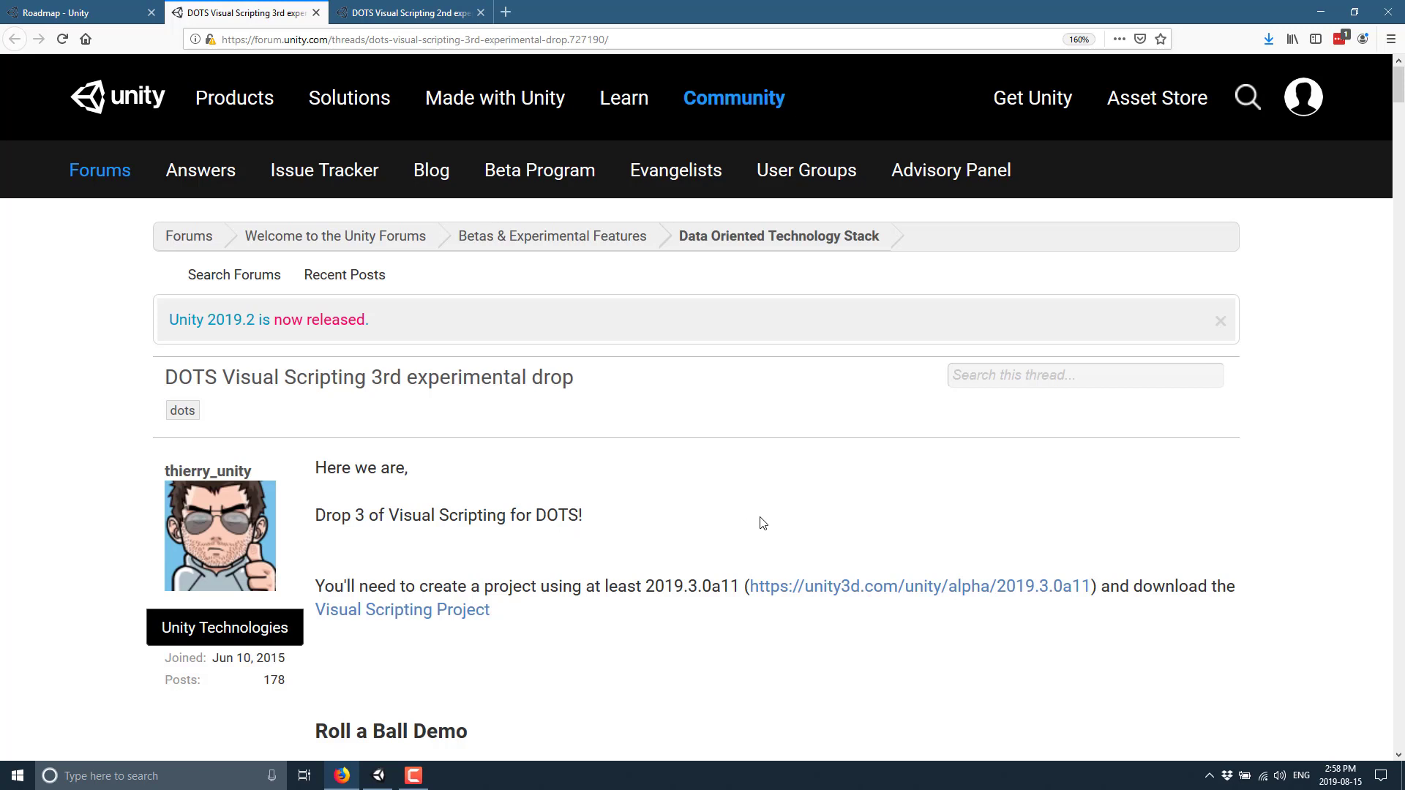
scroll(761, 522, "down", 2)
scroll(762, 522, "down", 2)
scroll(761, 522, "down", 2)
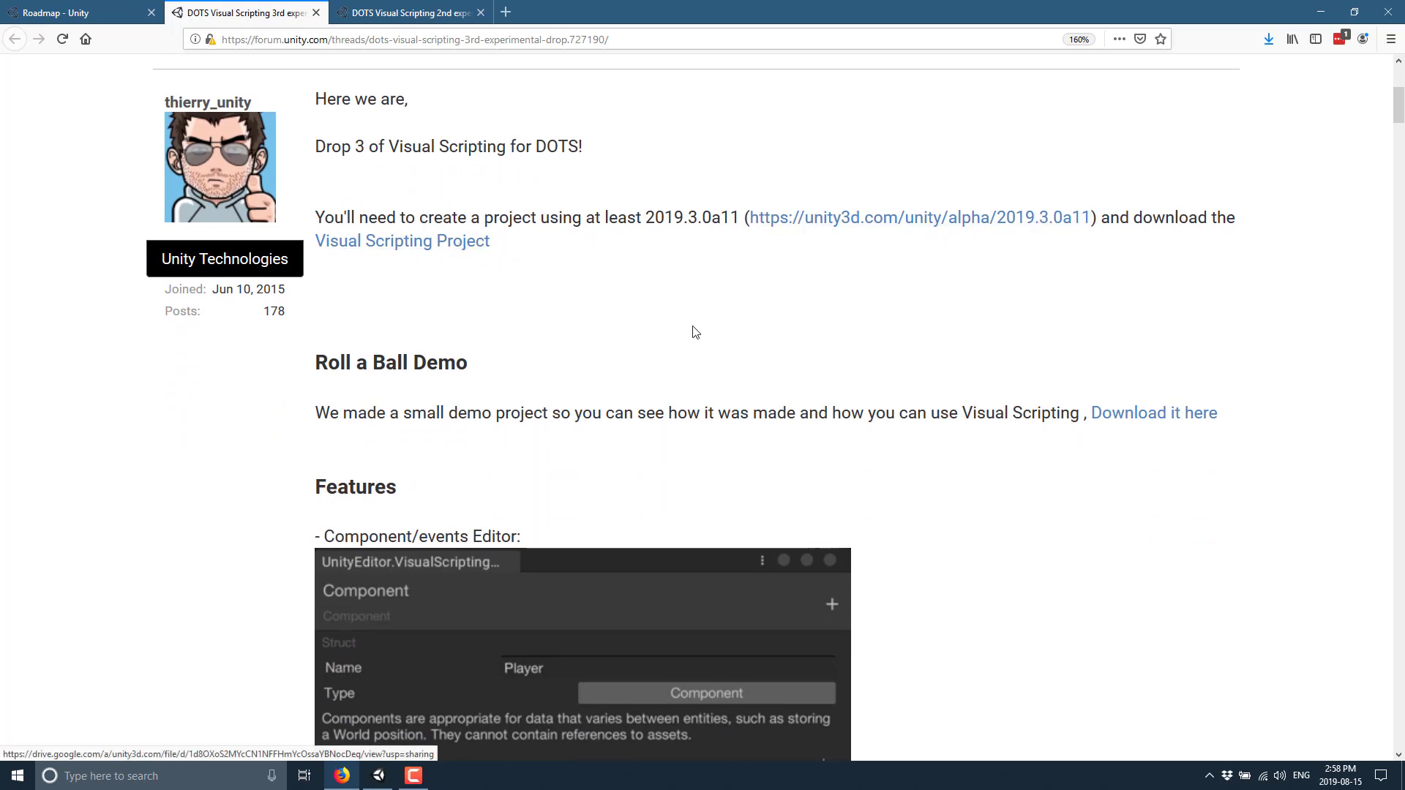
scroll(692, 327, "down", 2)
scroll(692, 327, "down", 6)
scroll(692, 327, "down", 4)
scroll(692, 327, "down", 13)
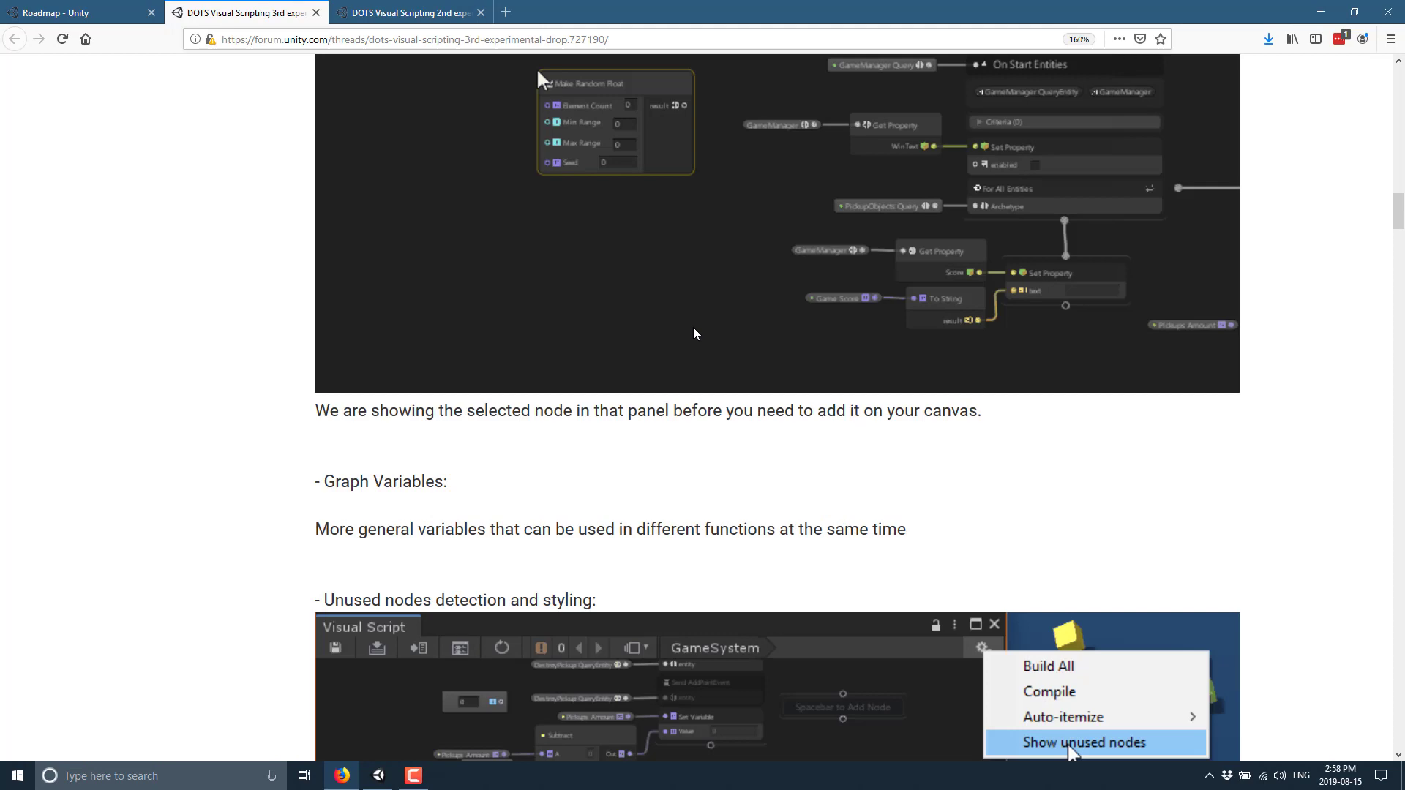
Scroll back up and highlight the word DOTS in the post's opening line
scroll(692, 327, "up", 2)
scroll(692, 327, "up", 12)
scroll(694, 327, "up", 7)
scroll(694, 328, "up", 5)
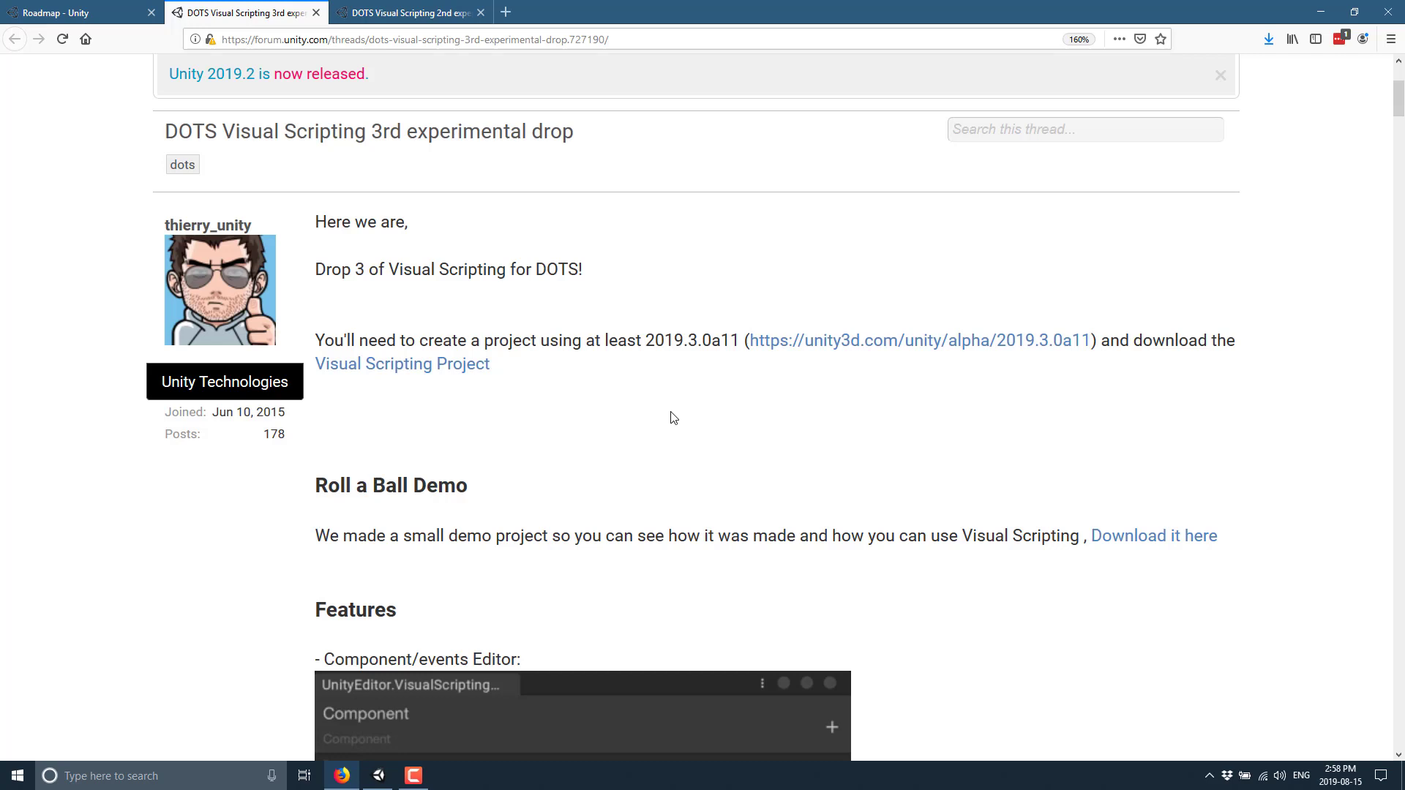
double_click(556, 270)
left_click(425, 11)
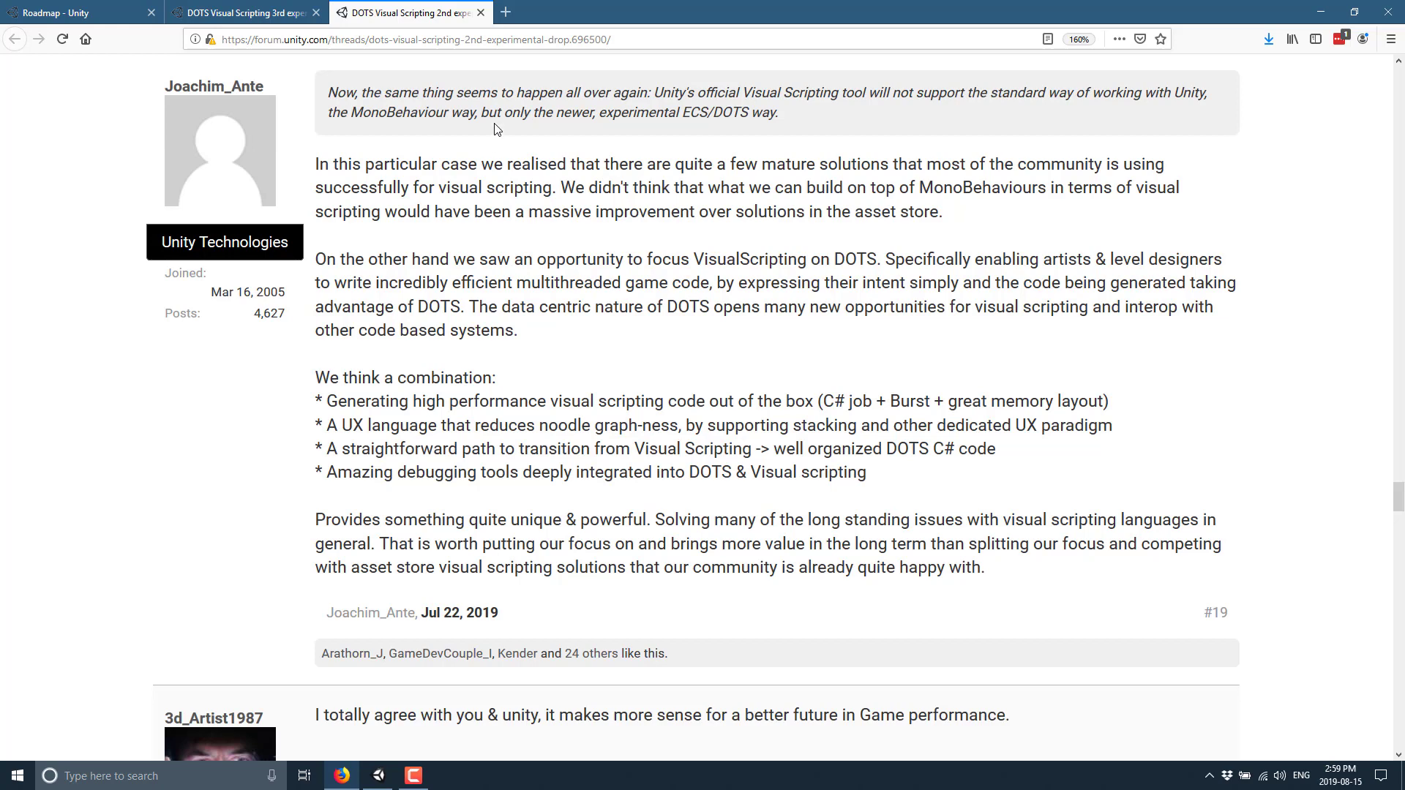
double_click(992, 185)
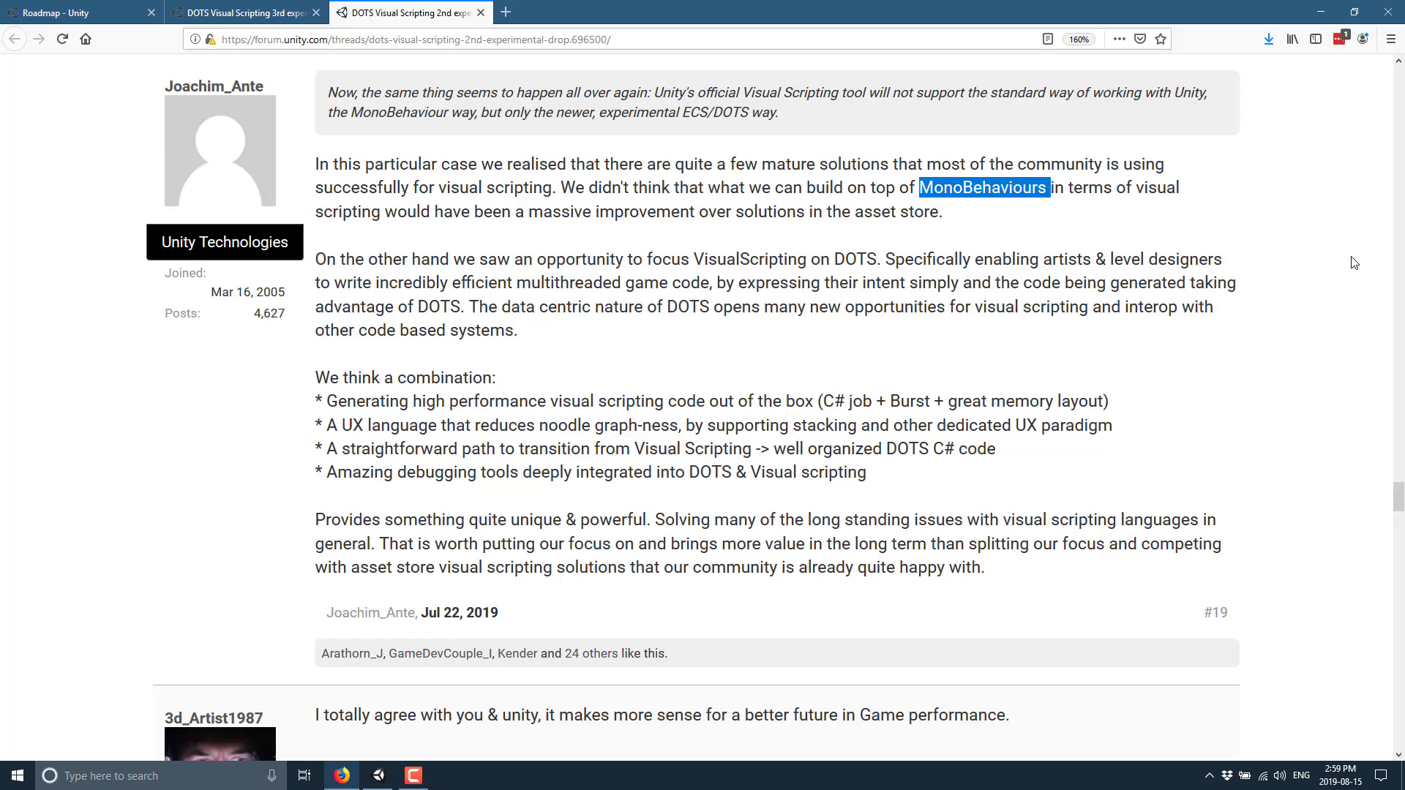
scroll(804, 329, "down", 2)
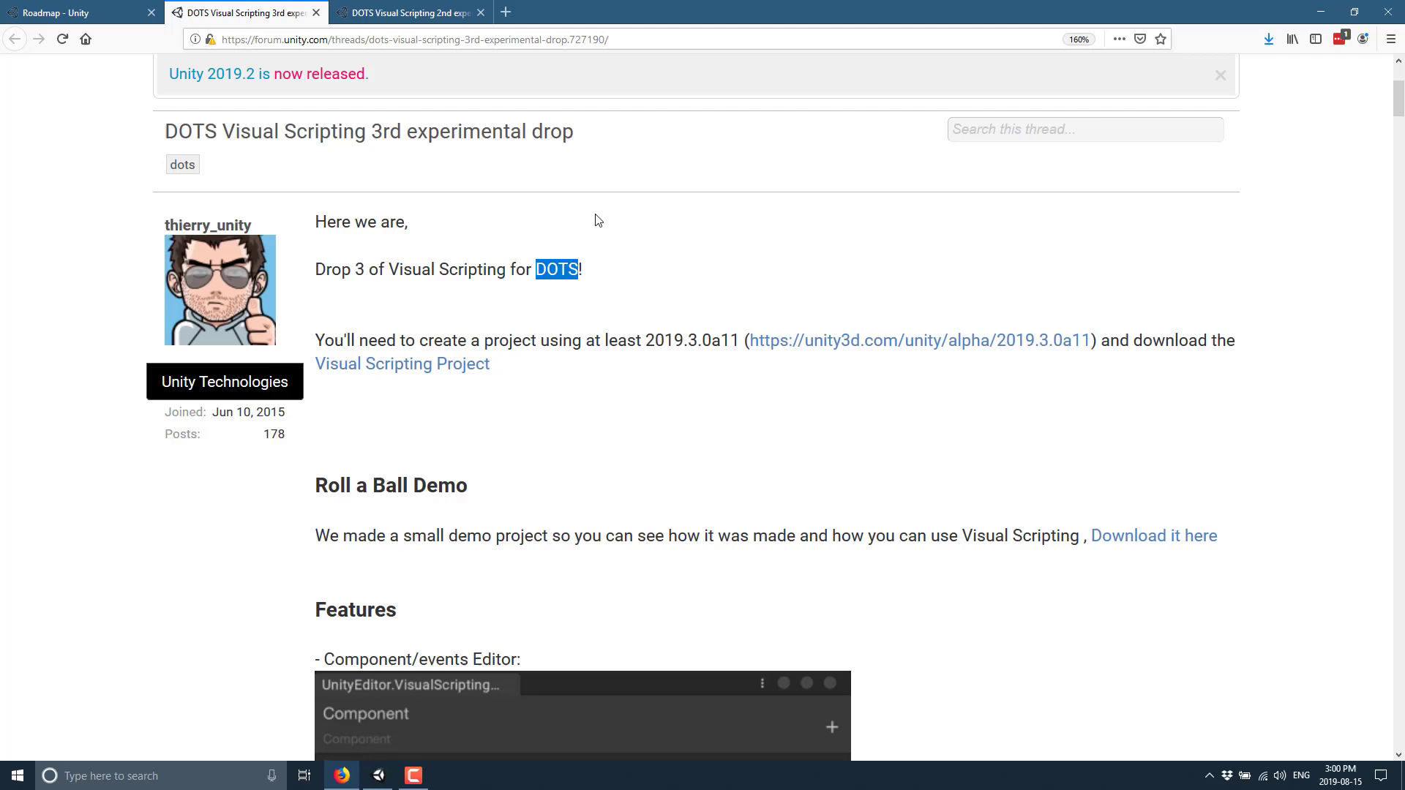
Scroll the Drop 3 post past the Features GIFs down to the Fixes list of VSB issues
scroll(749, 355, "down", 3)
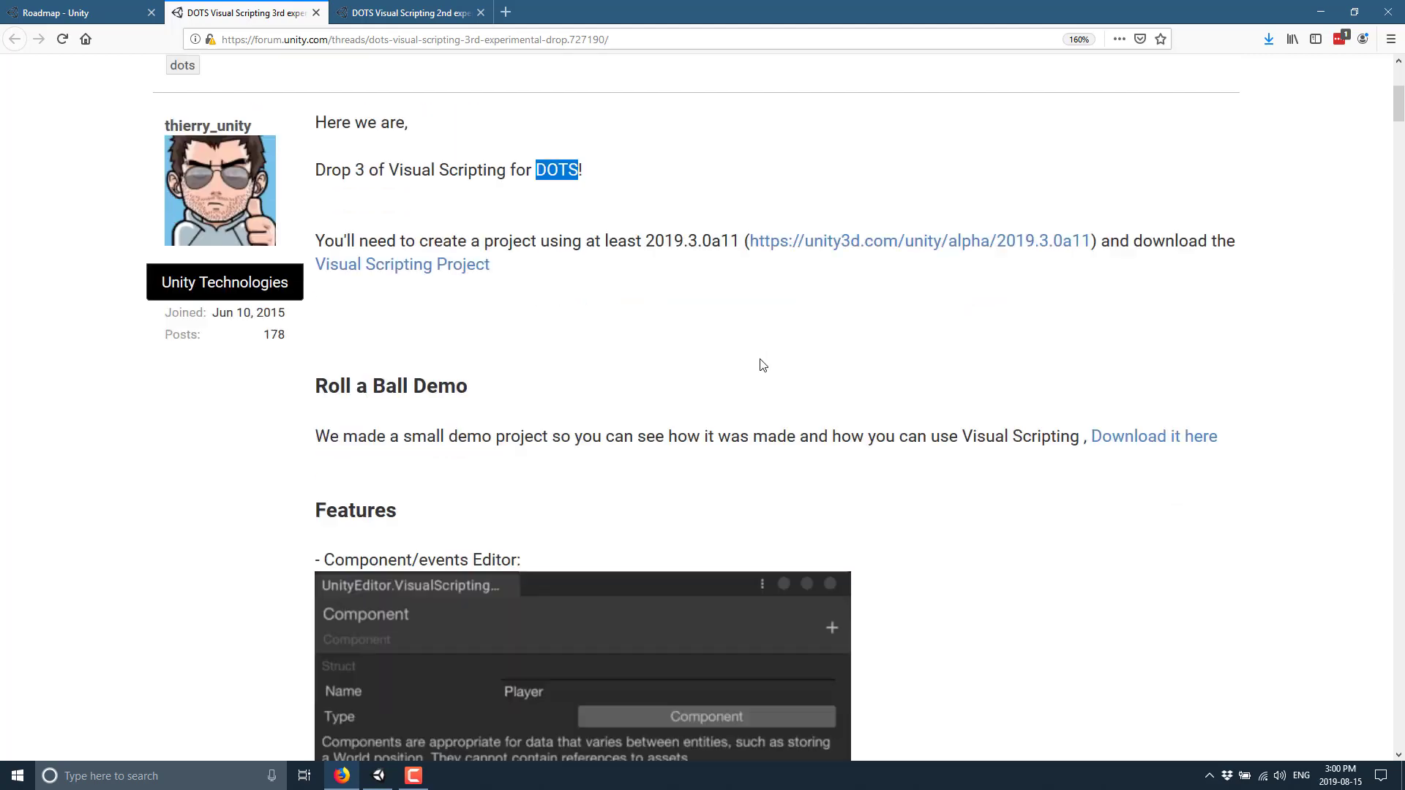
scroll(759, 359, "down", 3)
scroll(759, 359, "down", 3)
scroll(759, 359, "down", 2)
scroll(759, 358, "down", 2)
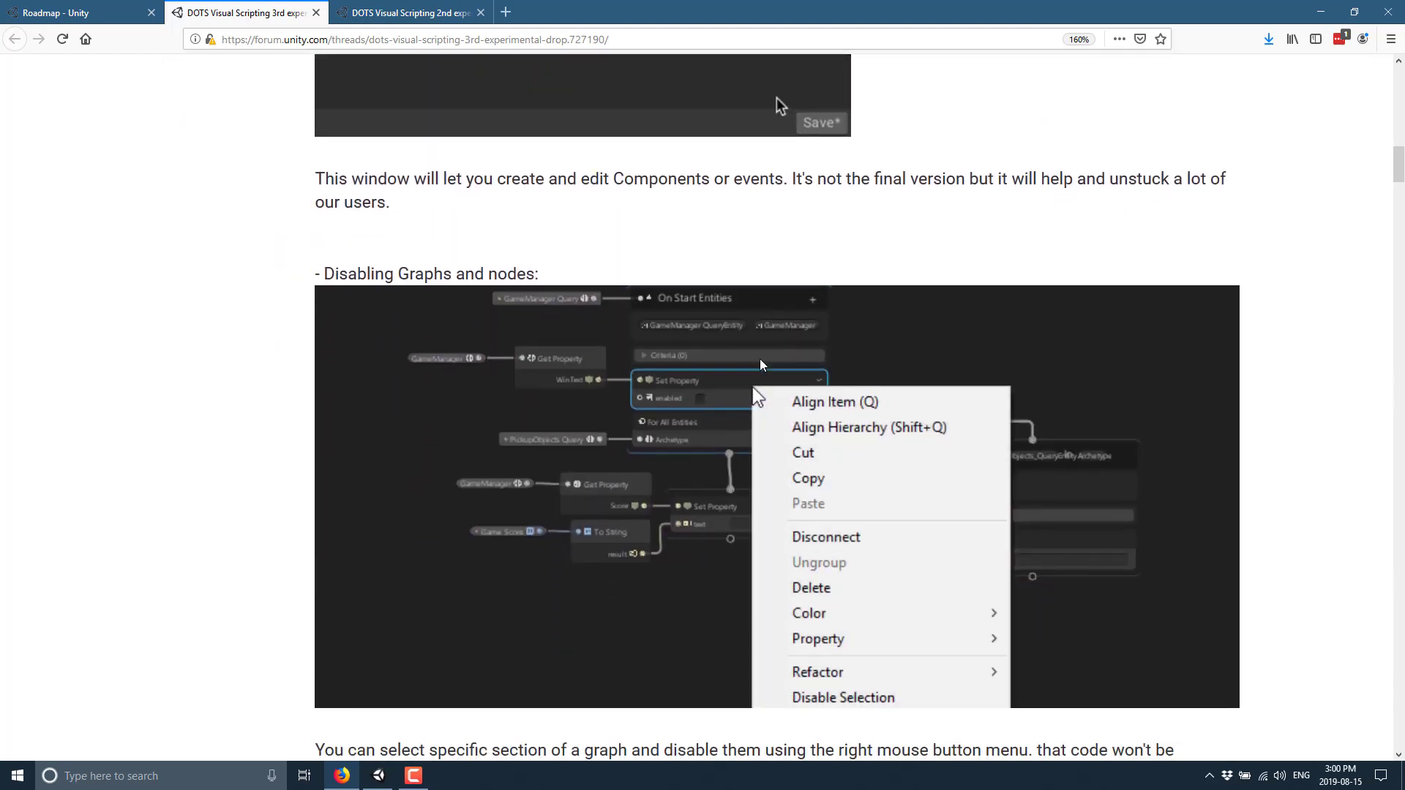
scroll(410, 174, "up", 1)
scroll(424, 176, "up", 1)
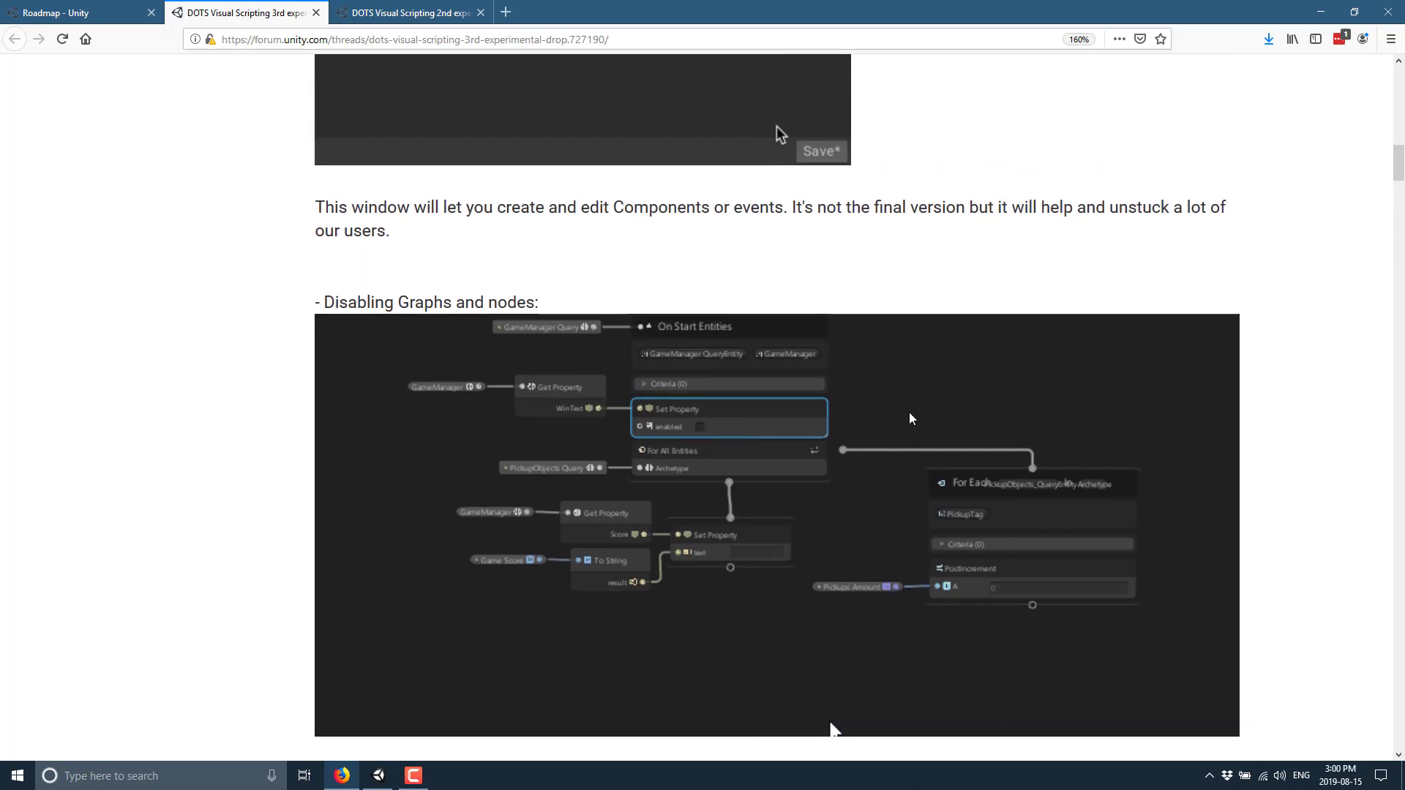
scroll(439, 177, "up", 3)
scroll(450, 178, "up", 1)
scroll(450, 178, "up", 2)
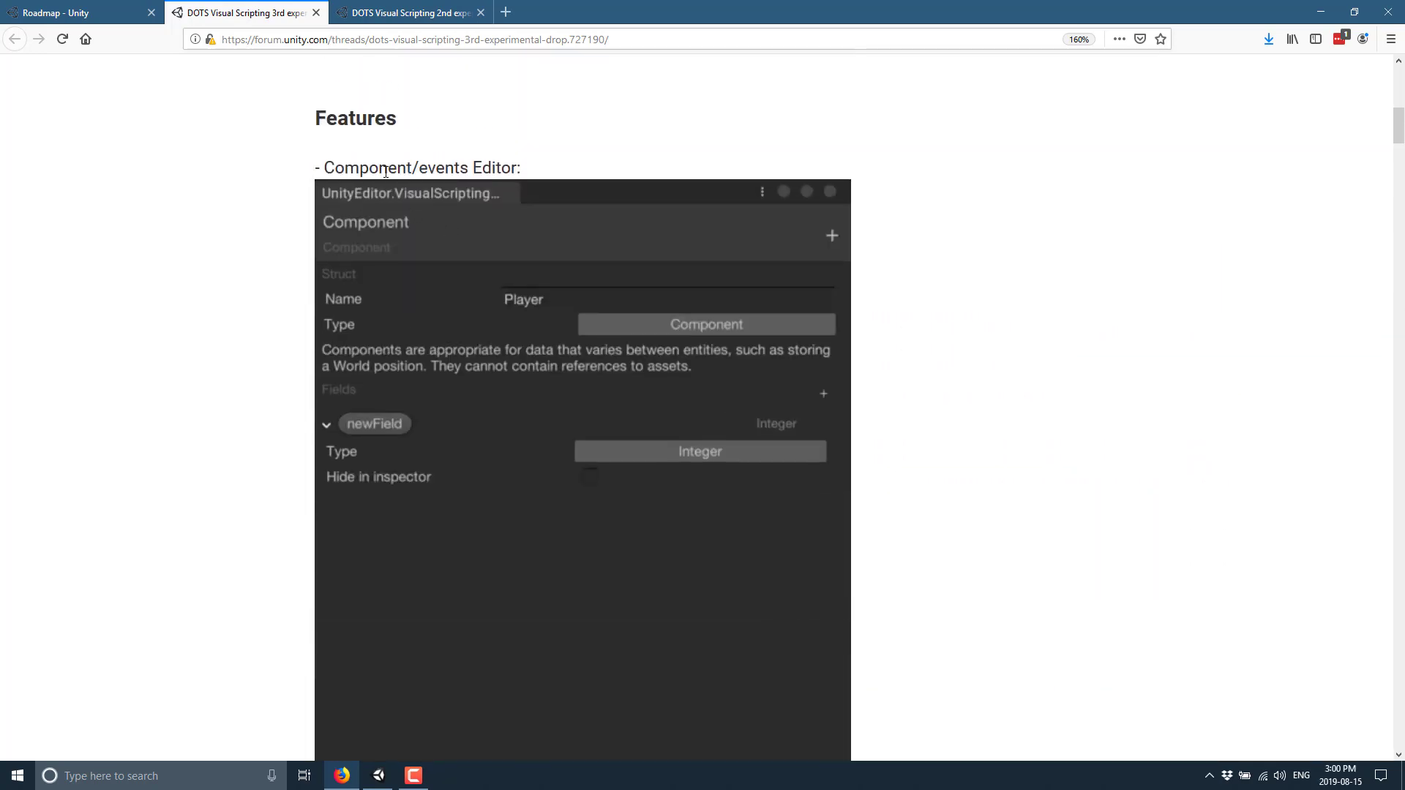
scroll(667, 425, "down", 4)
scroll(667, 427, "down", 5)
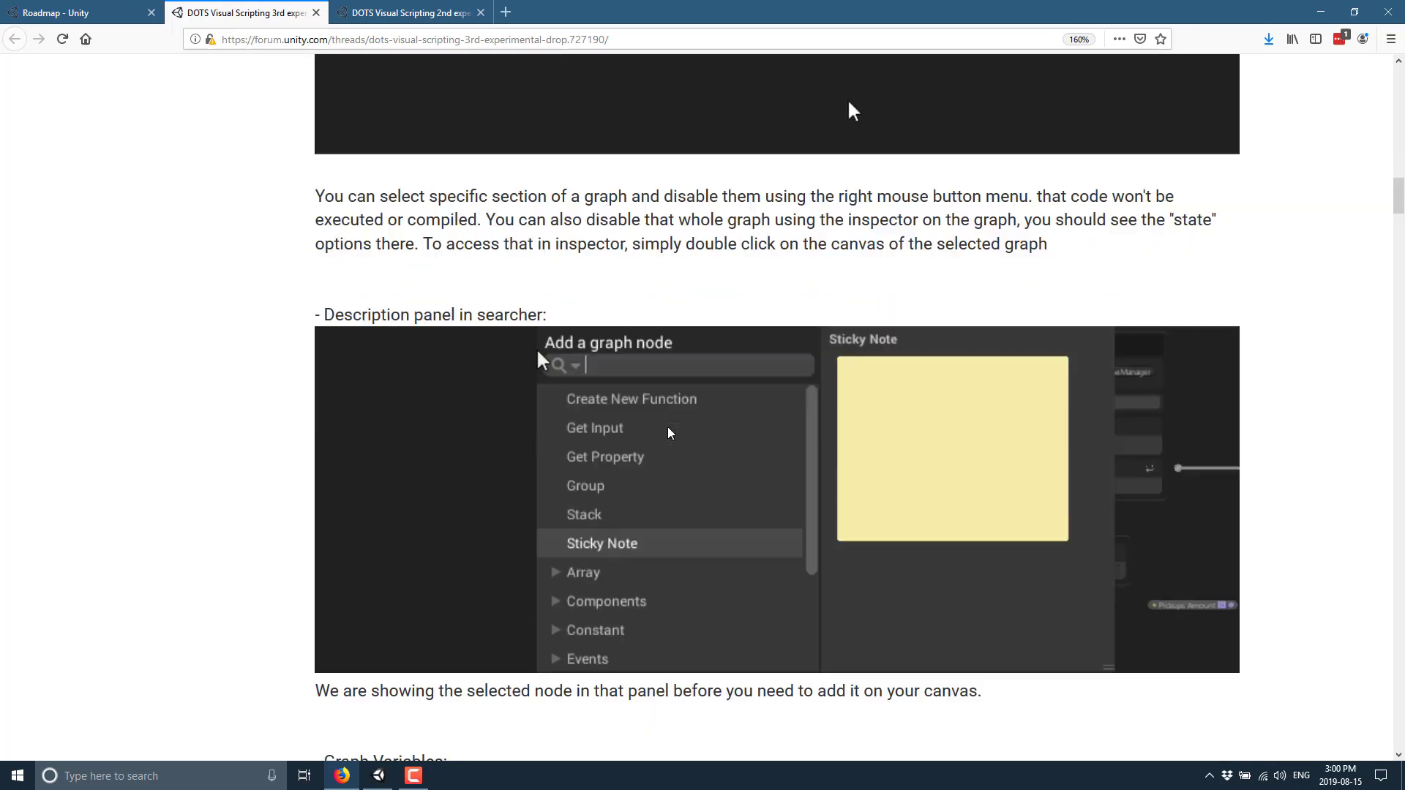
scroll(667, 427, "down", 2)
scroll(668, 427, "up", 1)
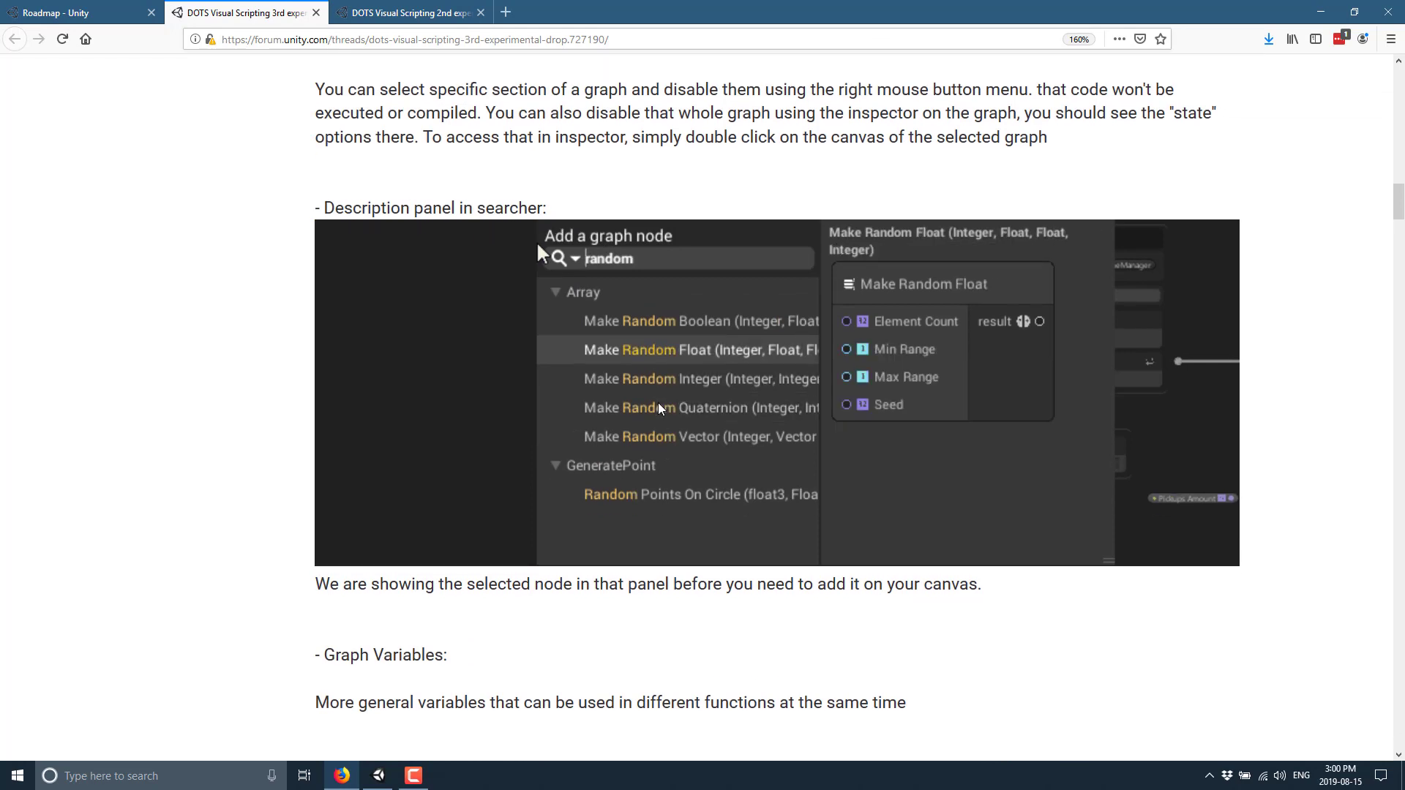
scroll(662, 417, "down", 3)
scroll(659, 408, "down", 2)
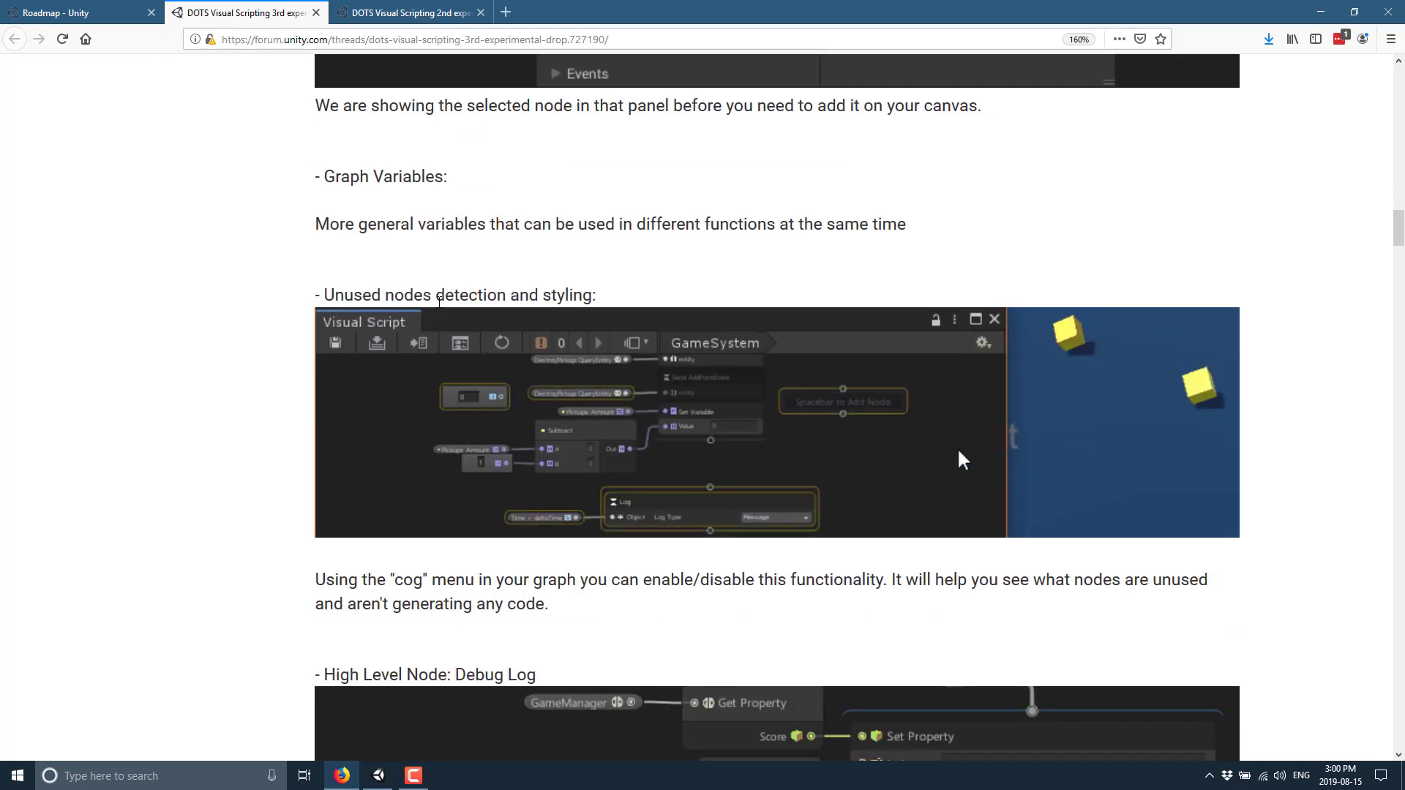
scroll(589, 360, "down", 2)
scroll(512, 351, "down", 2)
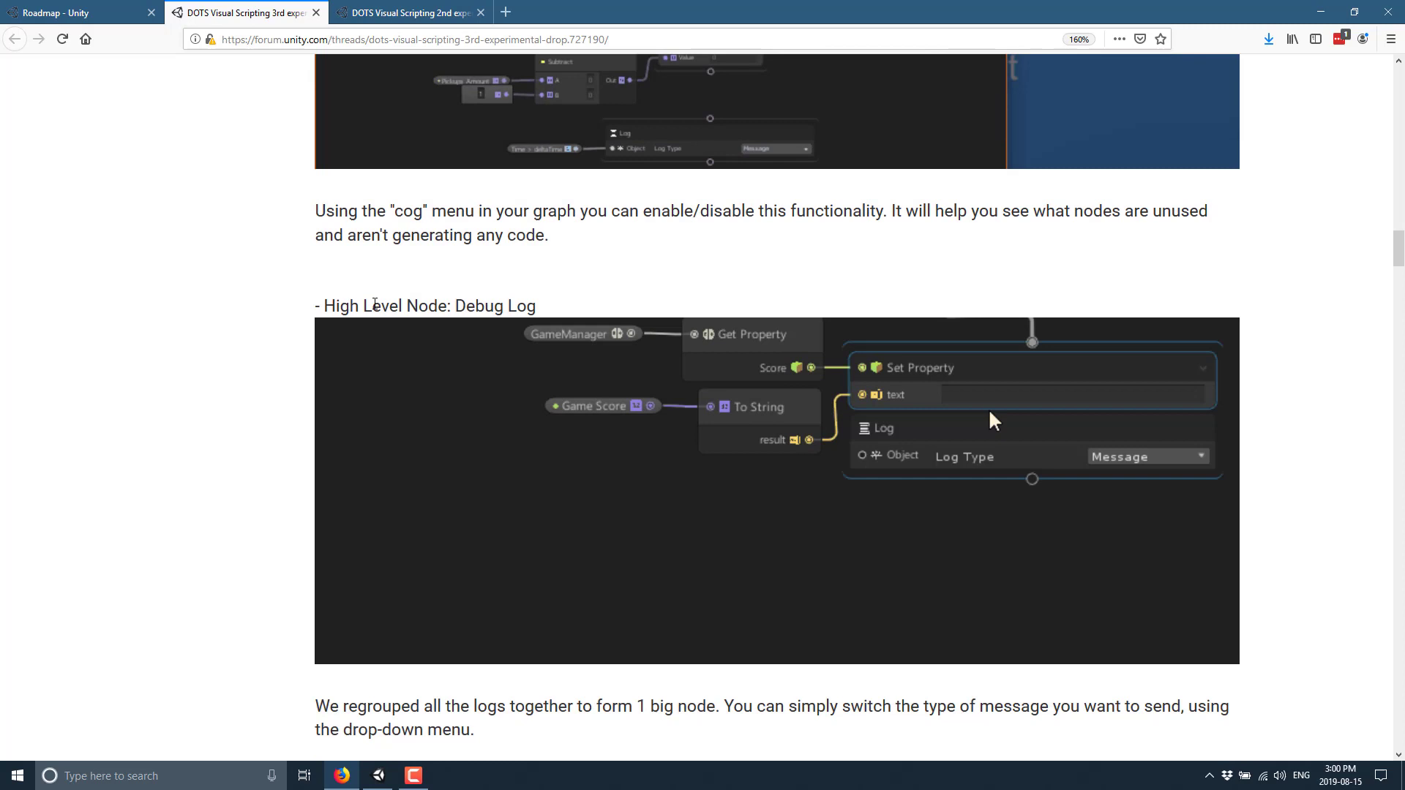
scroll(512, 315, "down", 3)
scroll(549, 322, "down", 2)
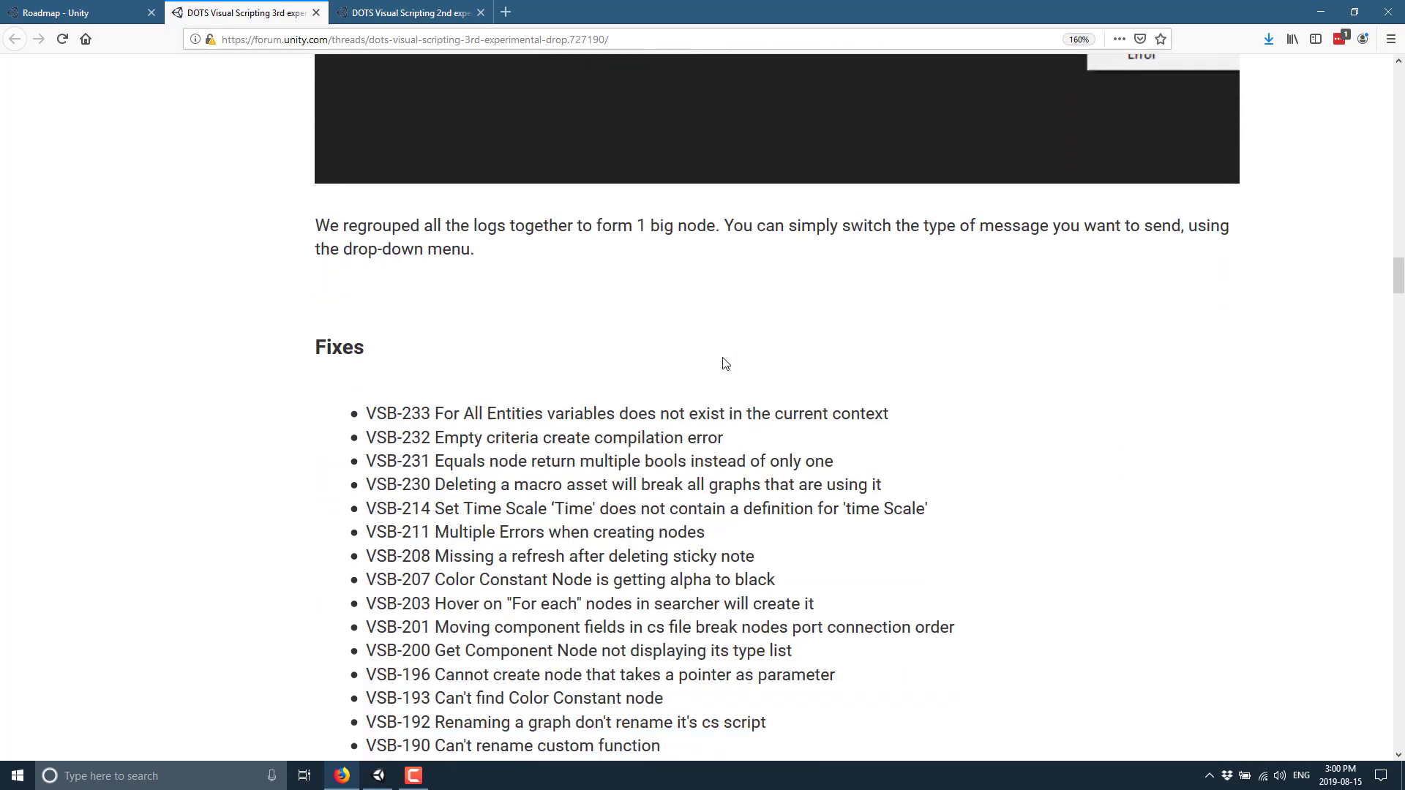
scroll(582, 333, "down", 3)
scroll(582, 333, "down", 2)
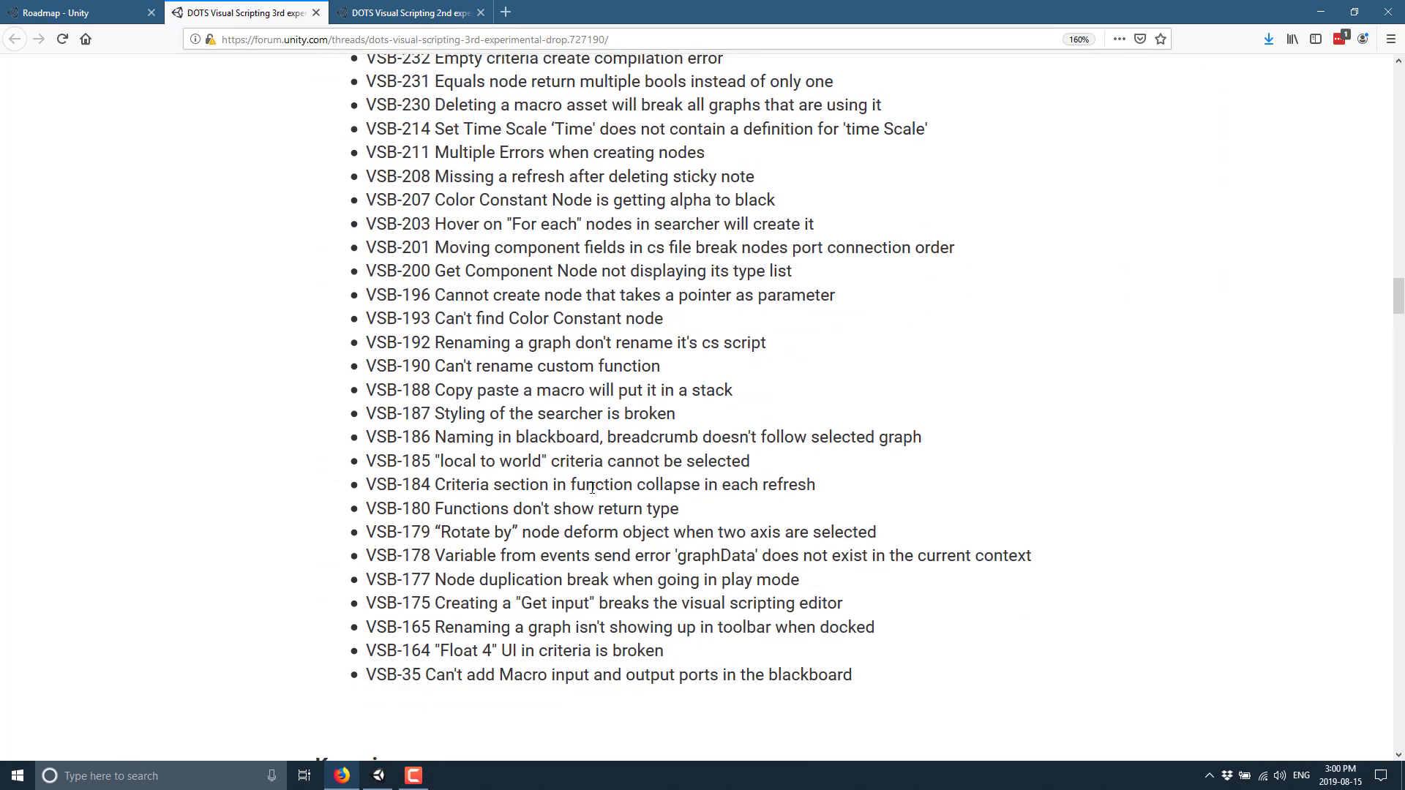
Switch to the Unity Editor showing the Roll-a-ball demo project
left_click(379, 775)
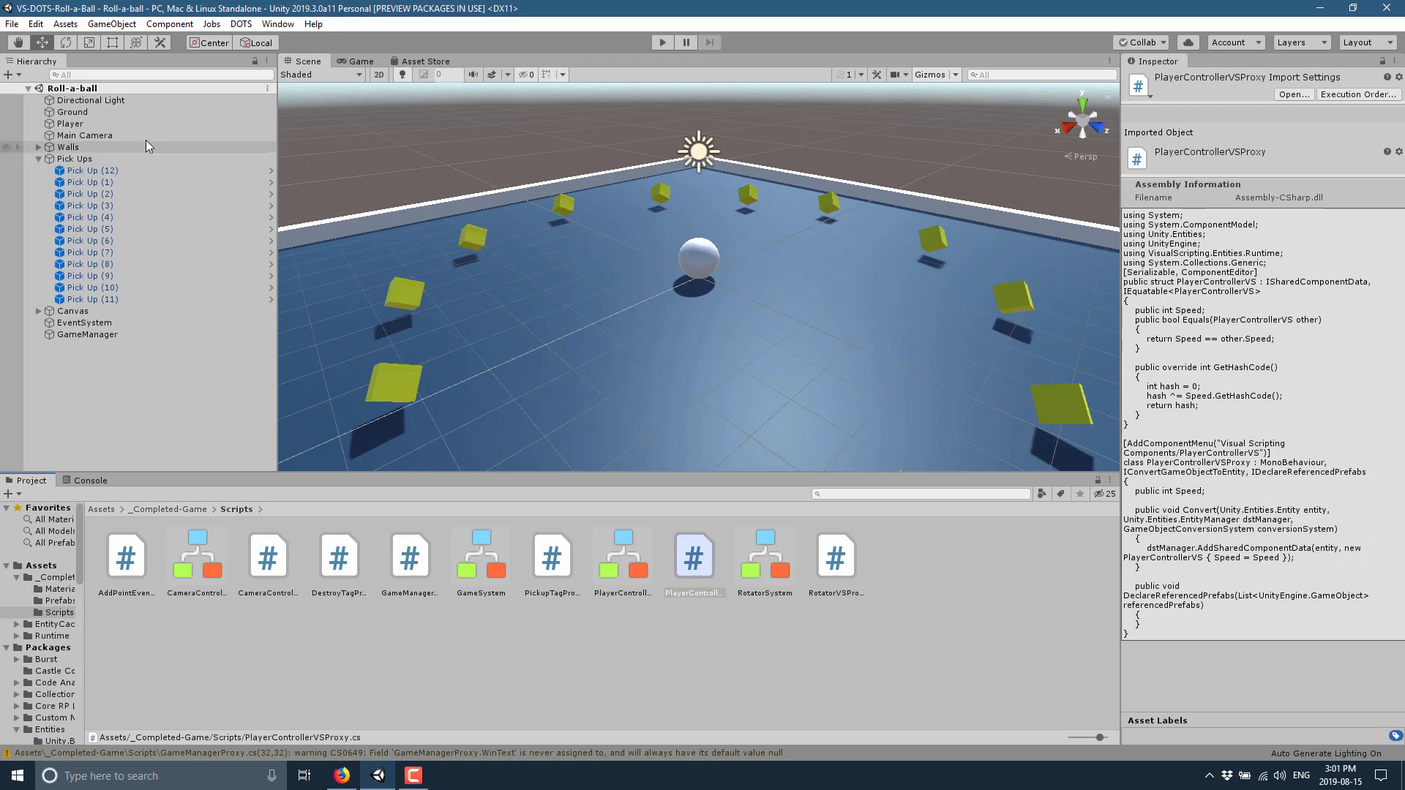
right_click(992, 643)
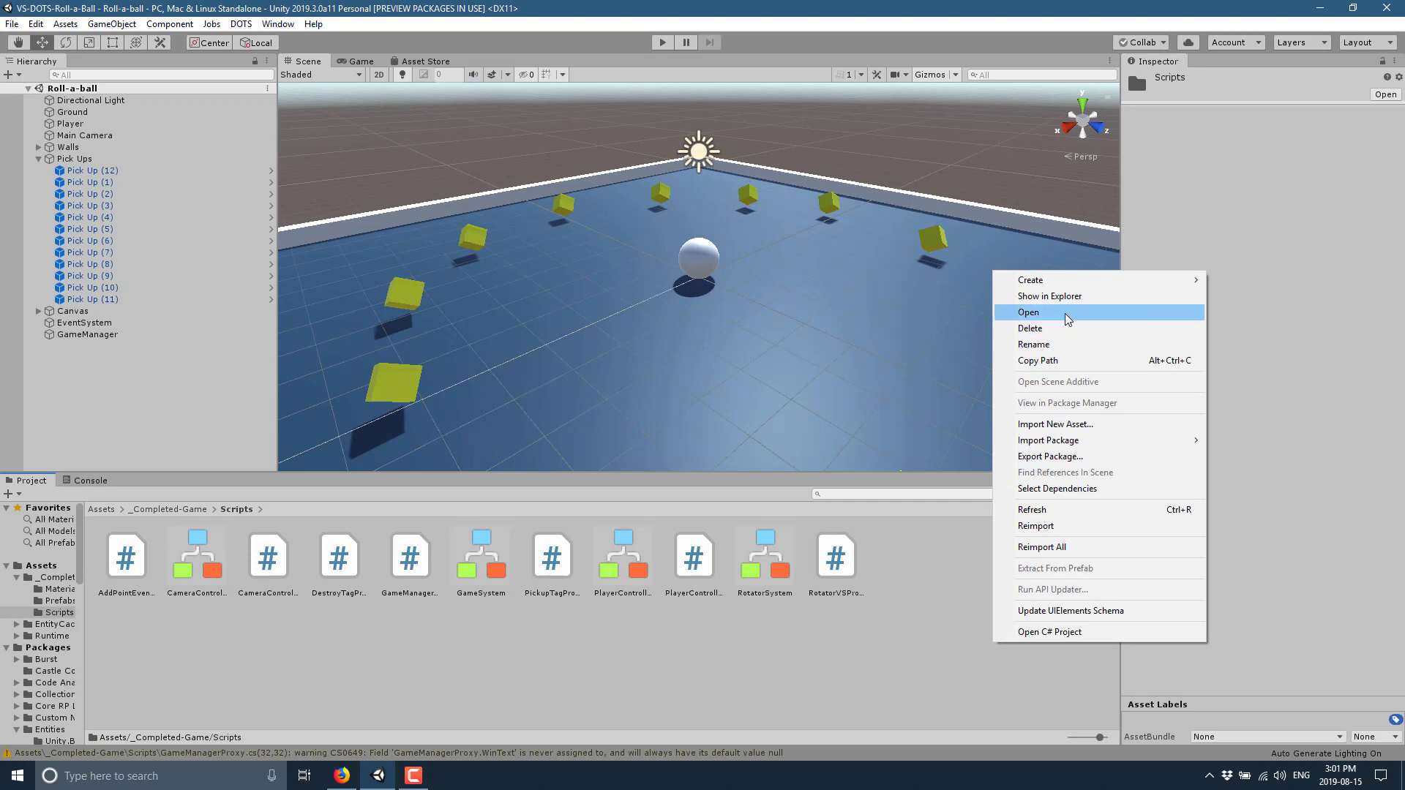
mouse_move(1098, 279)
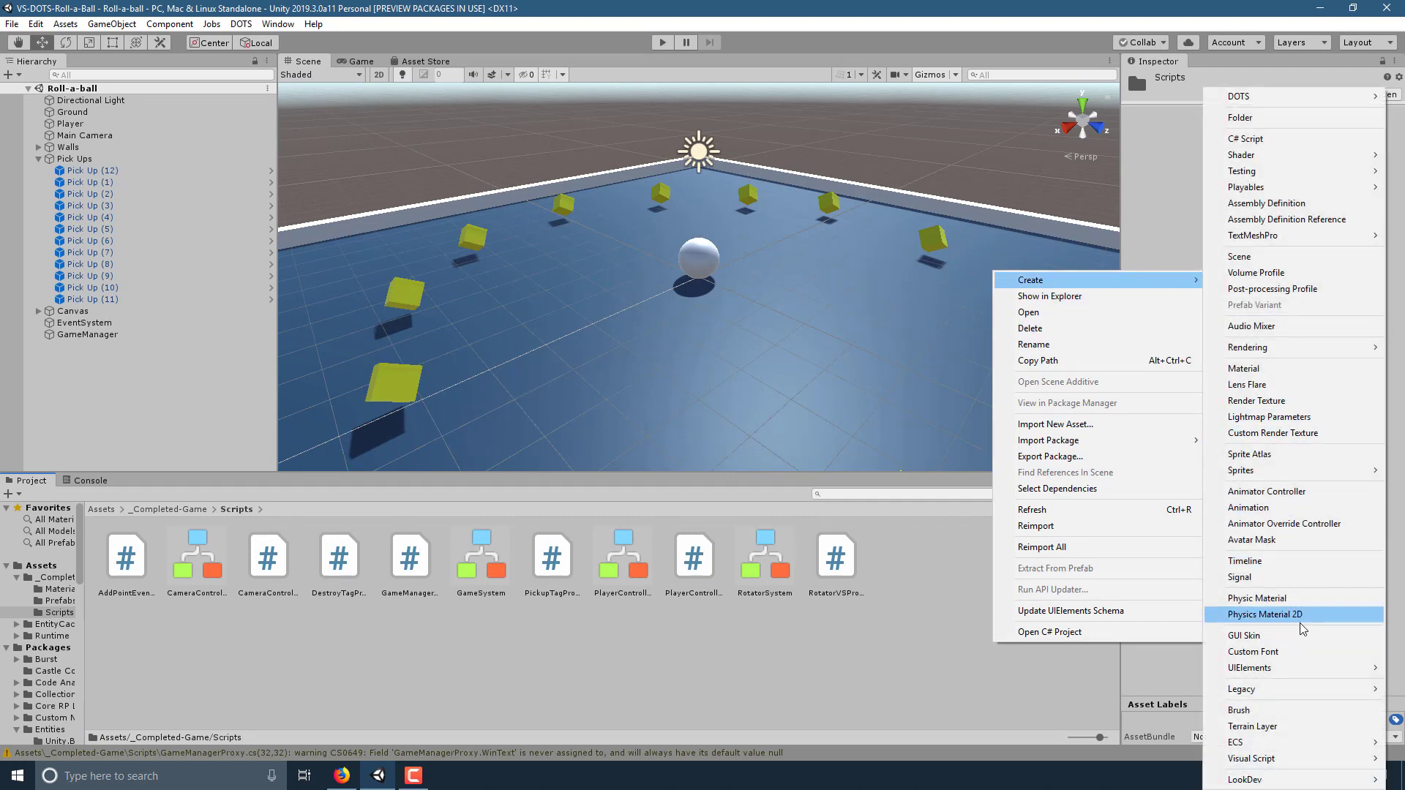
mouse_move(1251, 758)
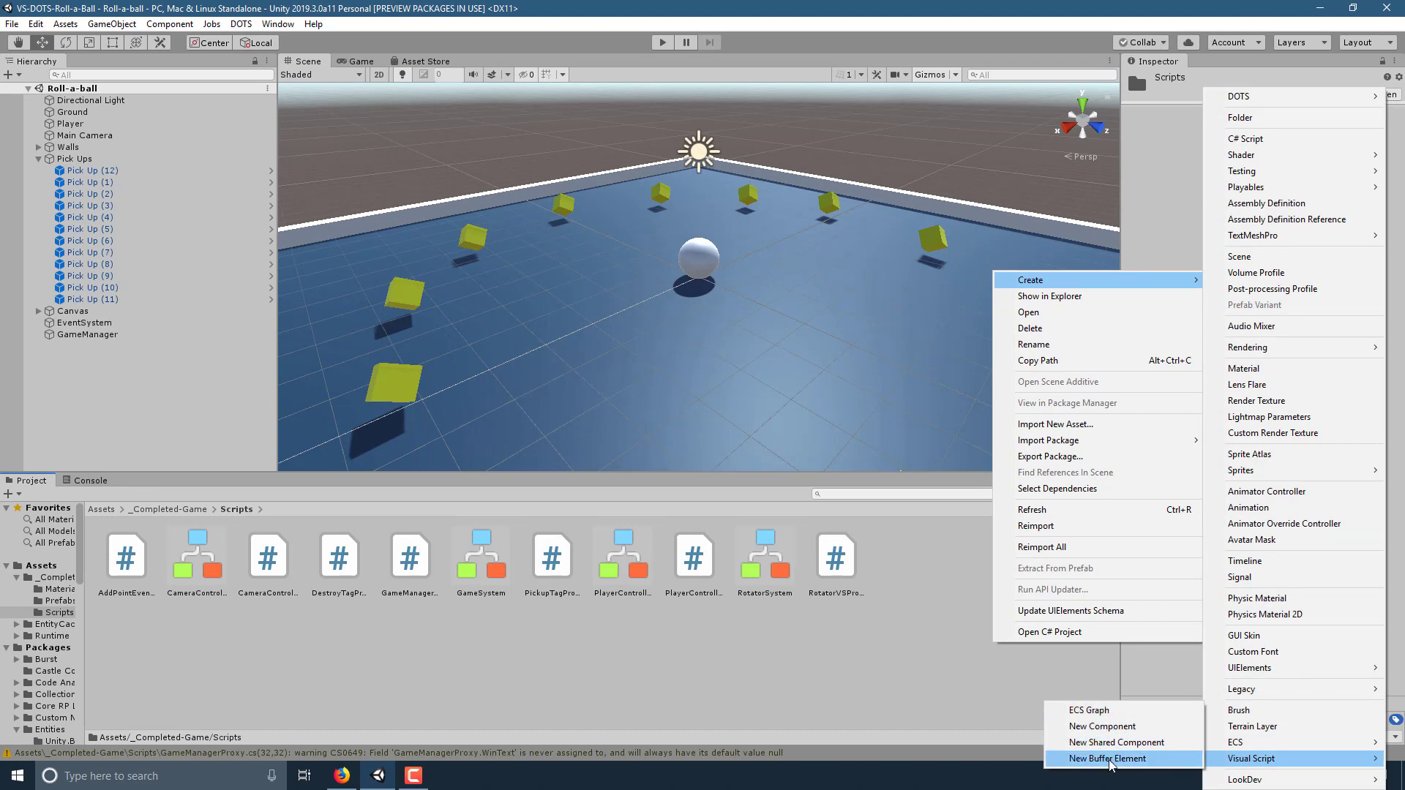
left_click(819, 696)
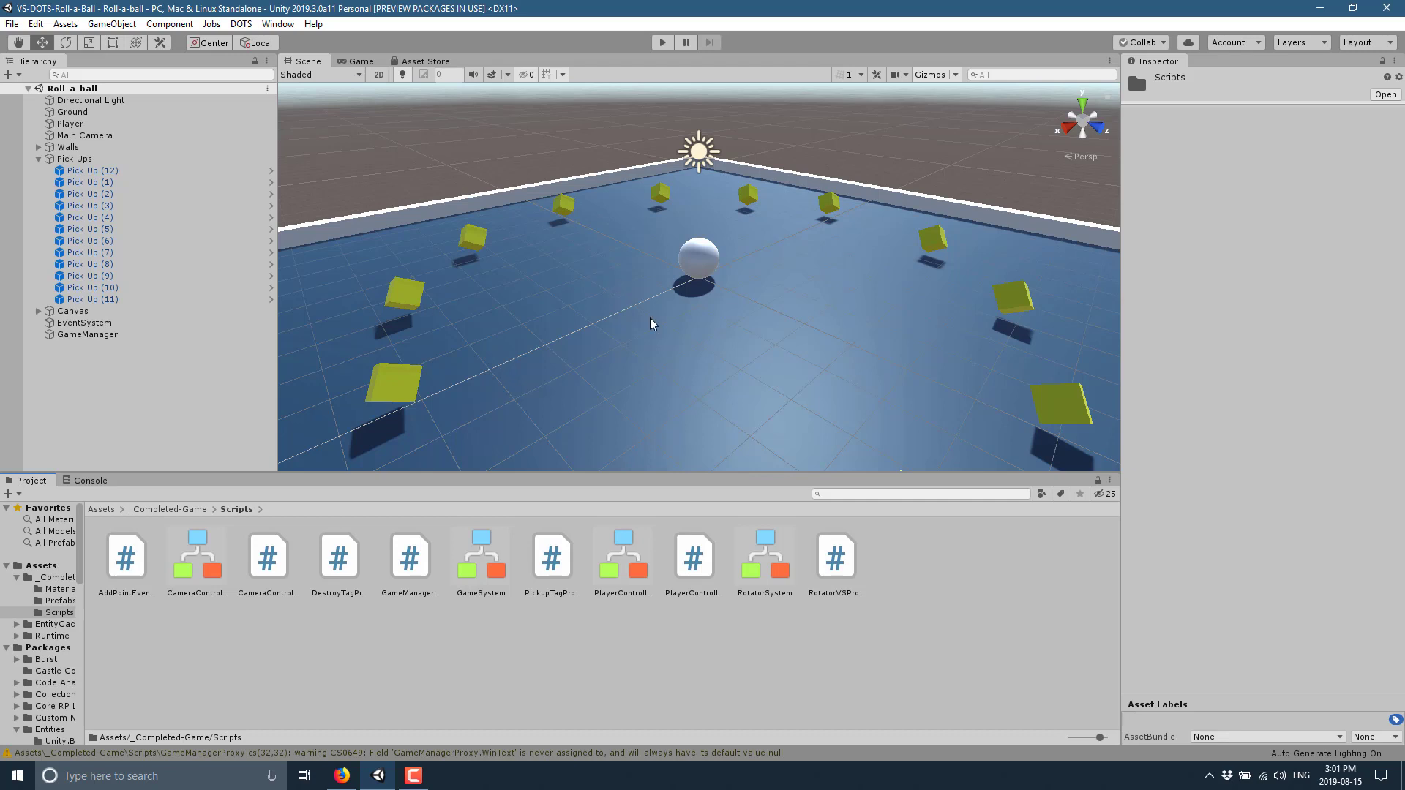
Play the Roll-a-ball game, collecting all 12 pick-ups with the arrow keys, then stop
left_click(660, 44)
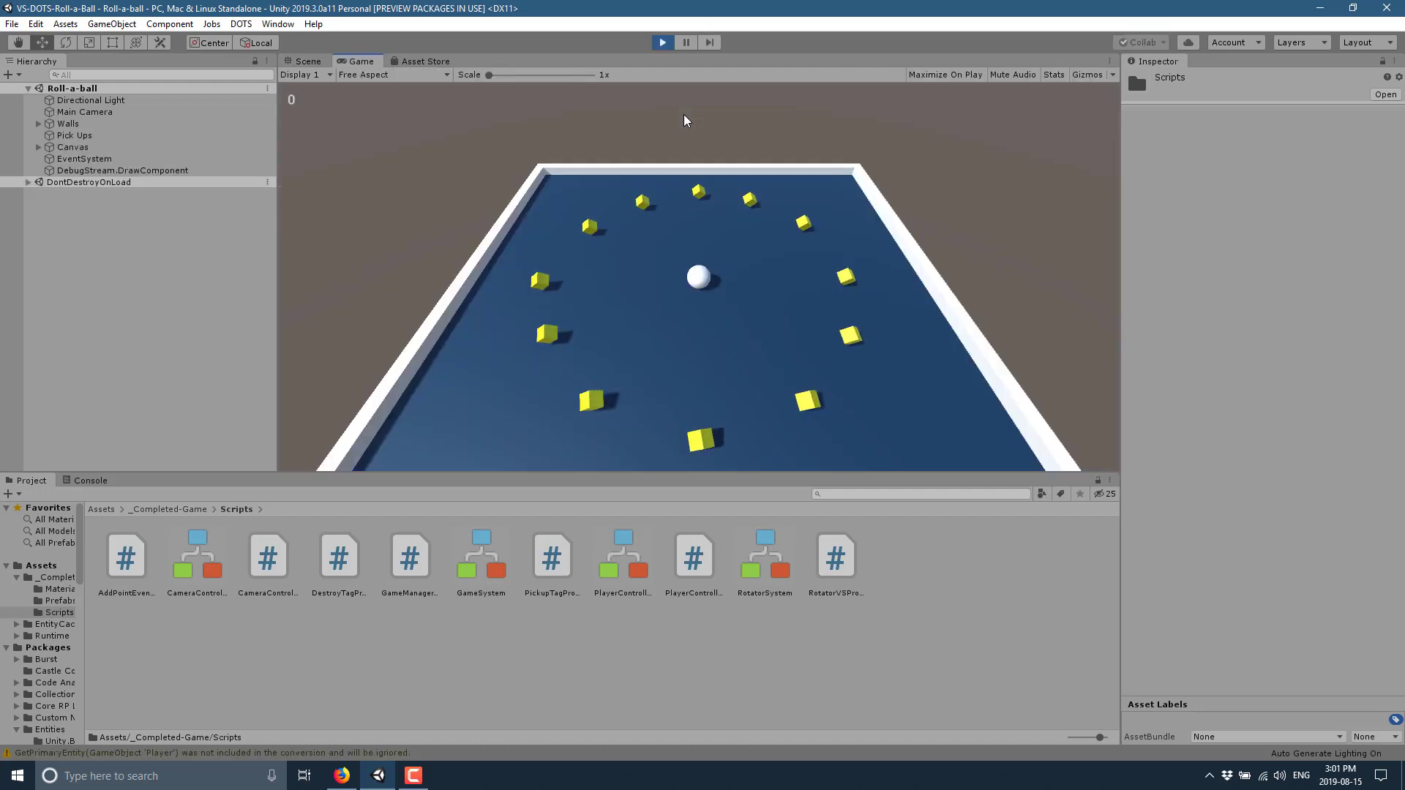
key("Left")
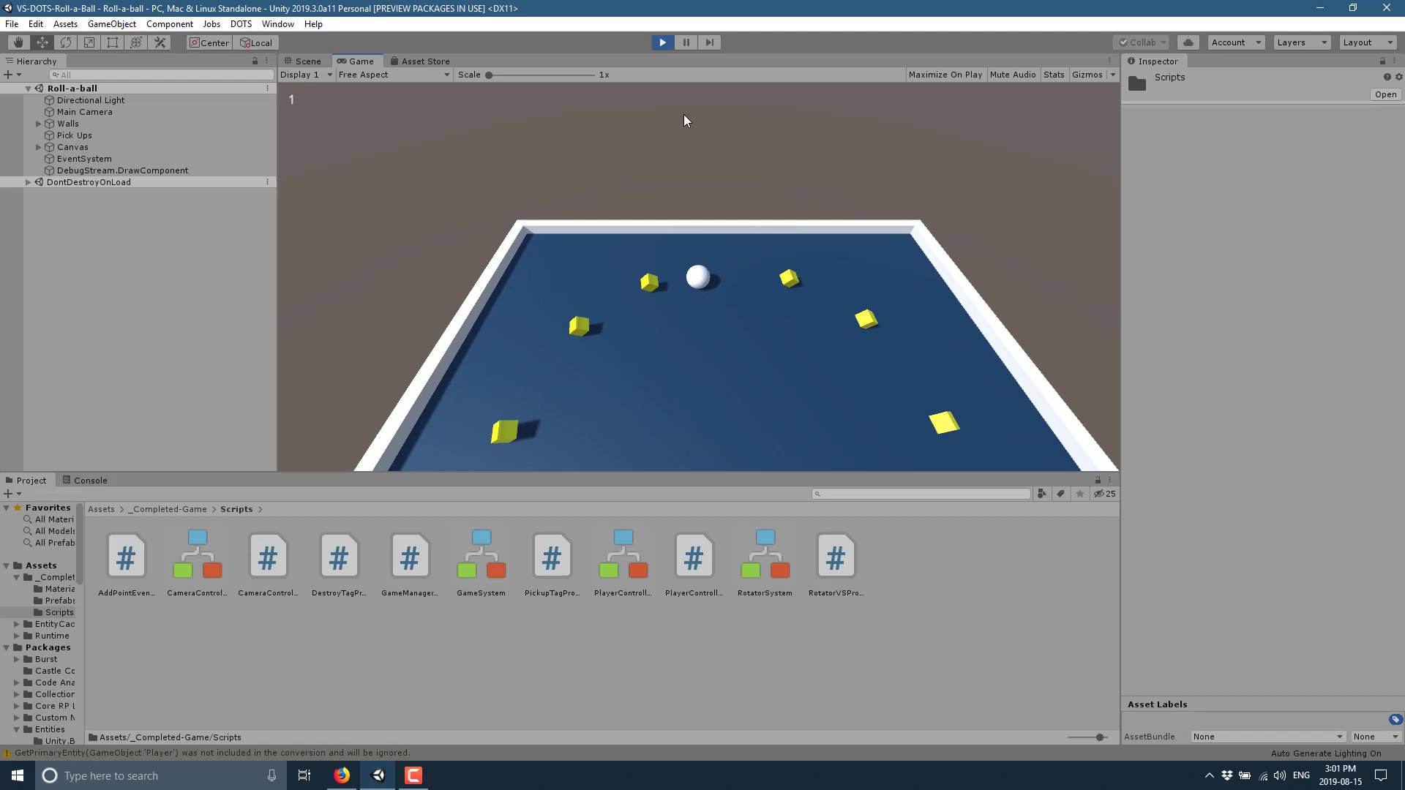
key("Down")
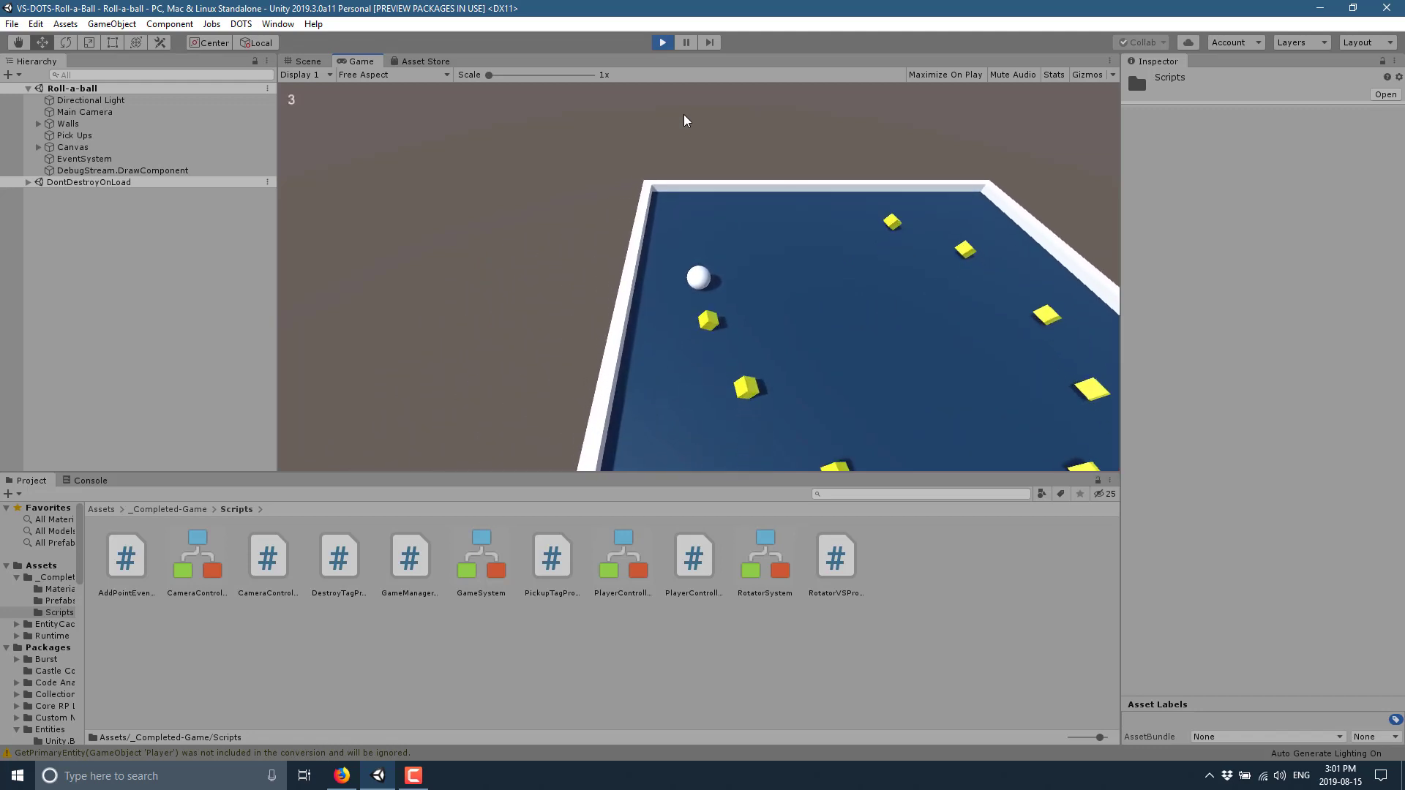
key("Right")
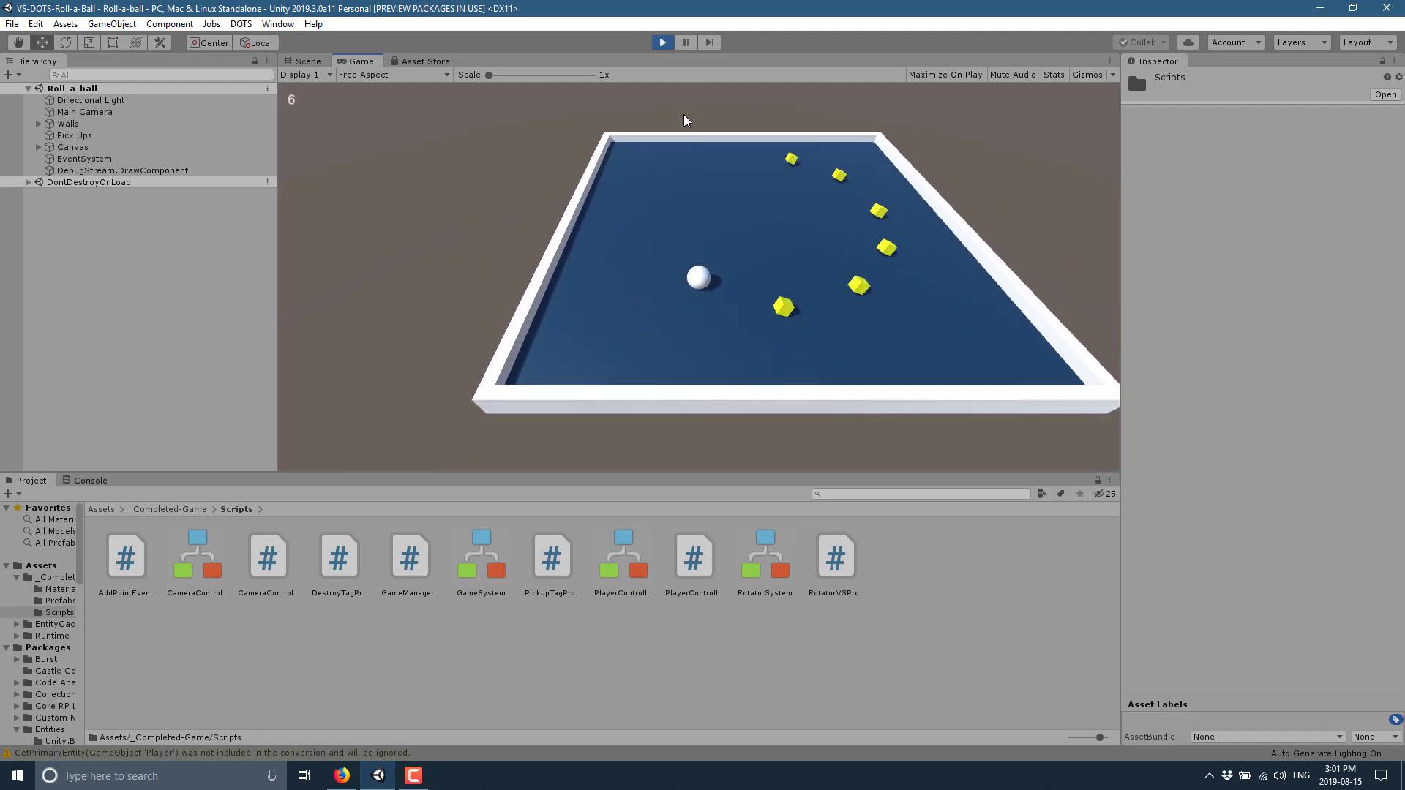
key("Up")
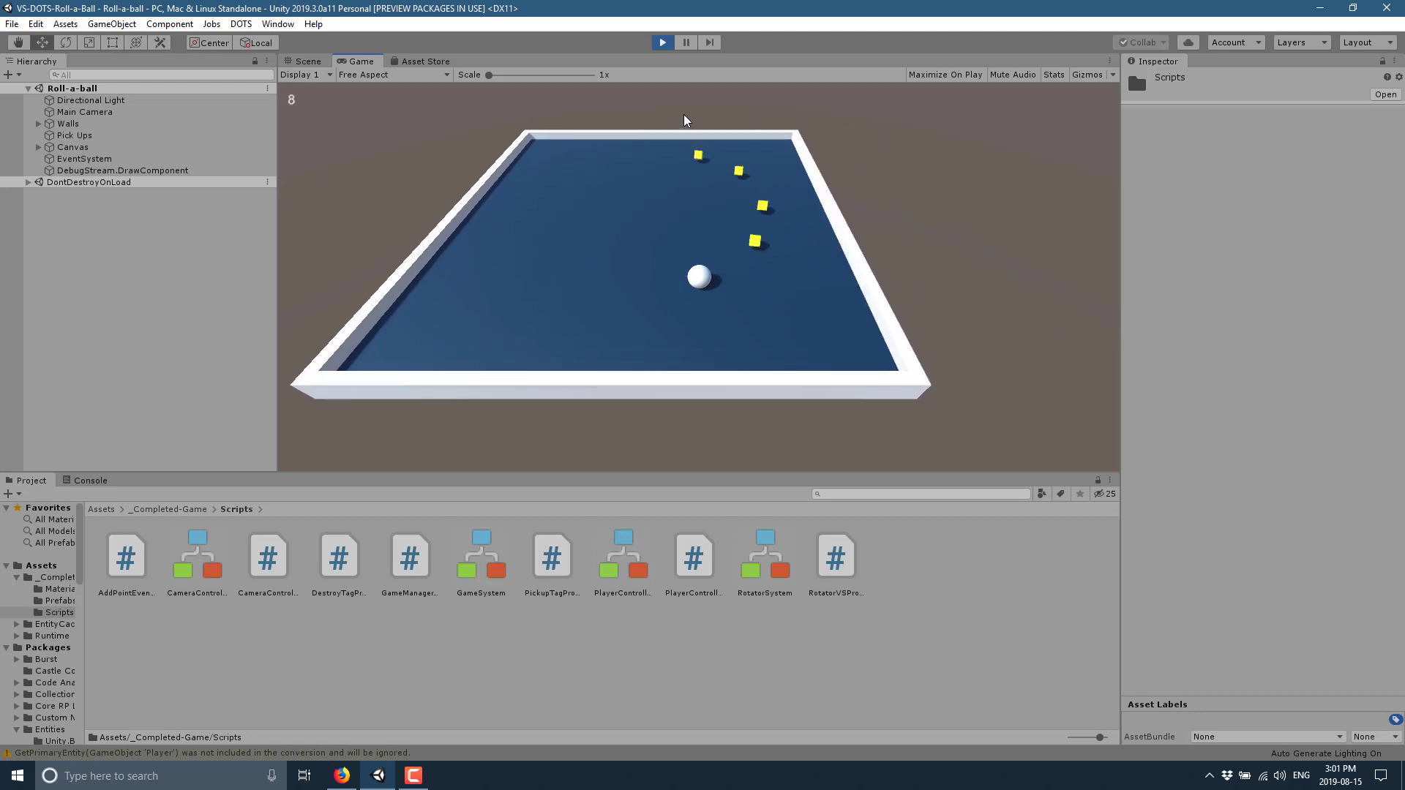
key("Left")
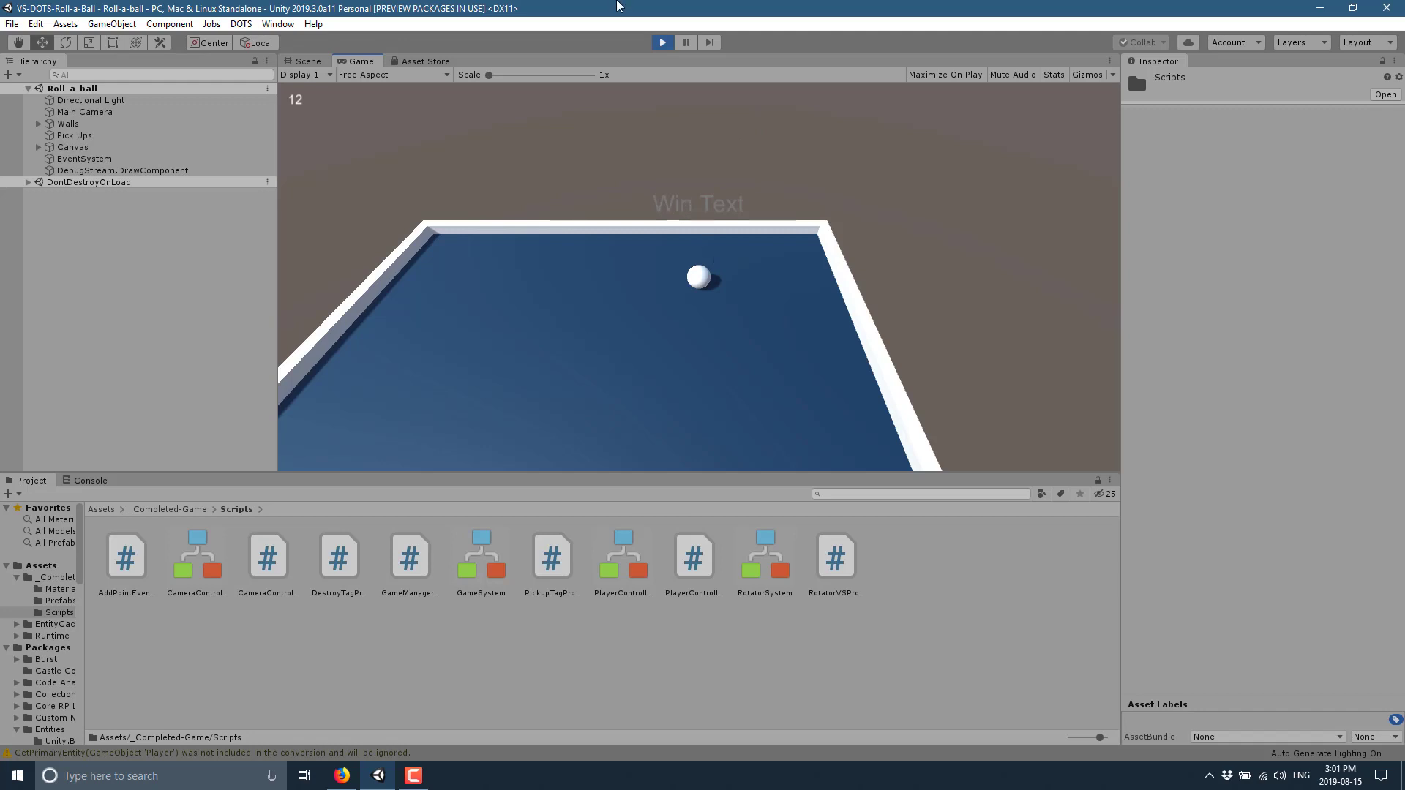
left_click(665, 42)
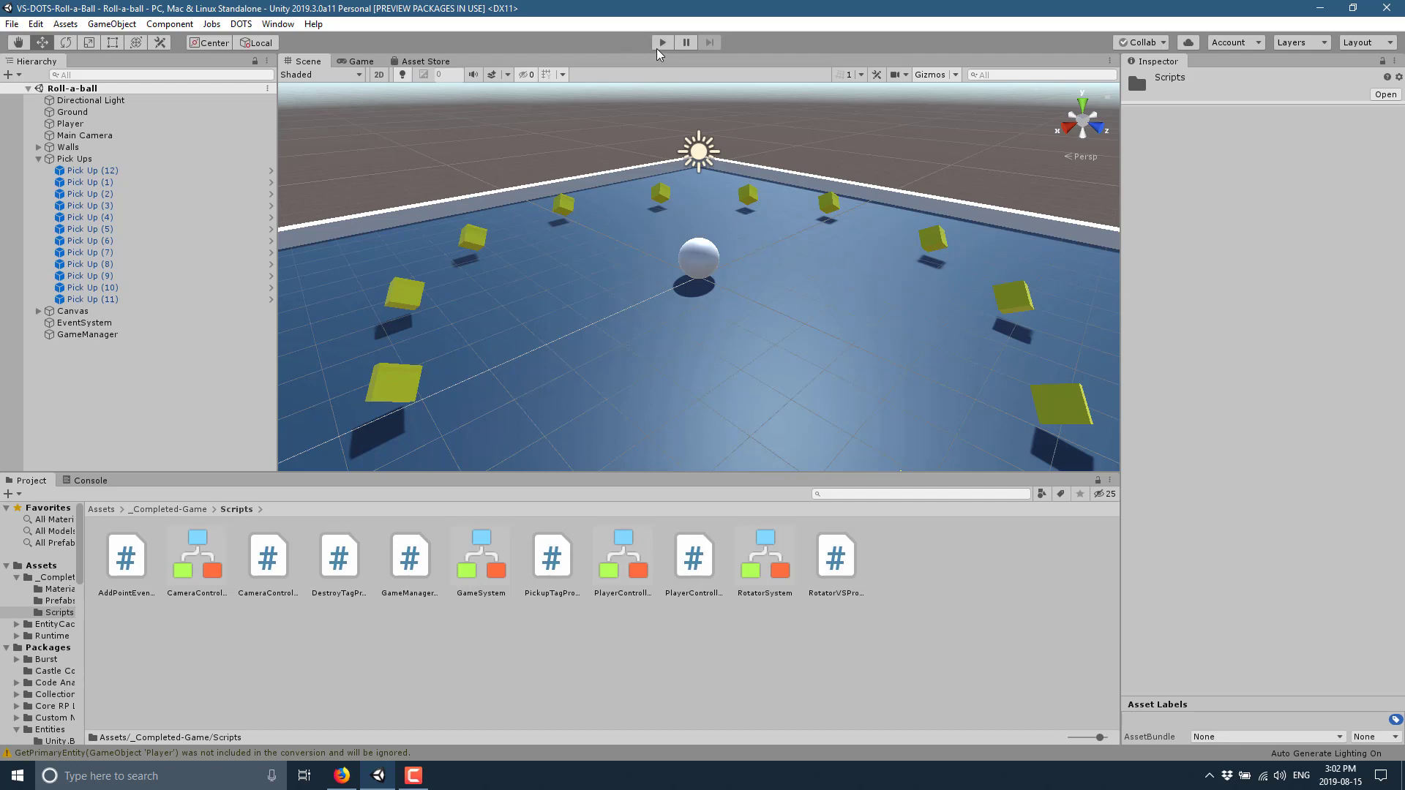
Briefly play and stop the scene, then show RotatorVSProxy's source code in the Inspector
left_click(663, 43)
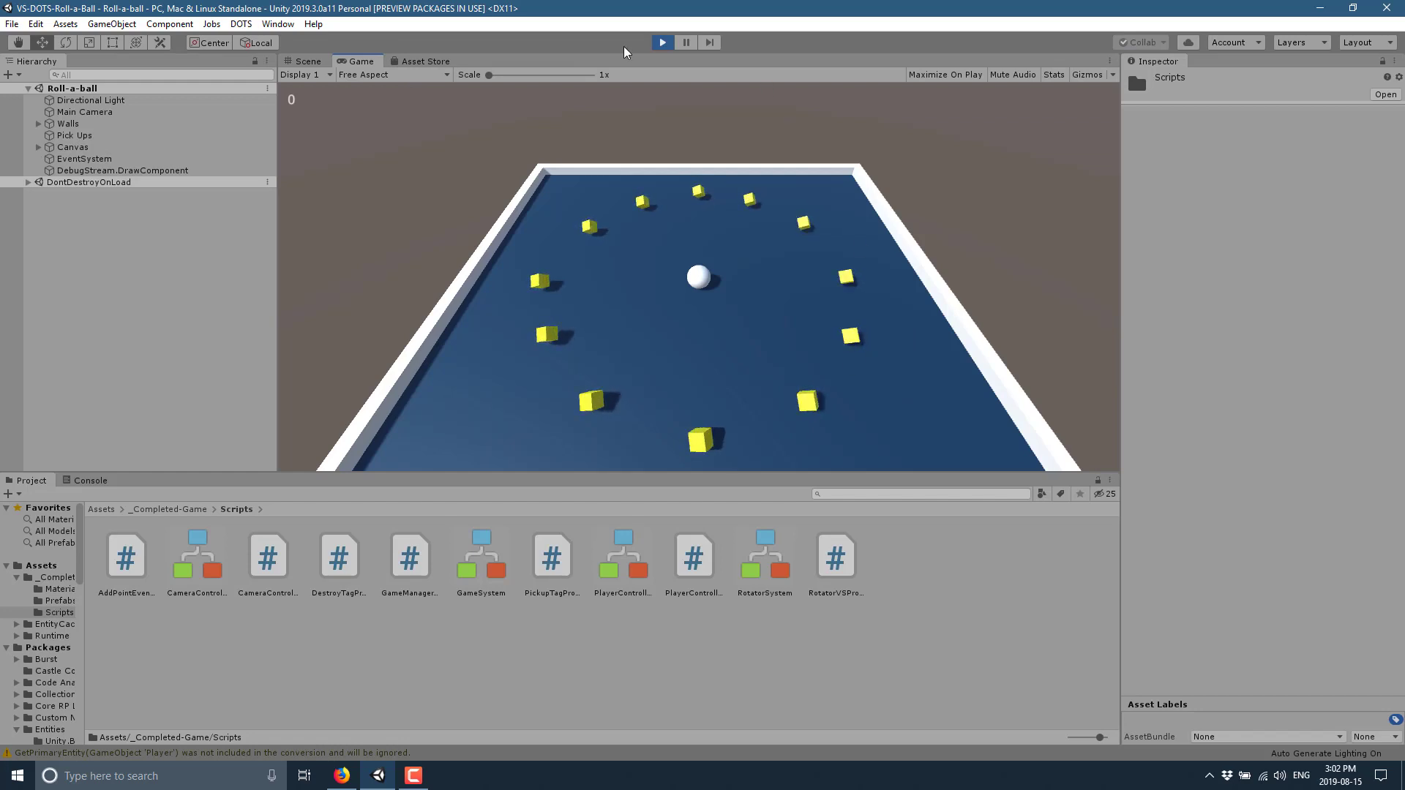
left_click(662, 41)
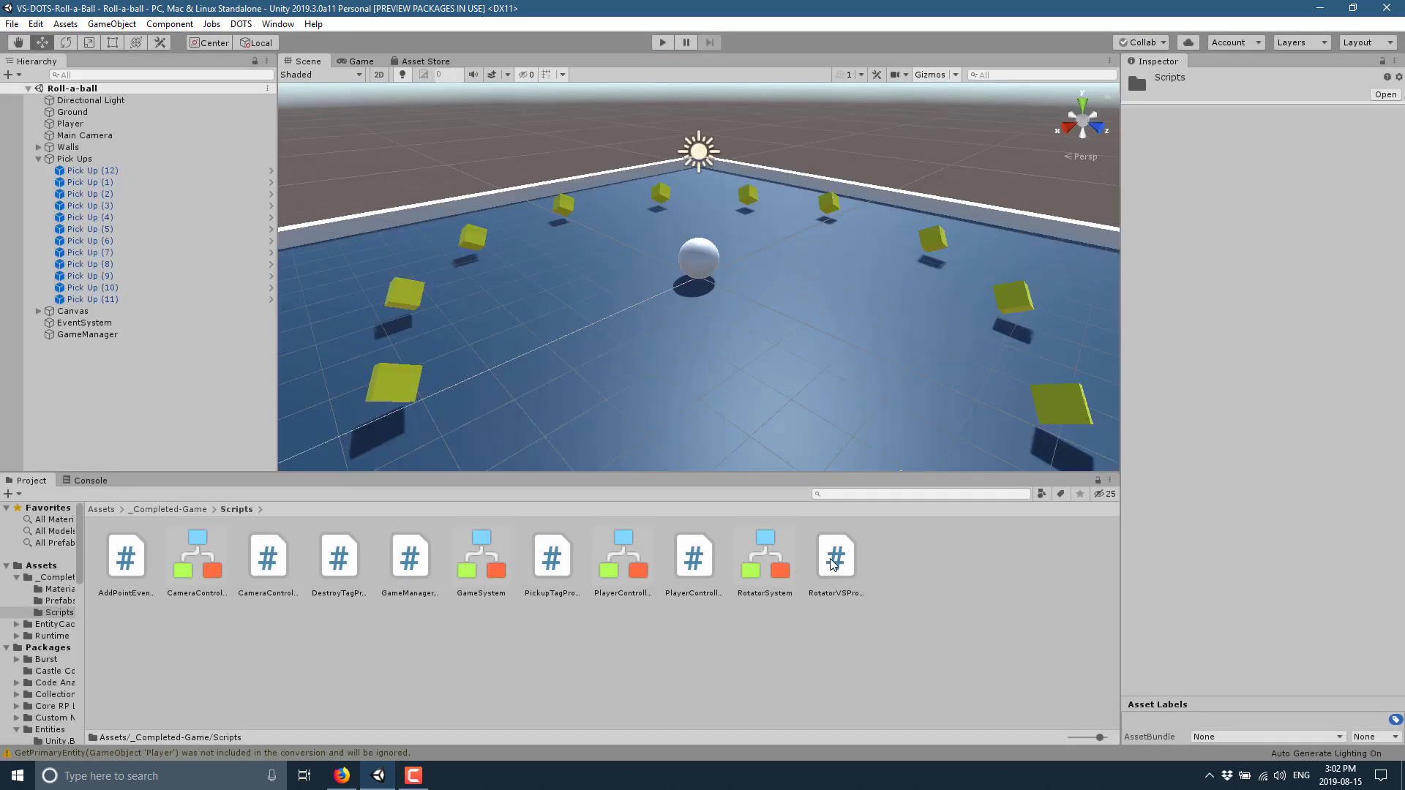
left_click(833, 564)
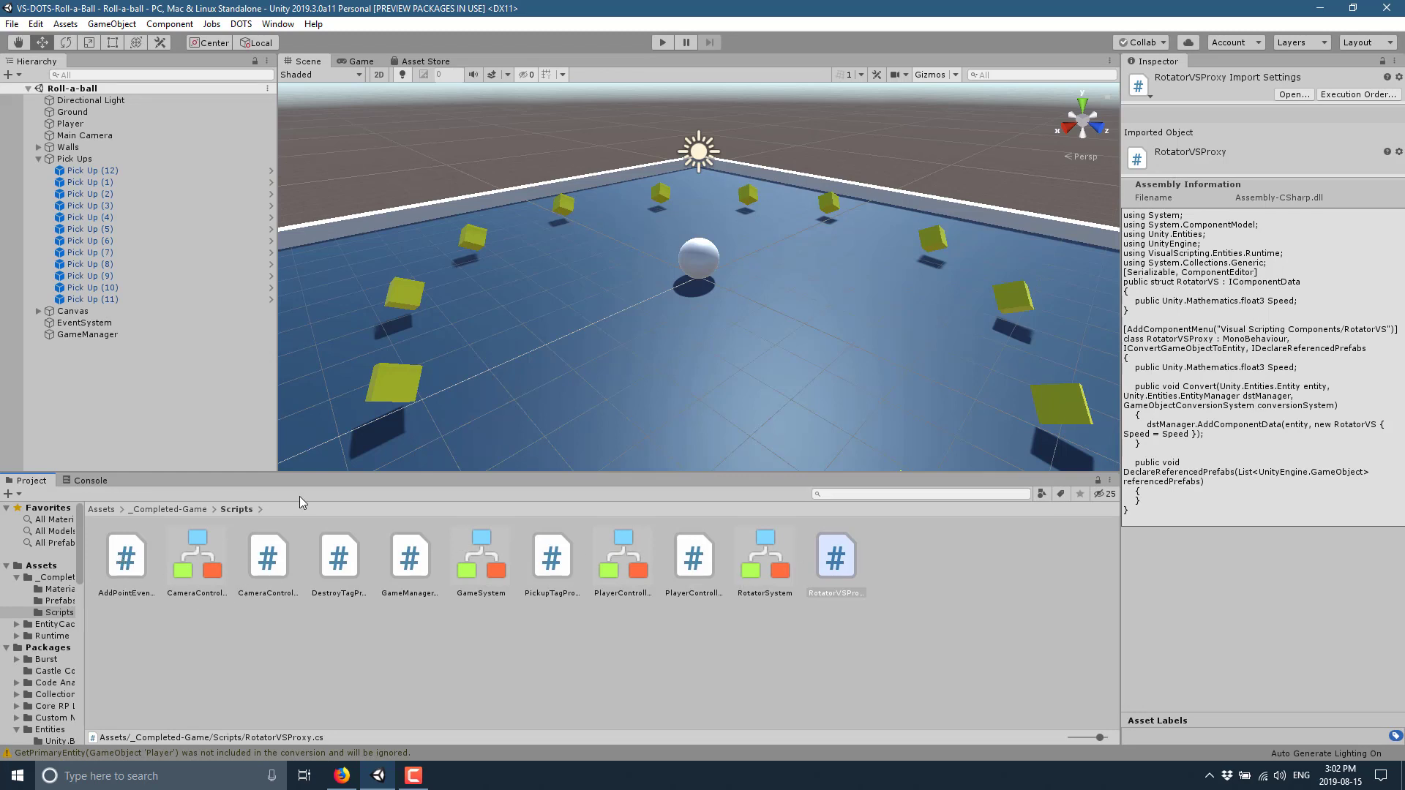
Check the Speed field in the RotatorVS component editor, then open the RotatorSystem graph
double_click(838, 558)
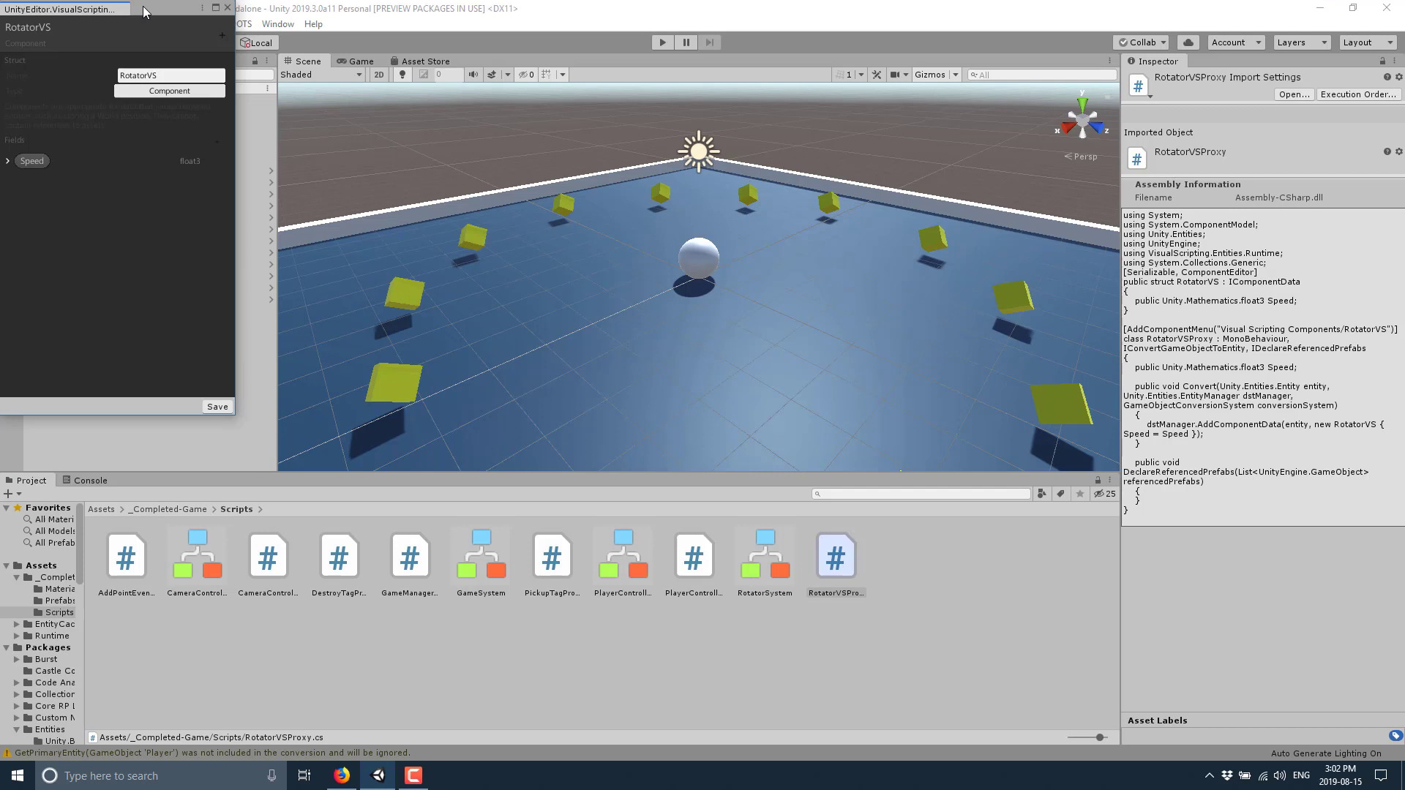
left_click_drag(142, 6, 247, 54)
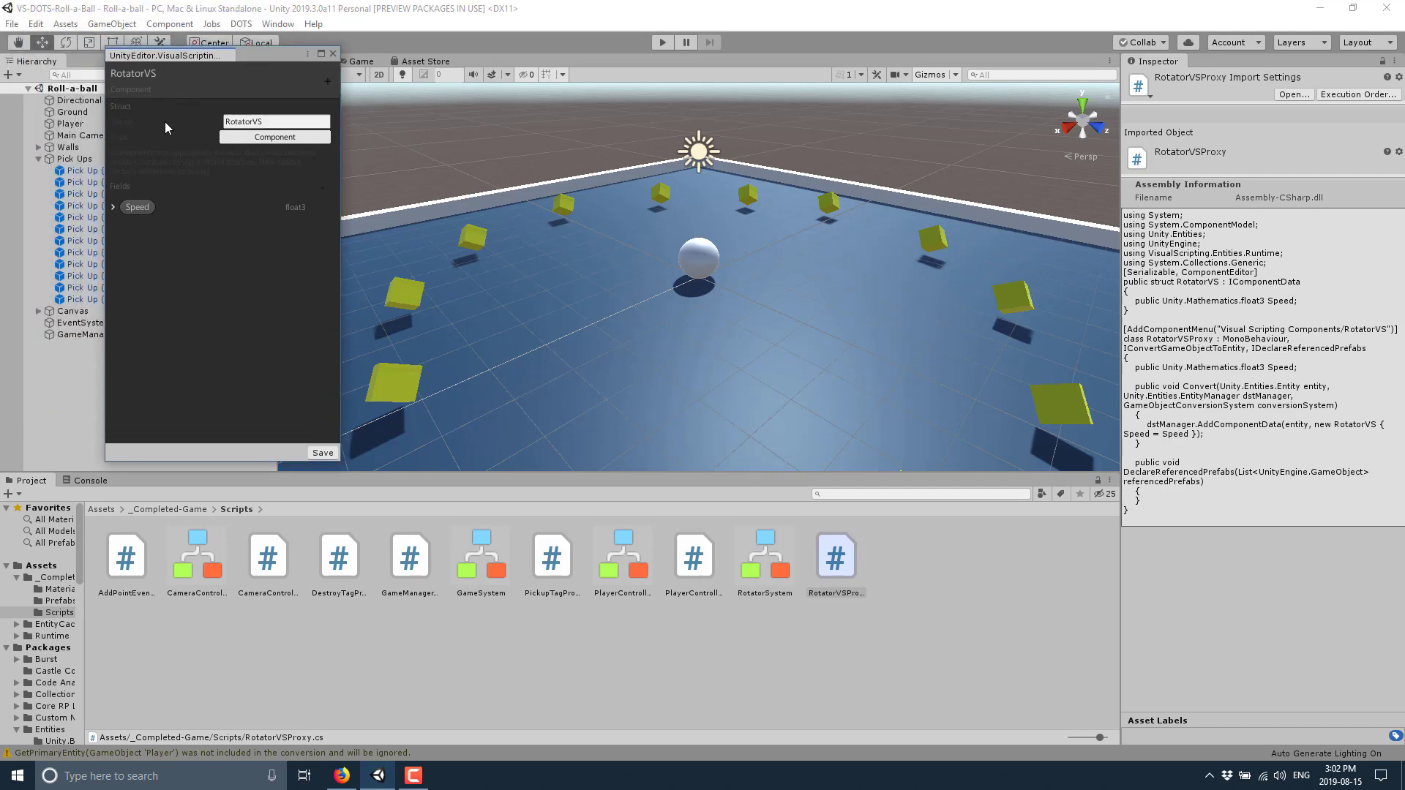
left_click(115, 208)
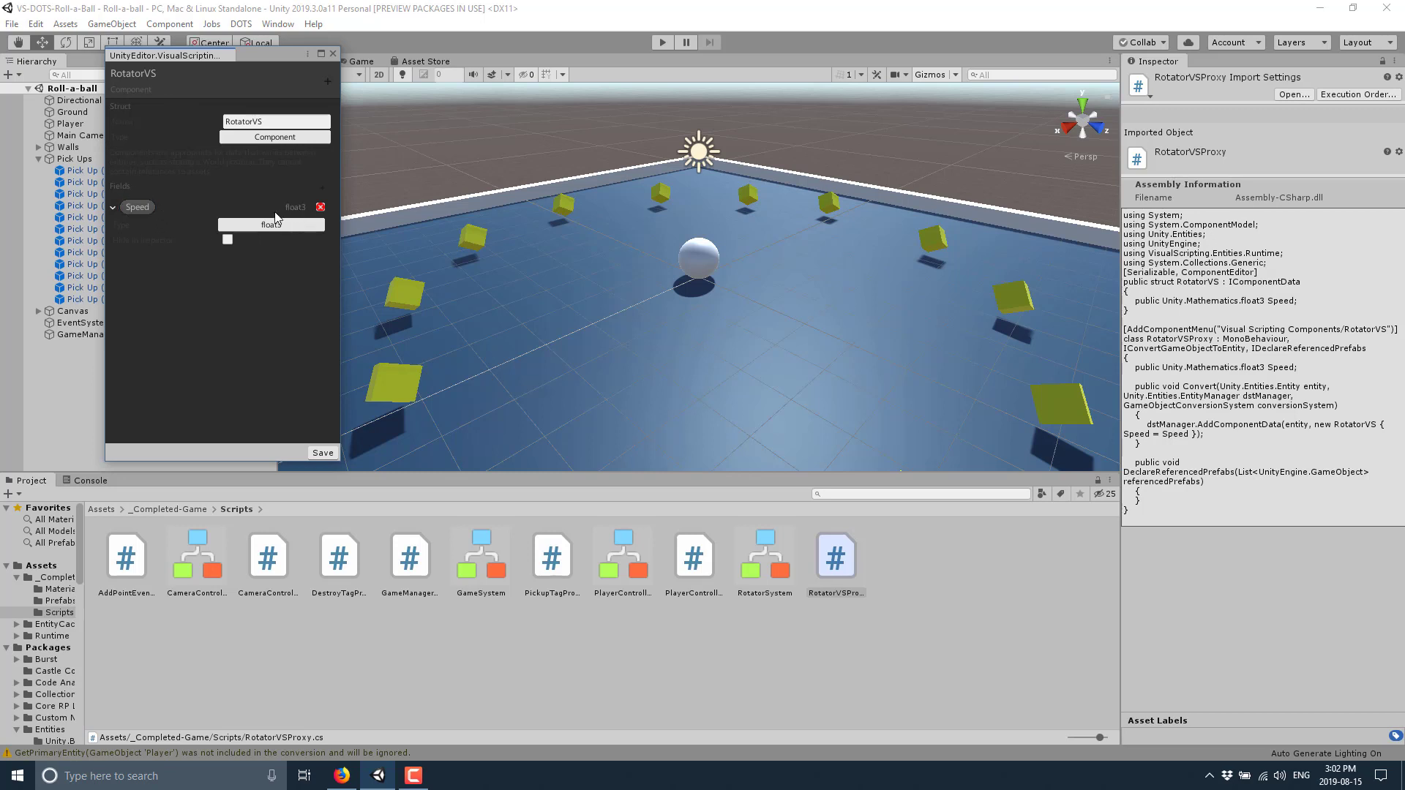
left_click(333, 54)
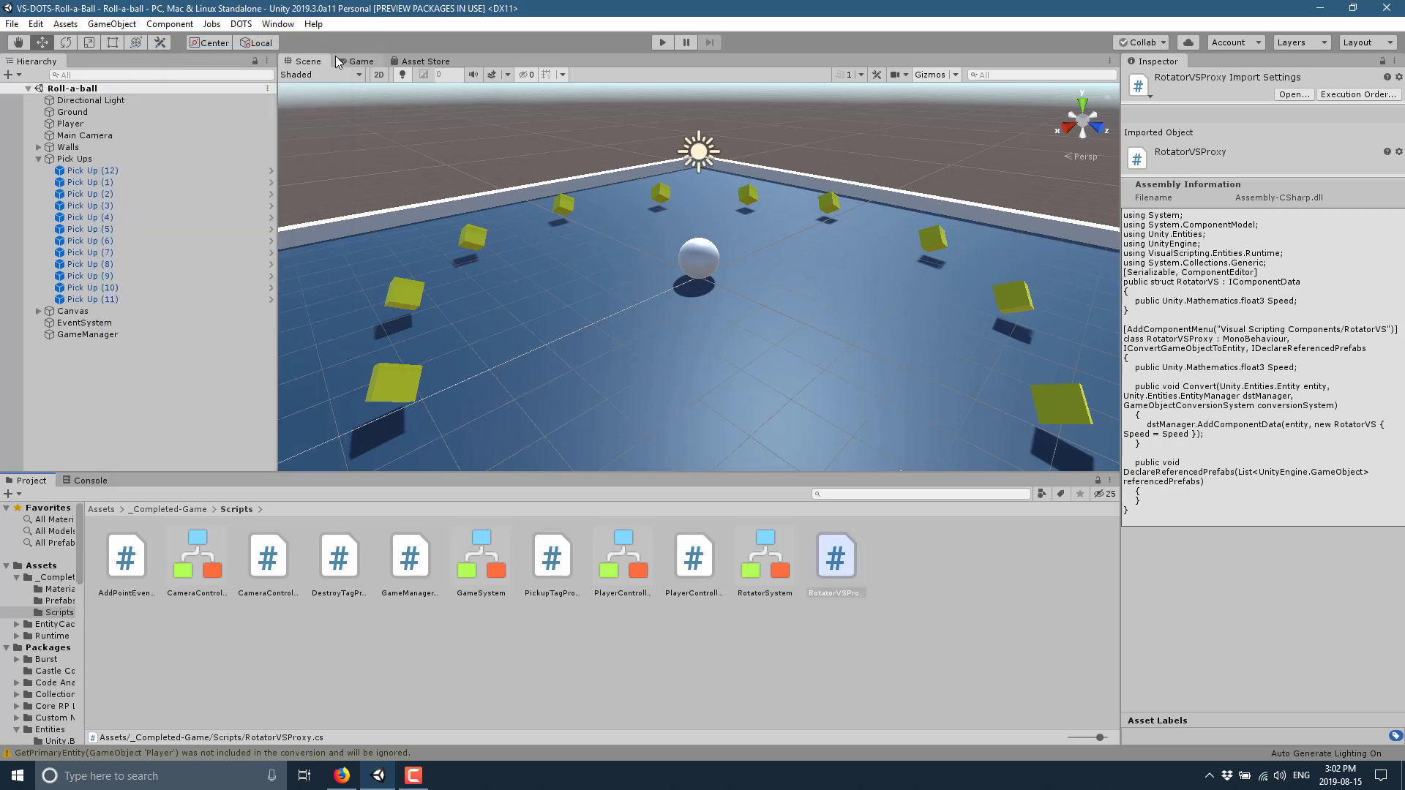
double_click(776, 565)
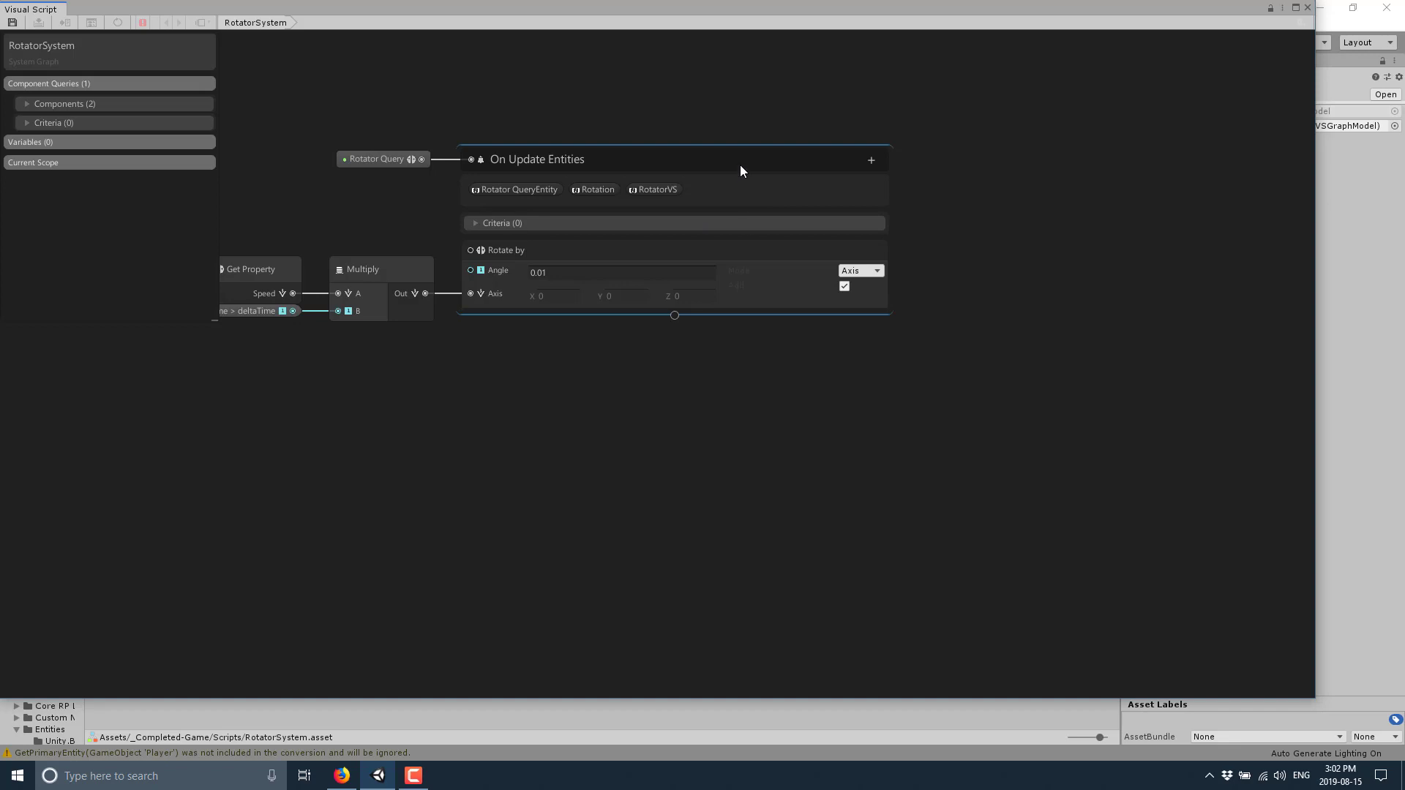
Narrow the graph window to show node details for On Update Entities and Multiply
left_click(630, 249)
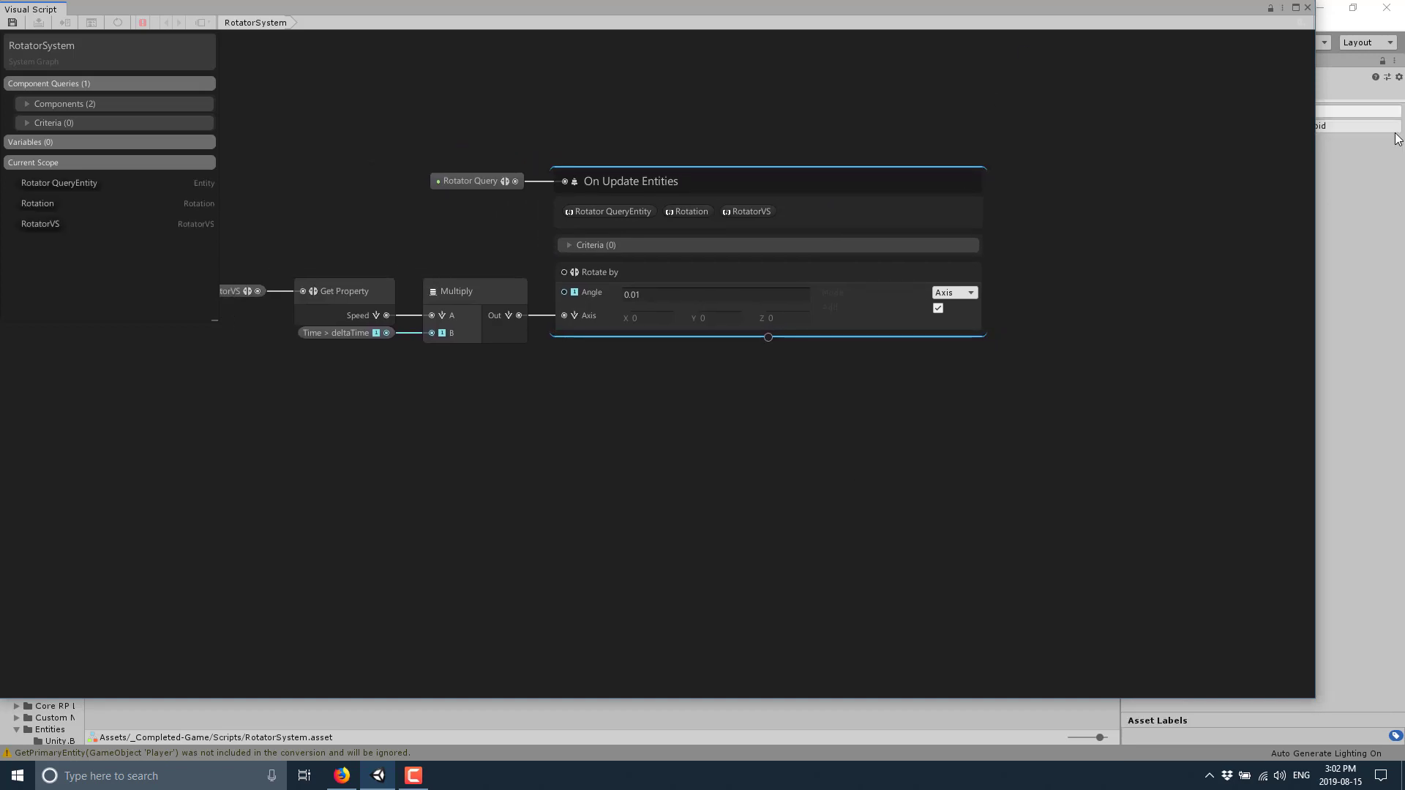
left_click_drag(1311, 171, 1213, 196)
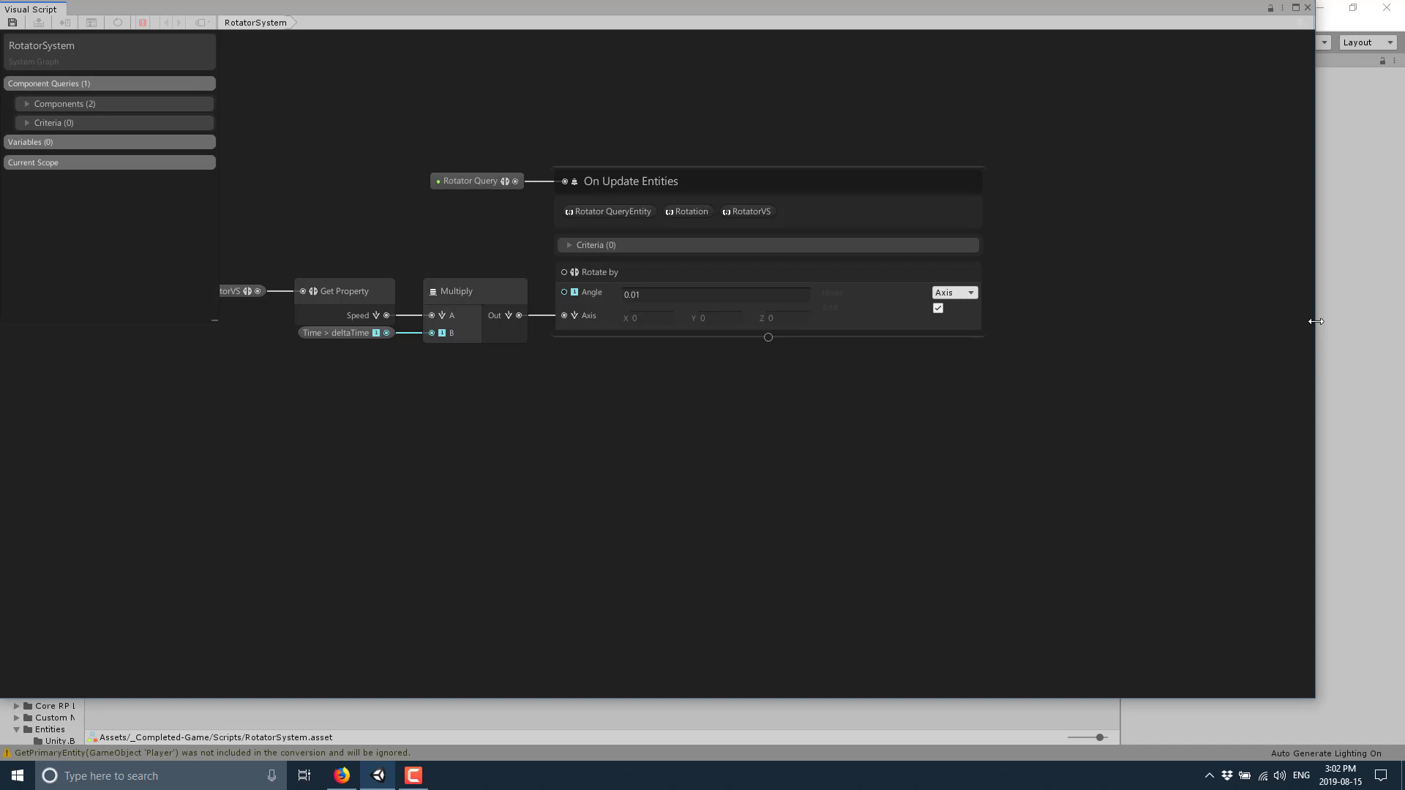
left_click_drag(1315, 325, 1109, 357)
left_click(792, 169)
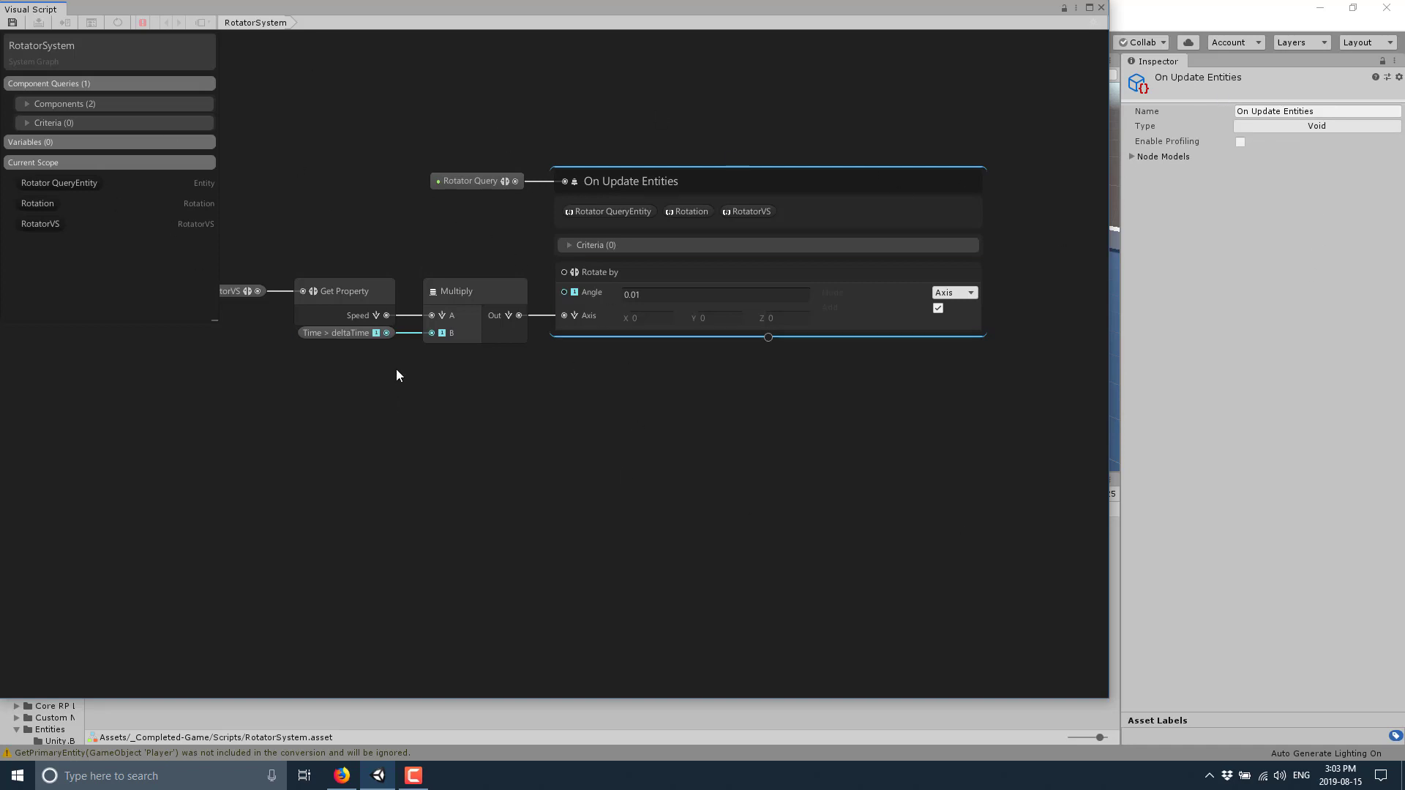
left_click(464, 300)
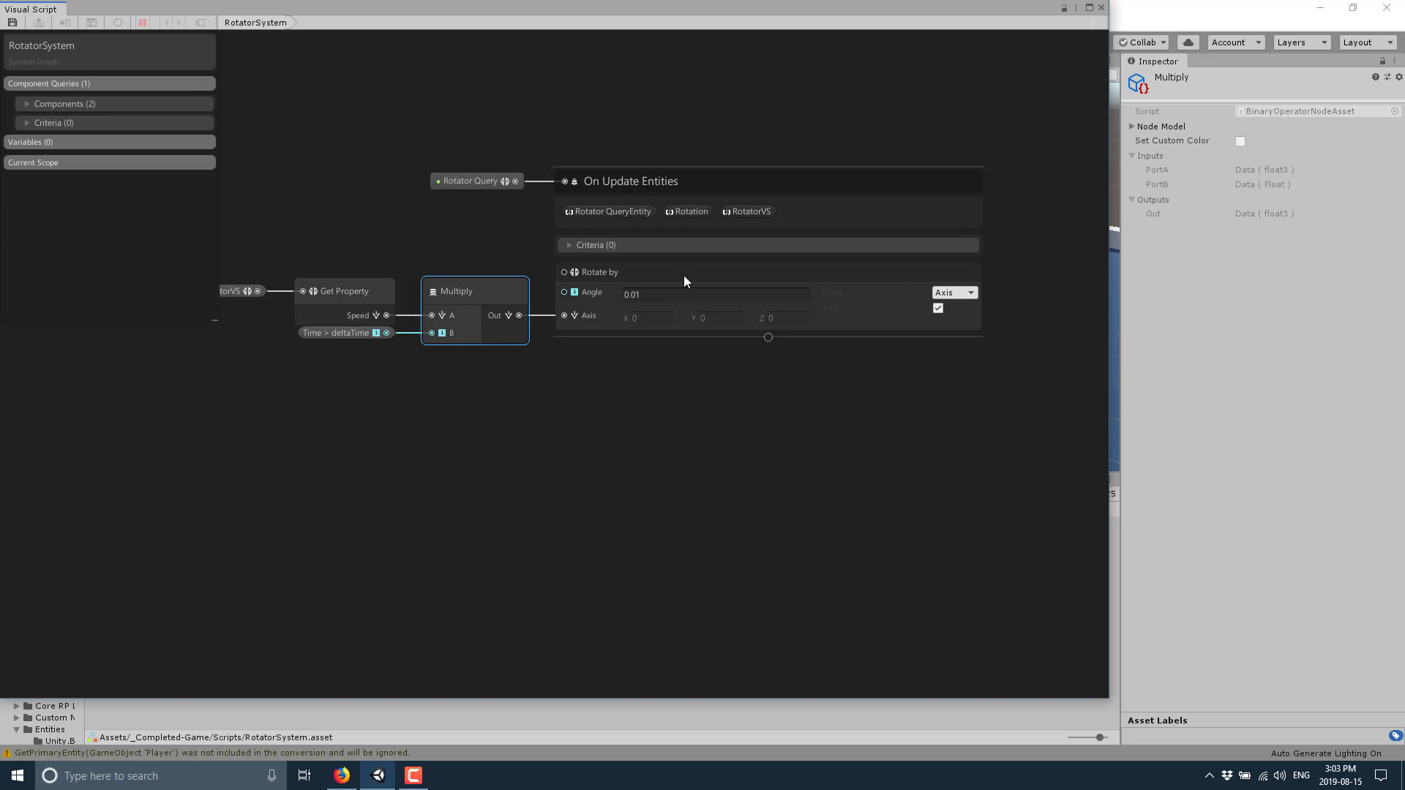
left_click(735, 188)
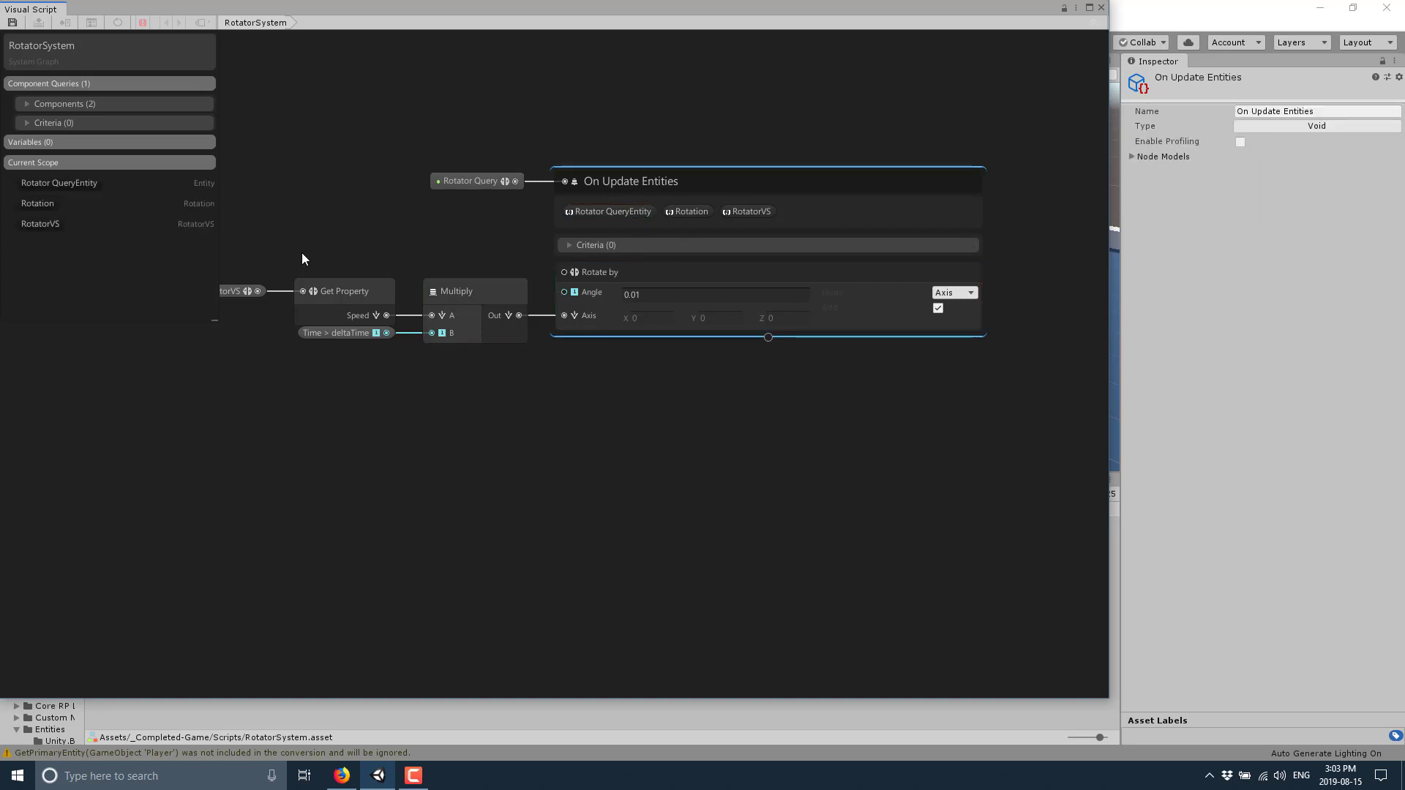
middle_click_drag(410, 477, 516, 515)
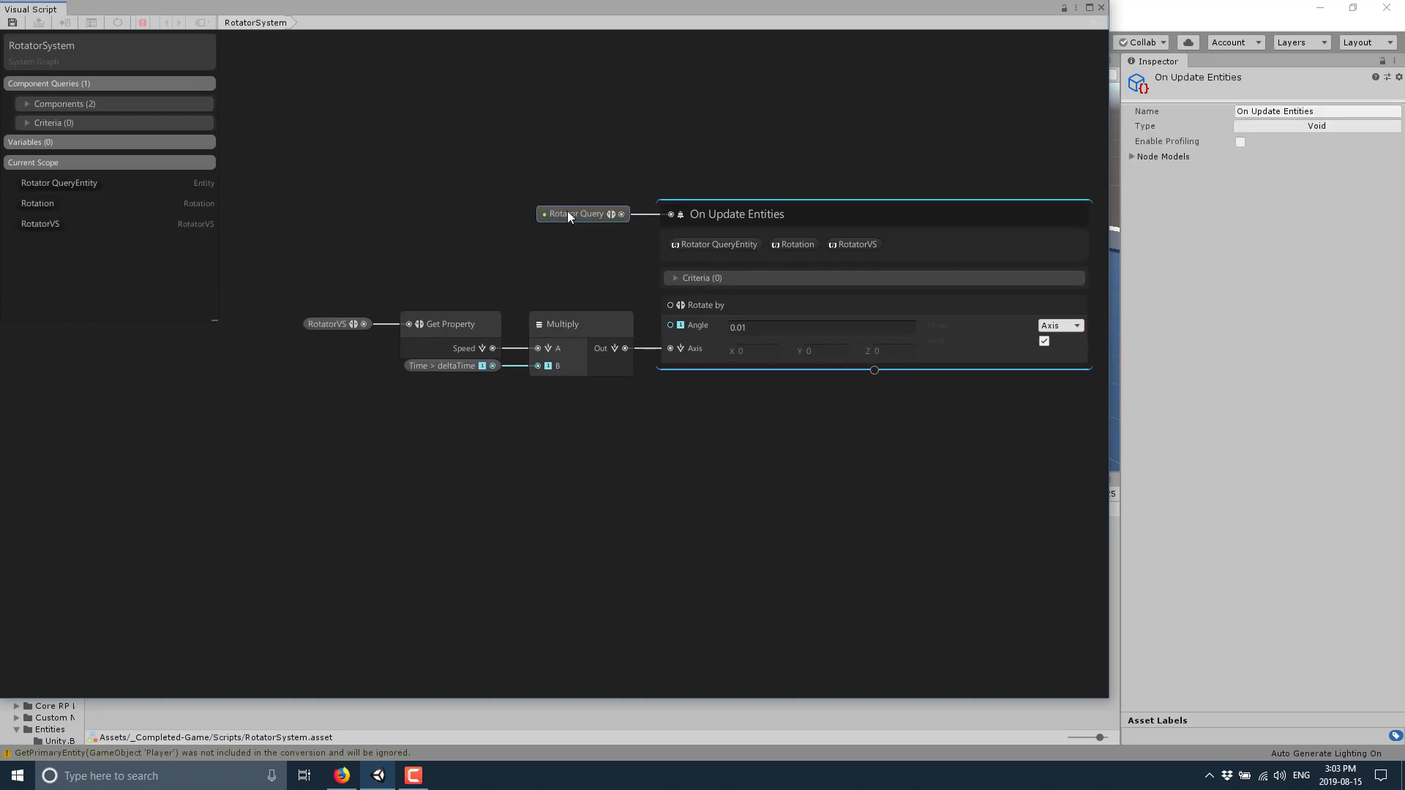
mouse_move(695, 218)
middle_click_drag(695, 218, 660, 246)
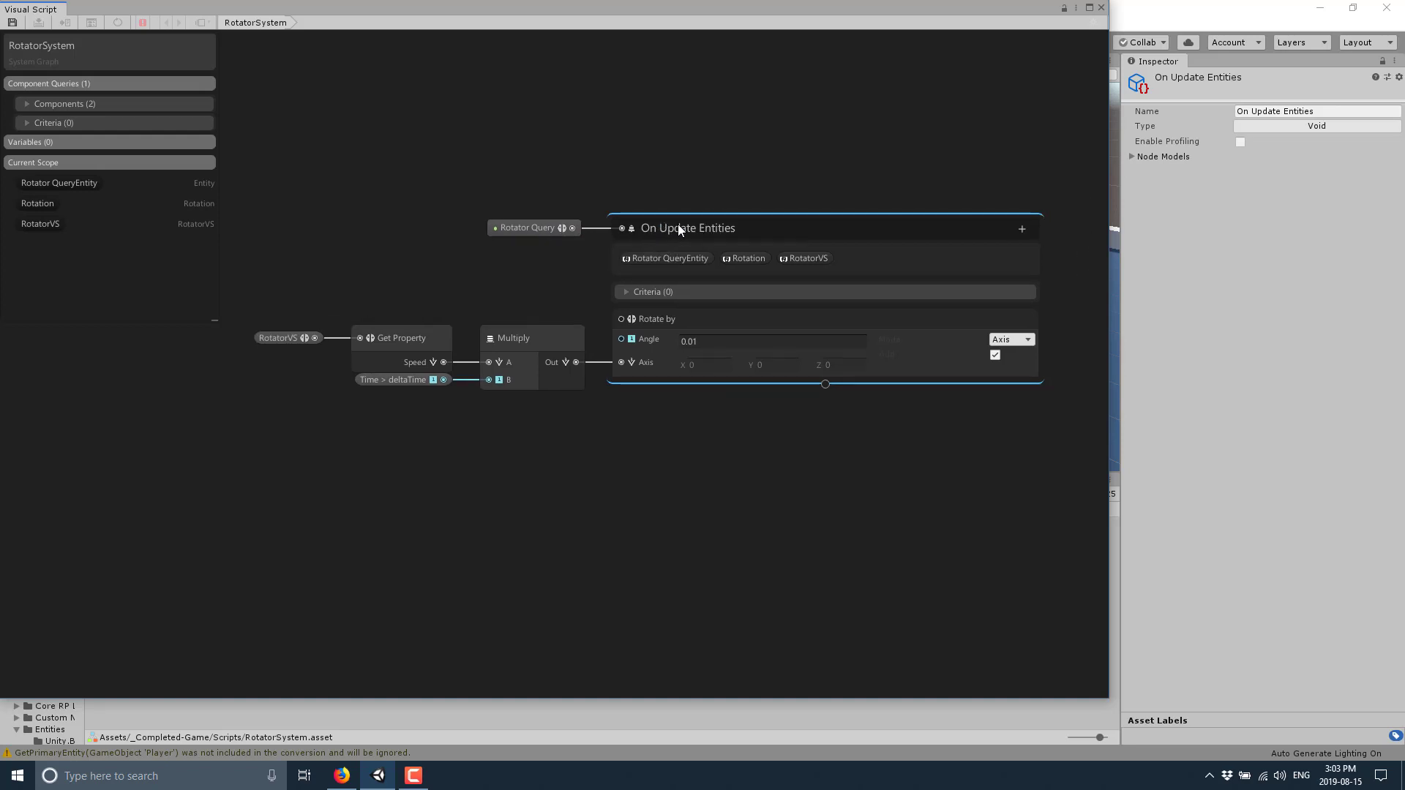
mouse_move(92, 87)
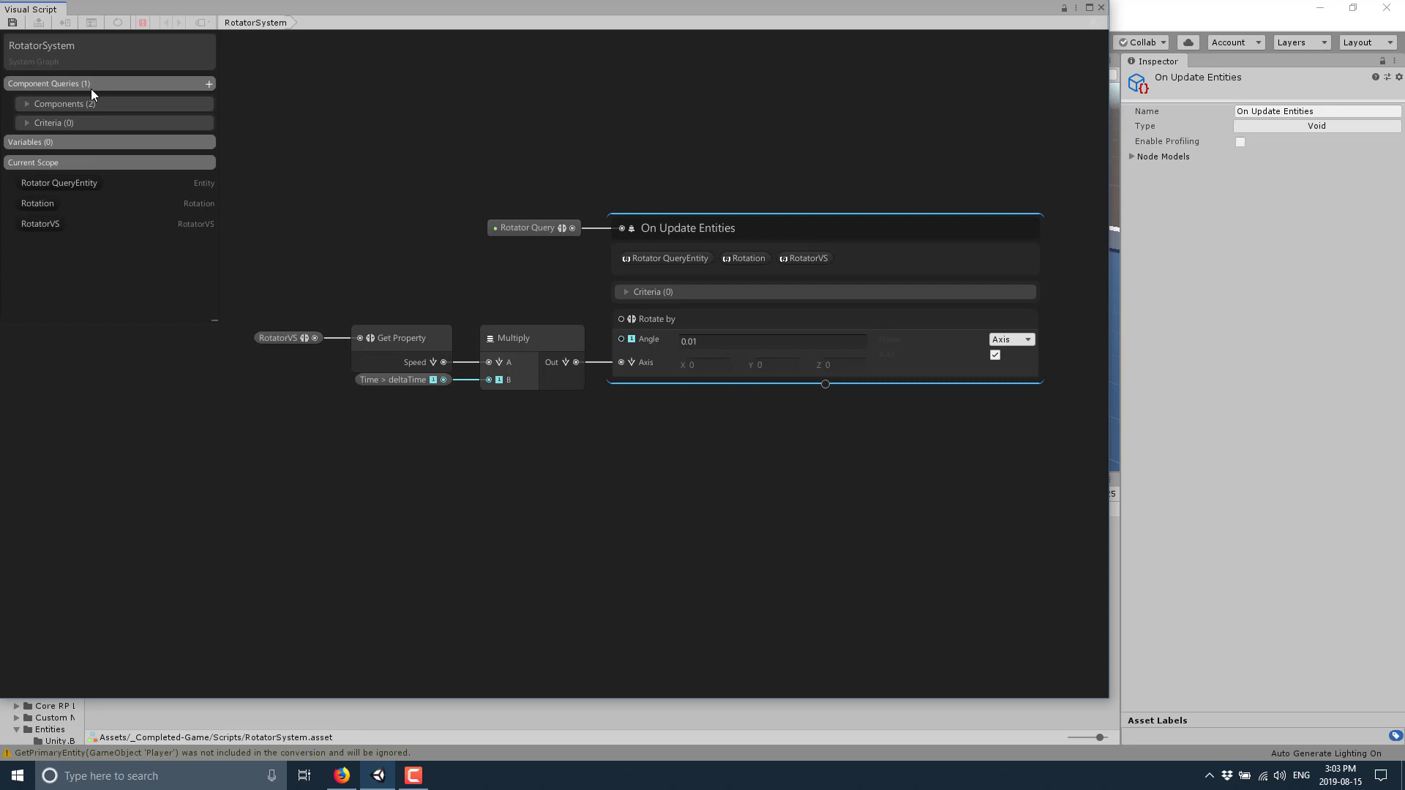
Expand Components > Rotator Query > RotatorVS in the blackboard to reveal its Speed float3 field
left_click(28, 104)
left_click(37, 123)
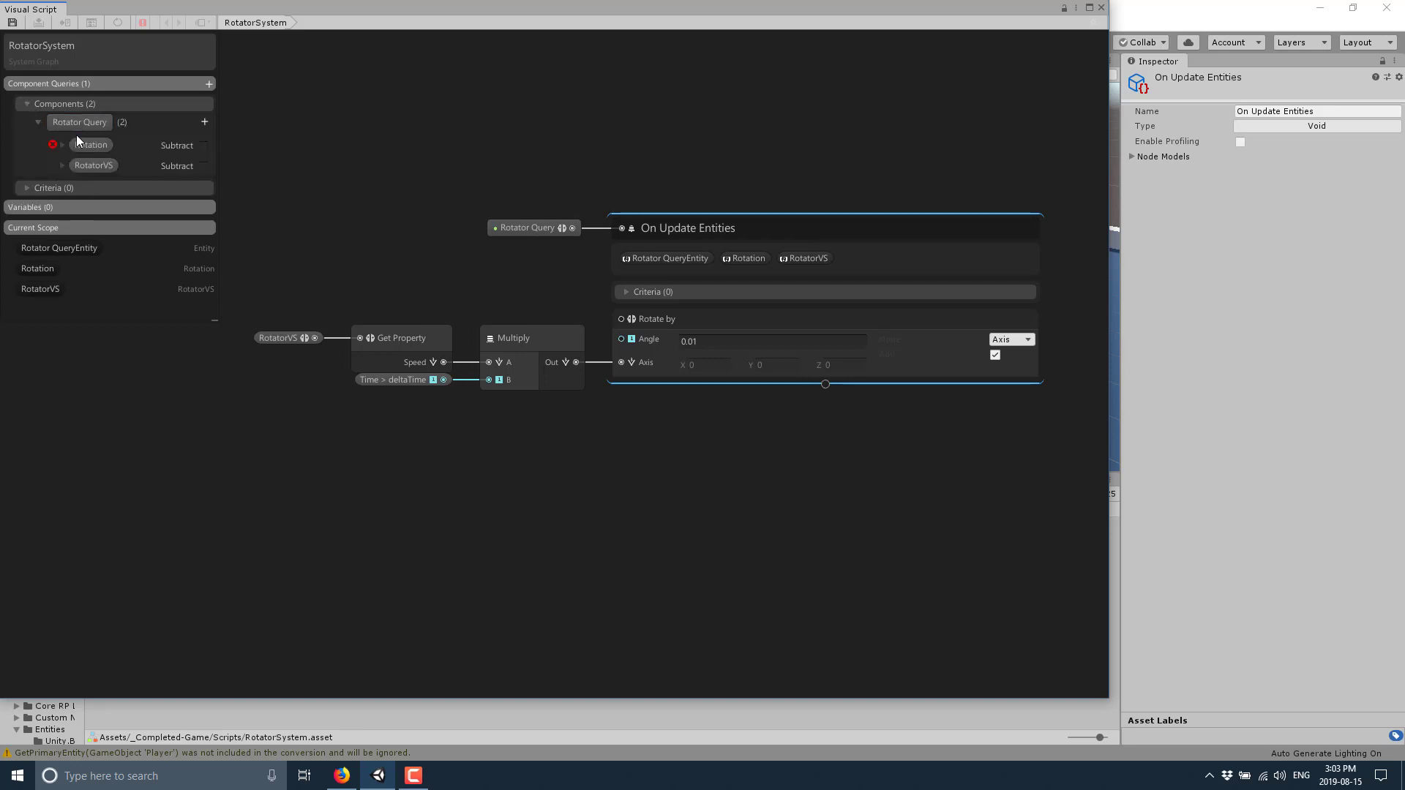
mouse_move(94, 164)
left_click(61, 165)
left_click(94, 183)
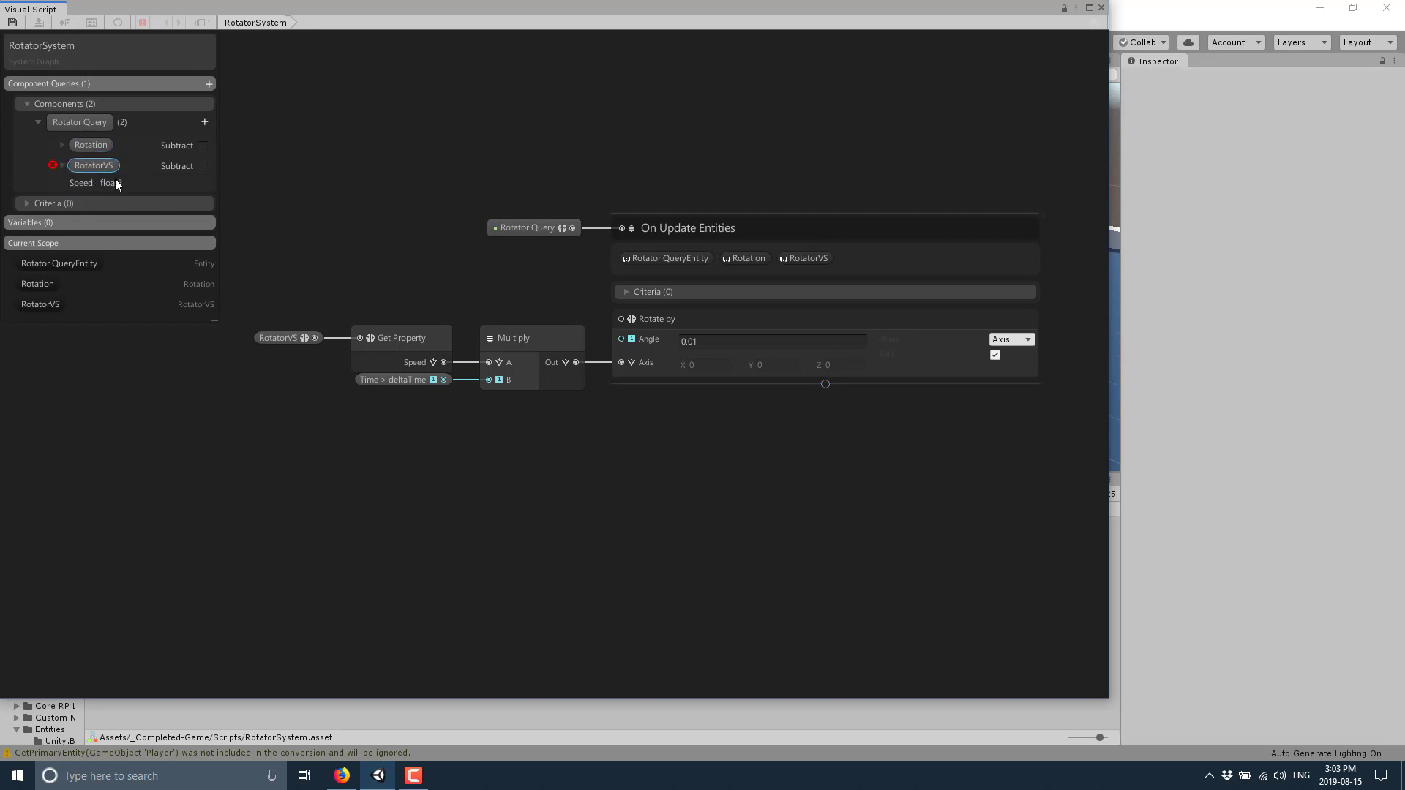
left_click(289, 338)
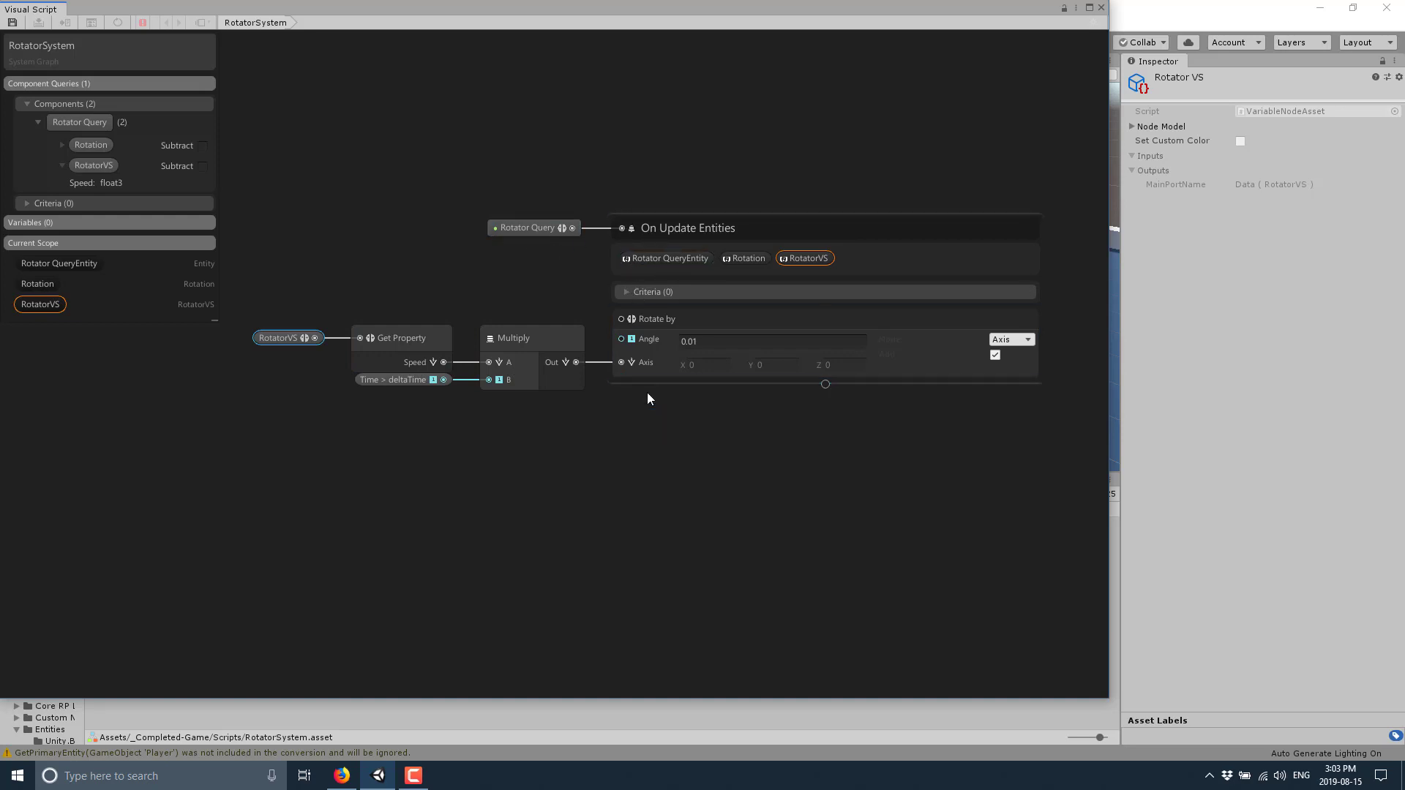
mouse_move(900, 226)
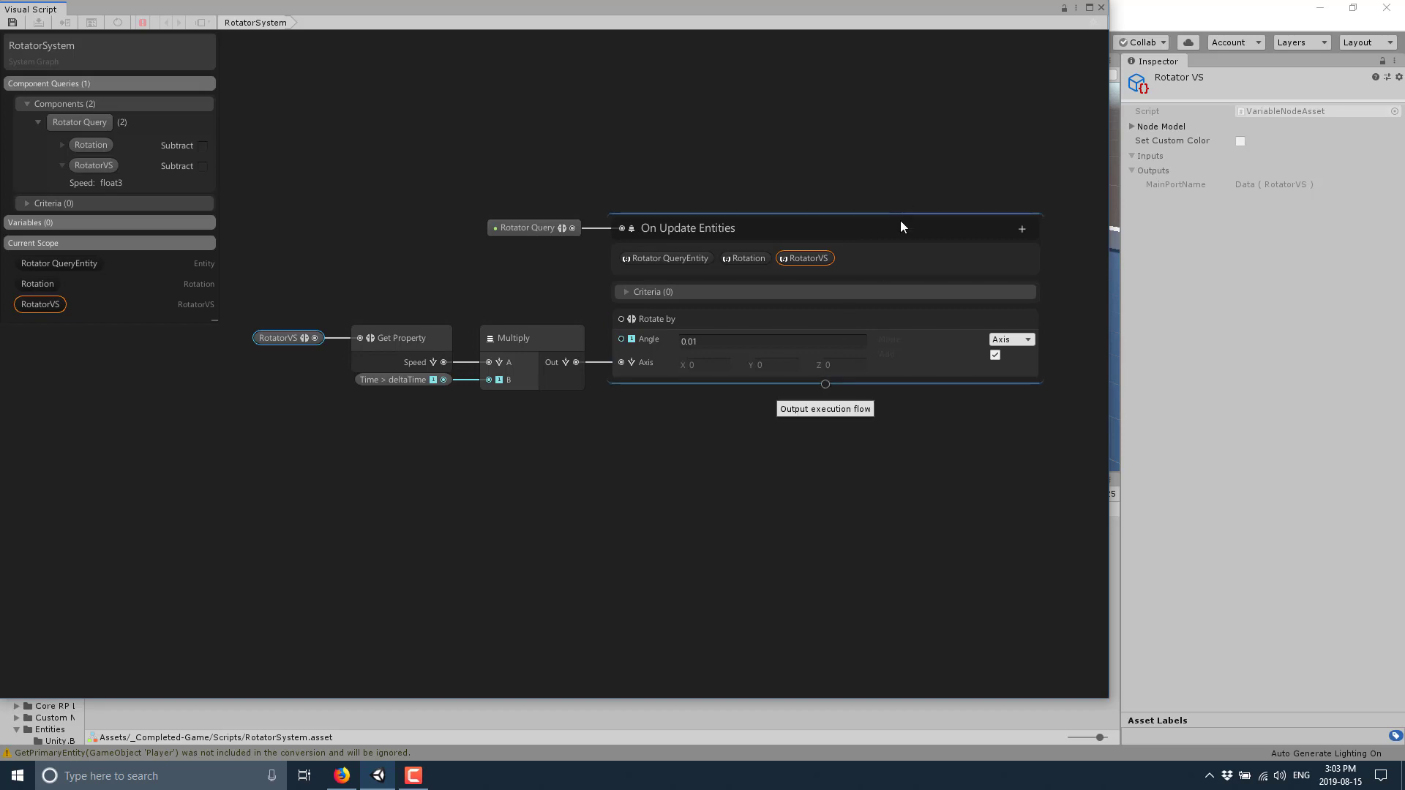
Drag a new execution link from the Rotate by output into empty space
left_click(865, 214)
middle_click_drag(863, 212, 813, 187)
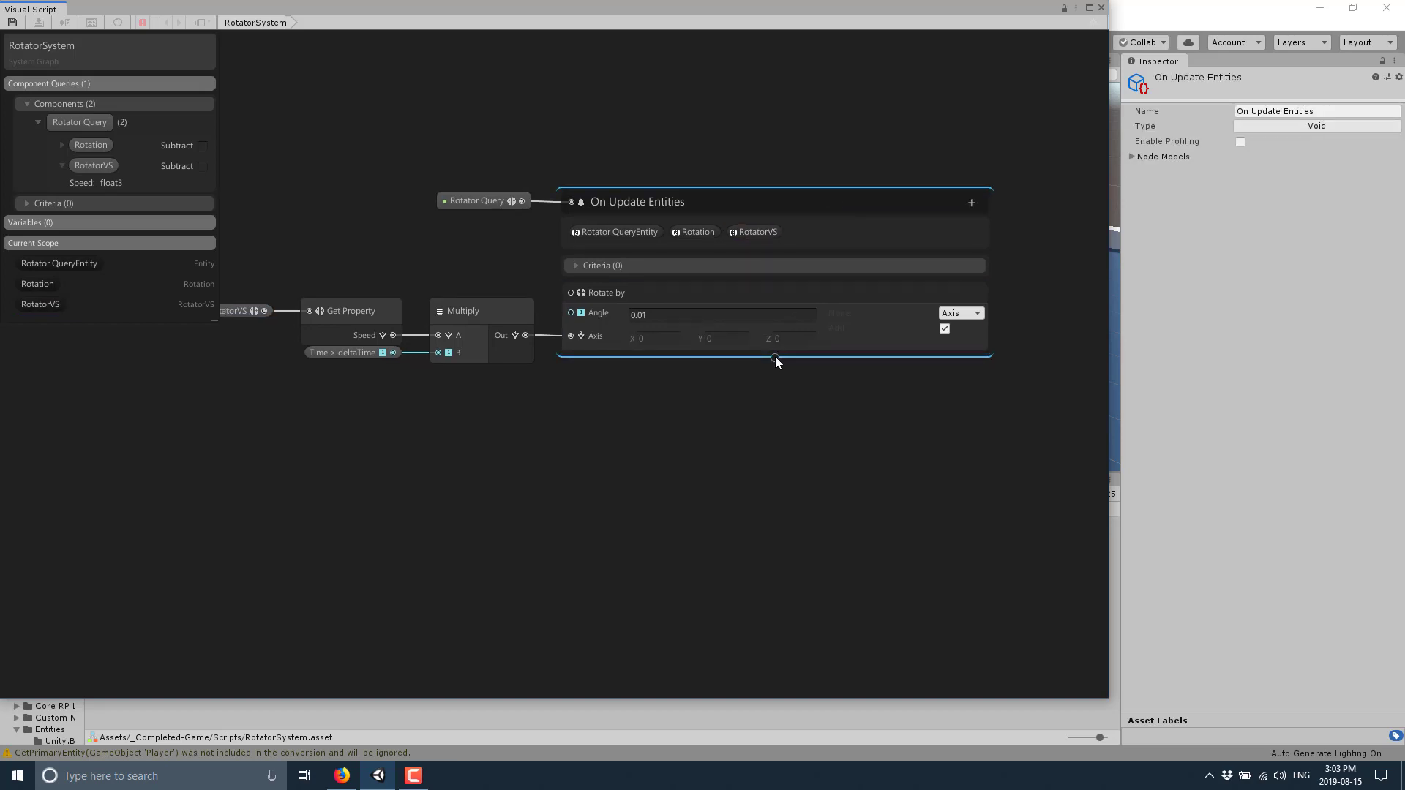
left_click_drag(775, 358, 810, 420)
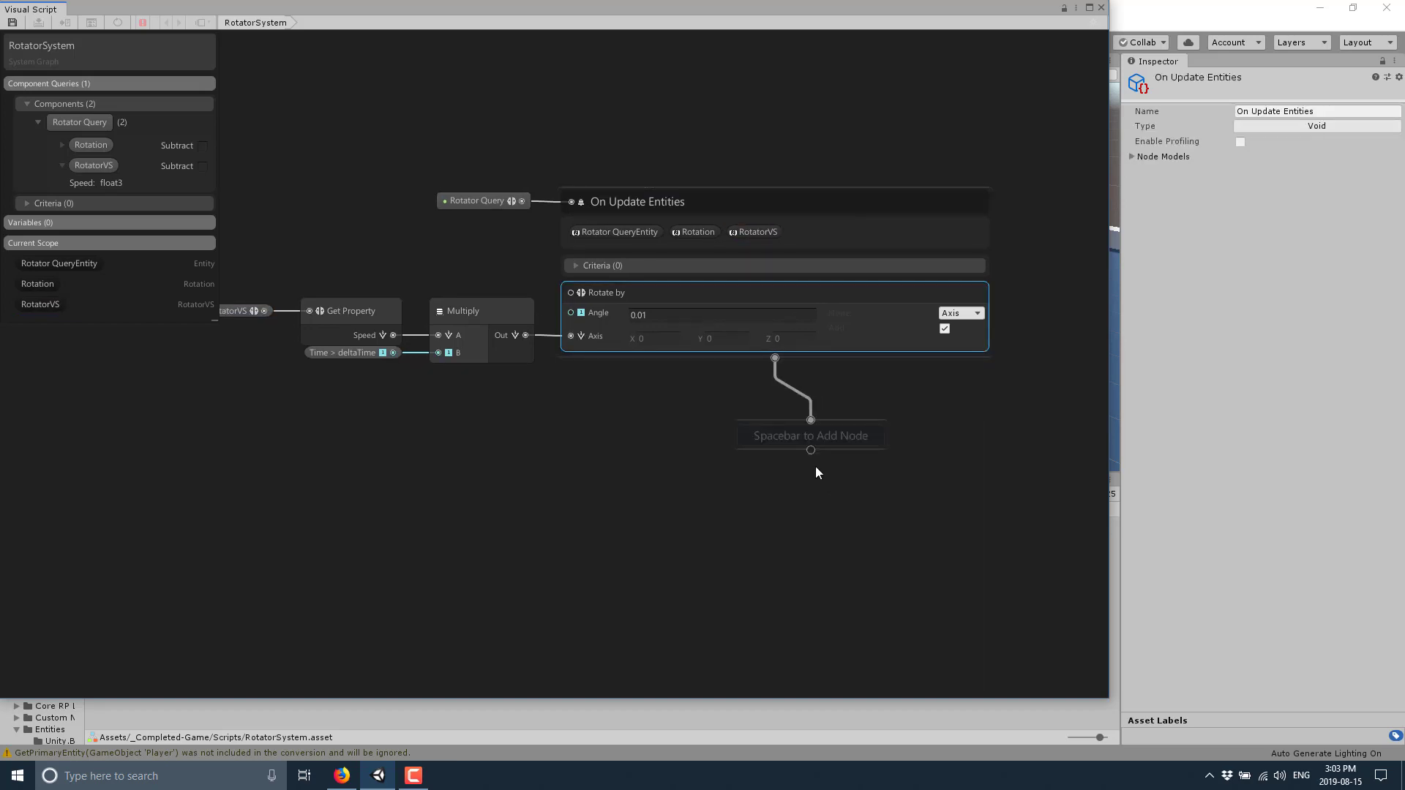
Bring up the Add a stack node picker for the placeholder and preview the Debug Log node
left_click(851, 437)
key("space")
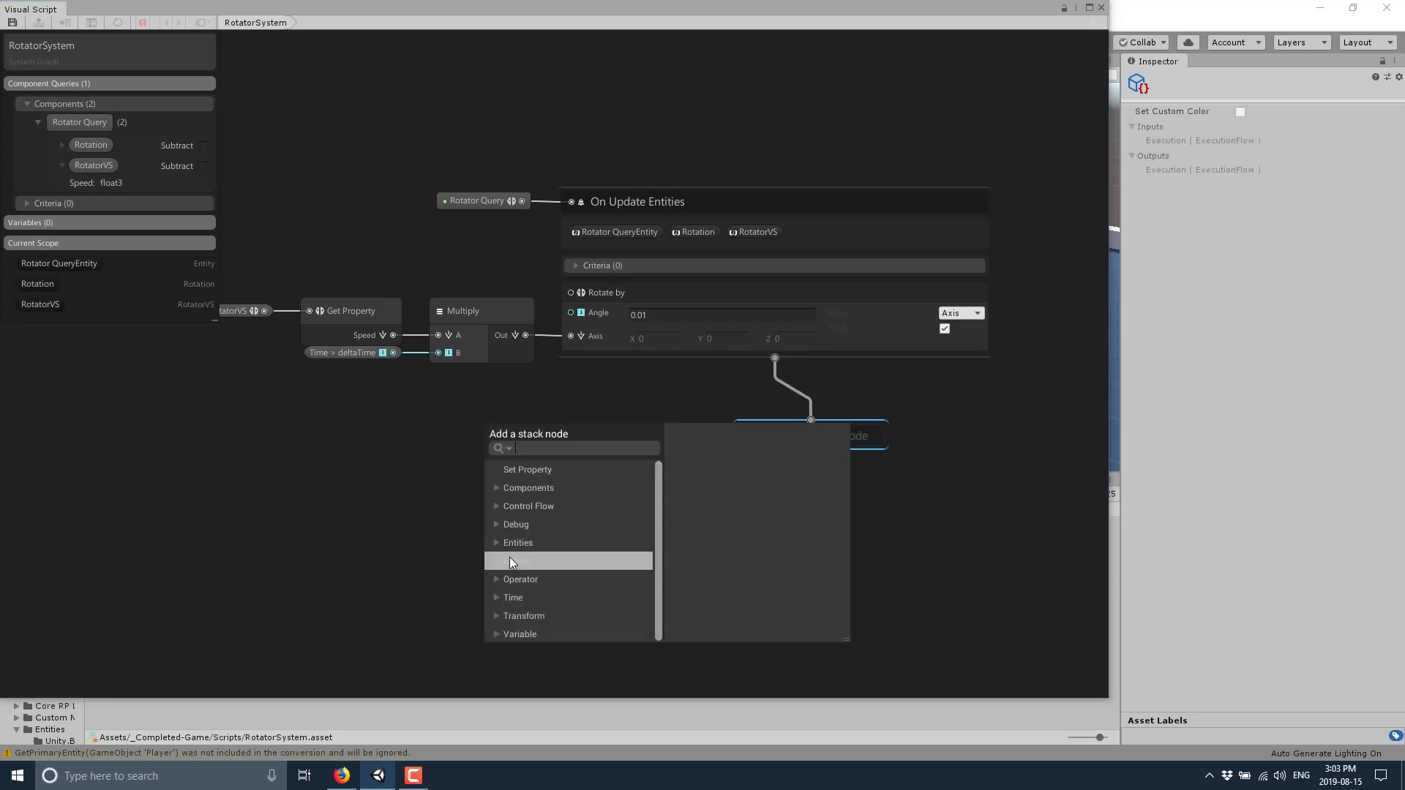
left_click(514, 523)
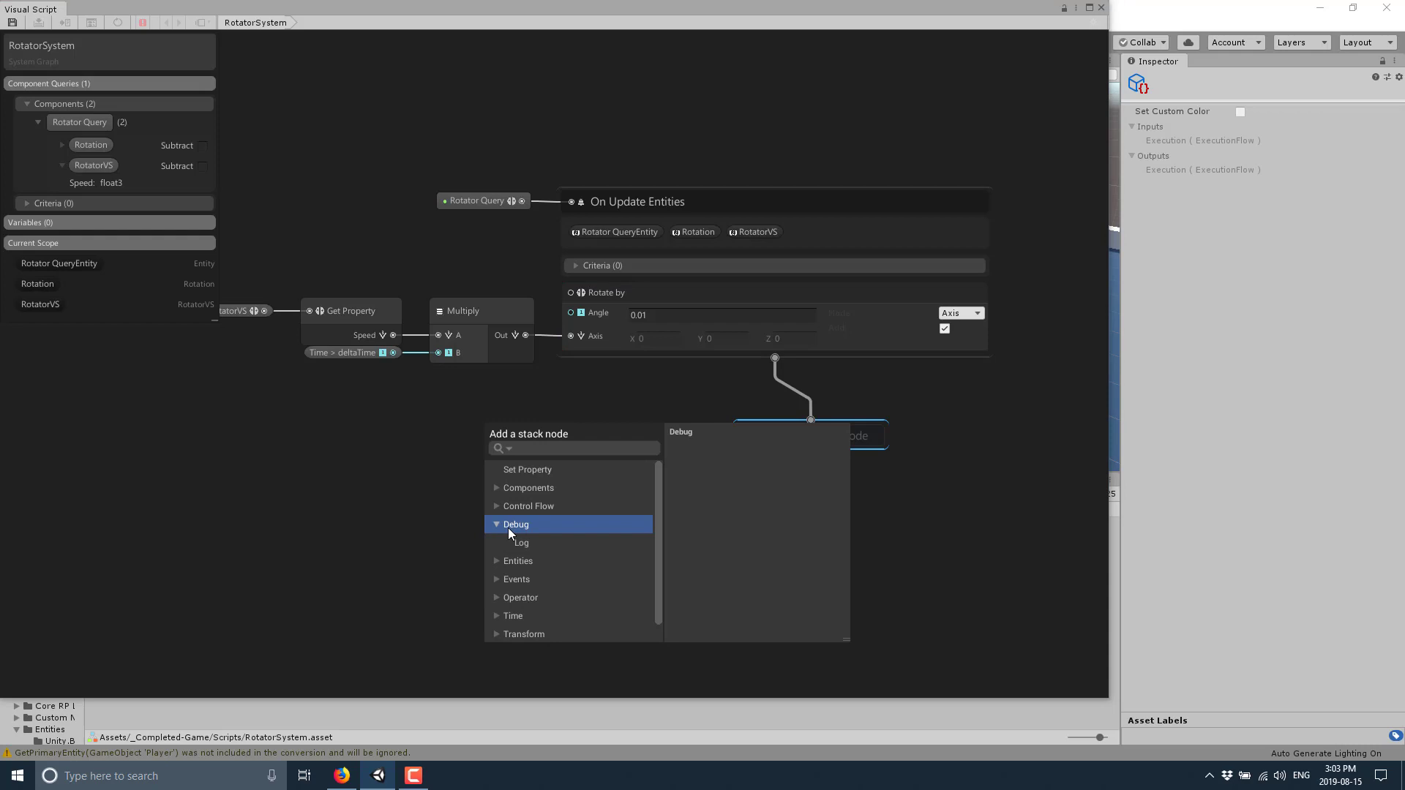
left_click(525, 540)
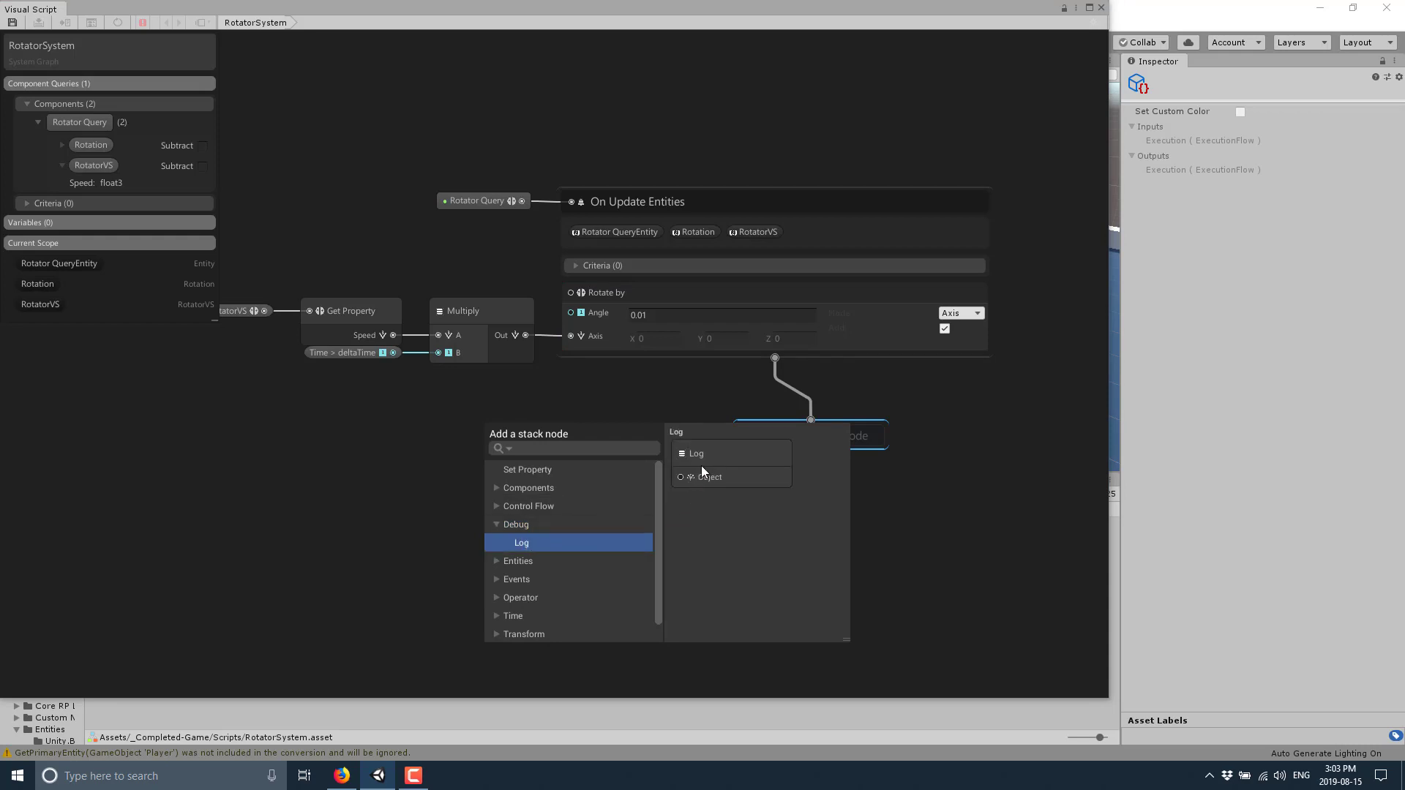
scroll(575, 542, "down", 1)
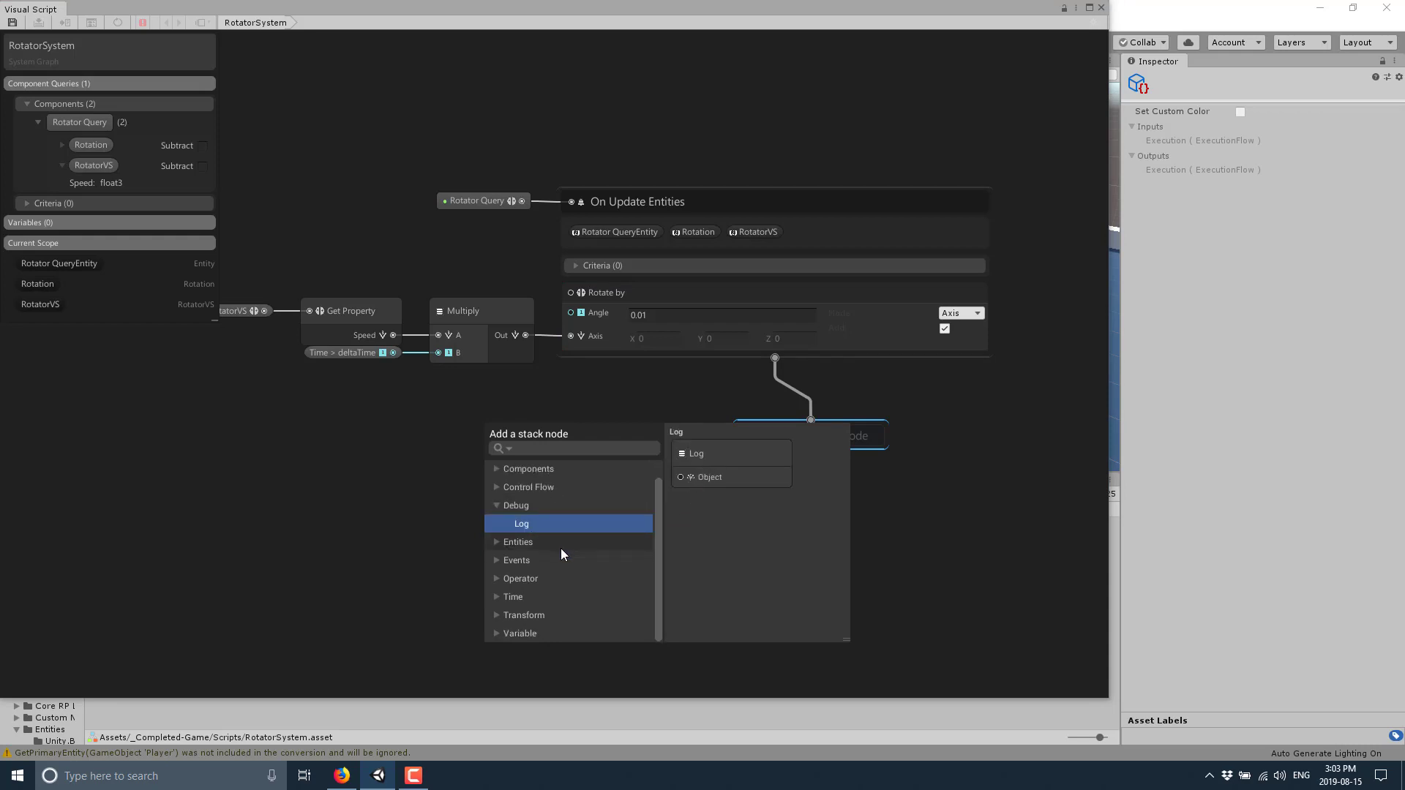
Expand the Events, Operator, Time and Transform categories and select Transform Translate
left_click(497, 560)
scroll(512, 578, "down", 2)
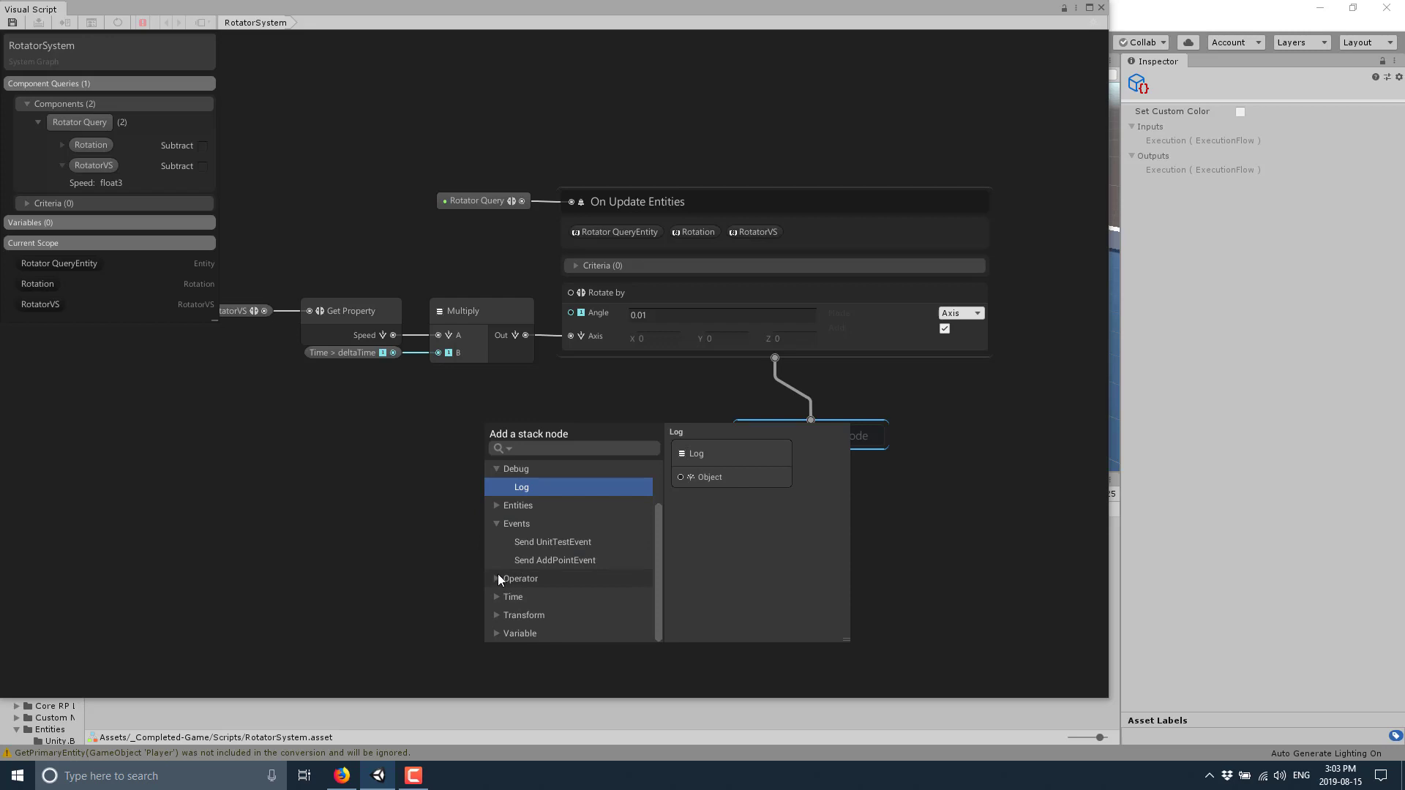
left_click(510, 581)
scroll(510, 583, "down", 2)
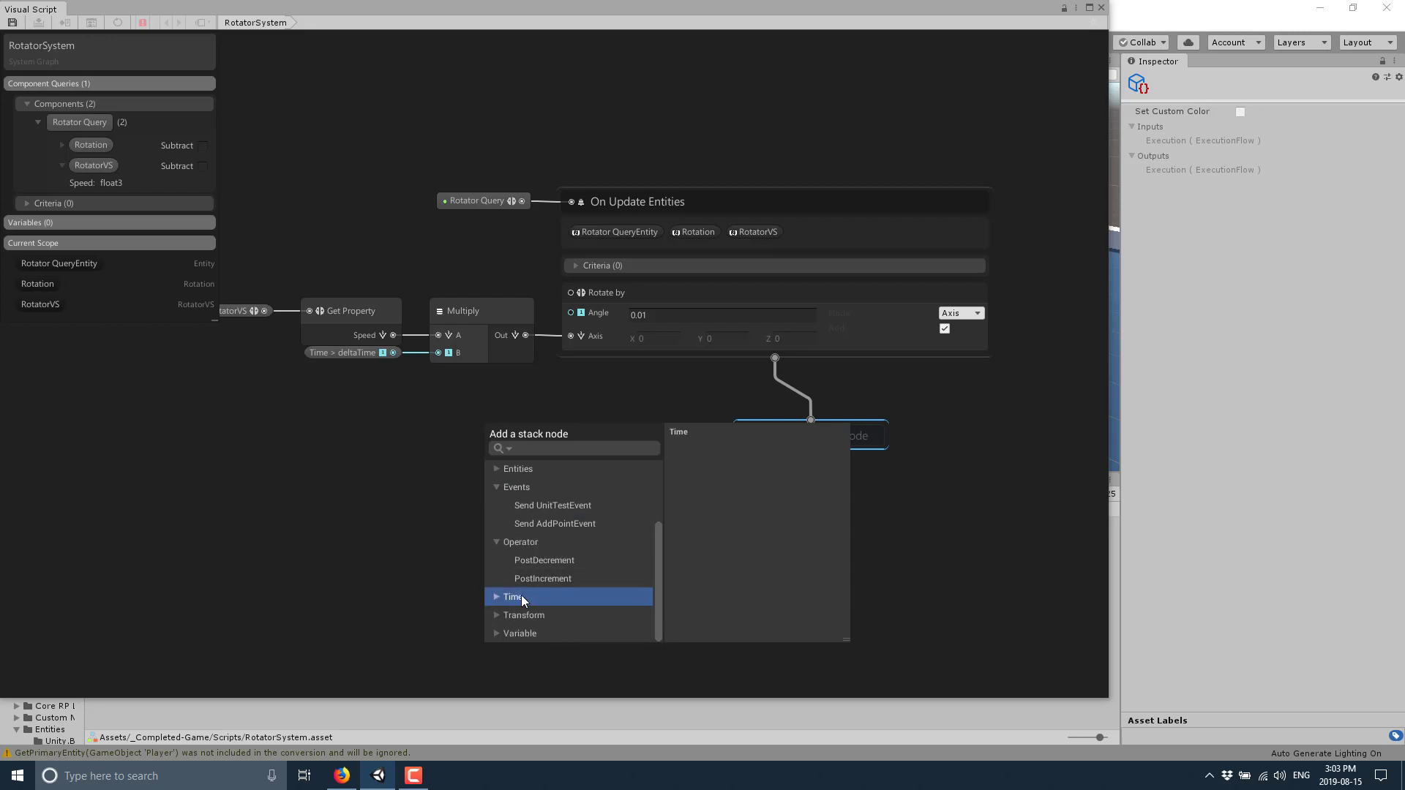
left_click(521, 595)
scroll(568, 565, "down", 6)
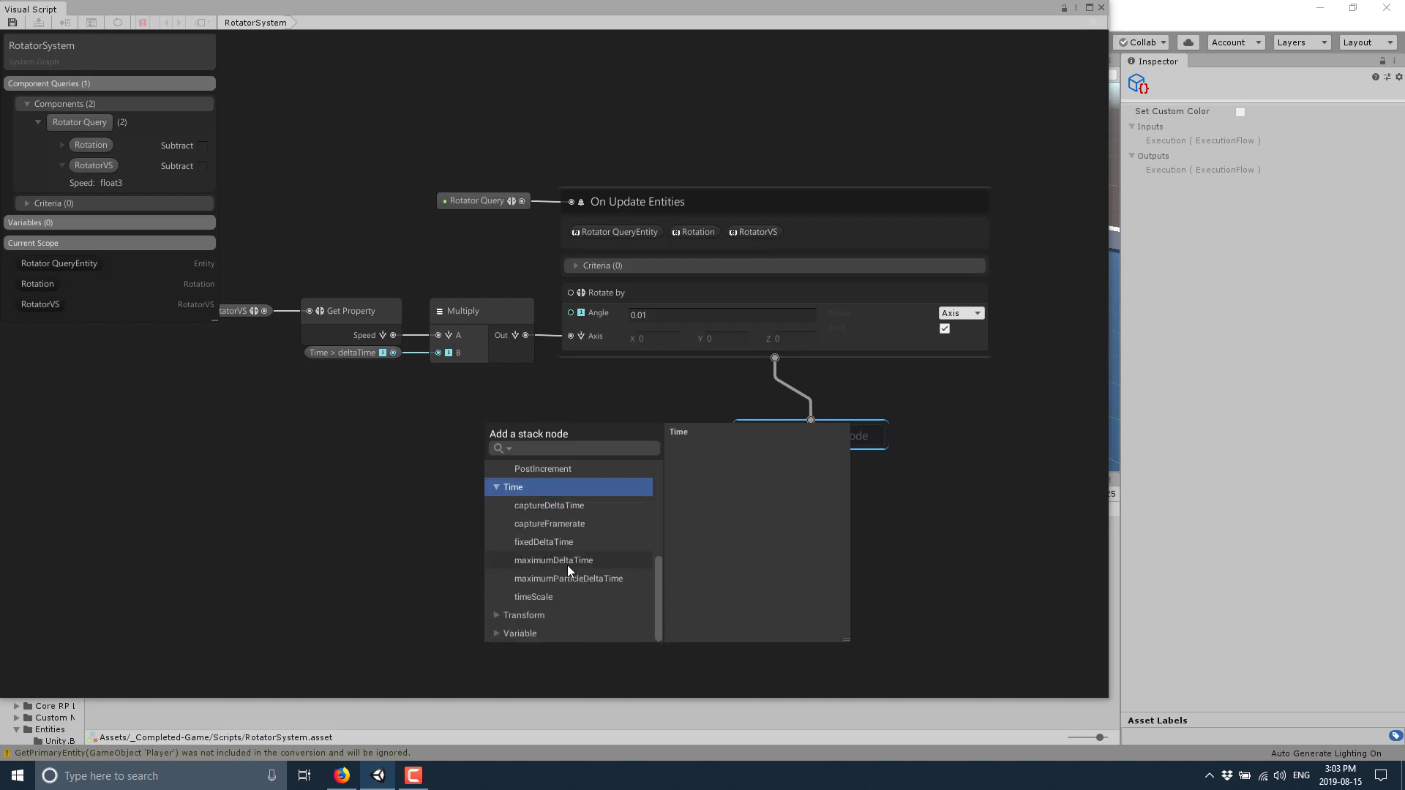
left_click(495, 616)
scroll(533, 602, "down", 2)
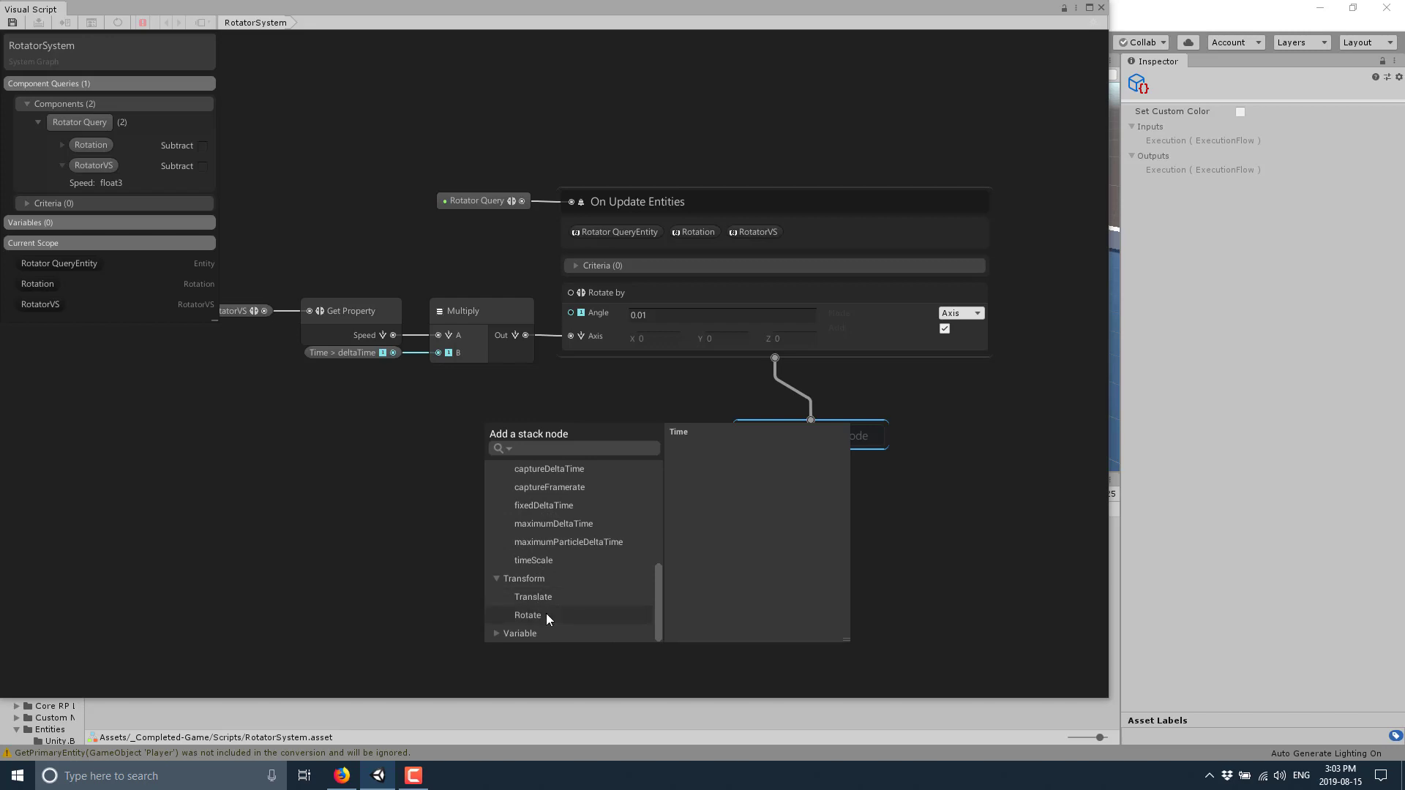
left_click(546, 599)
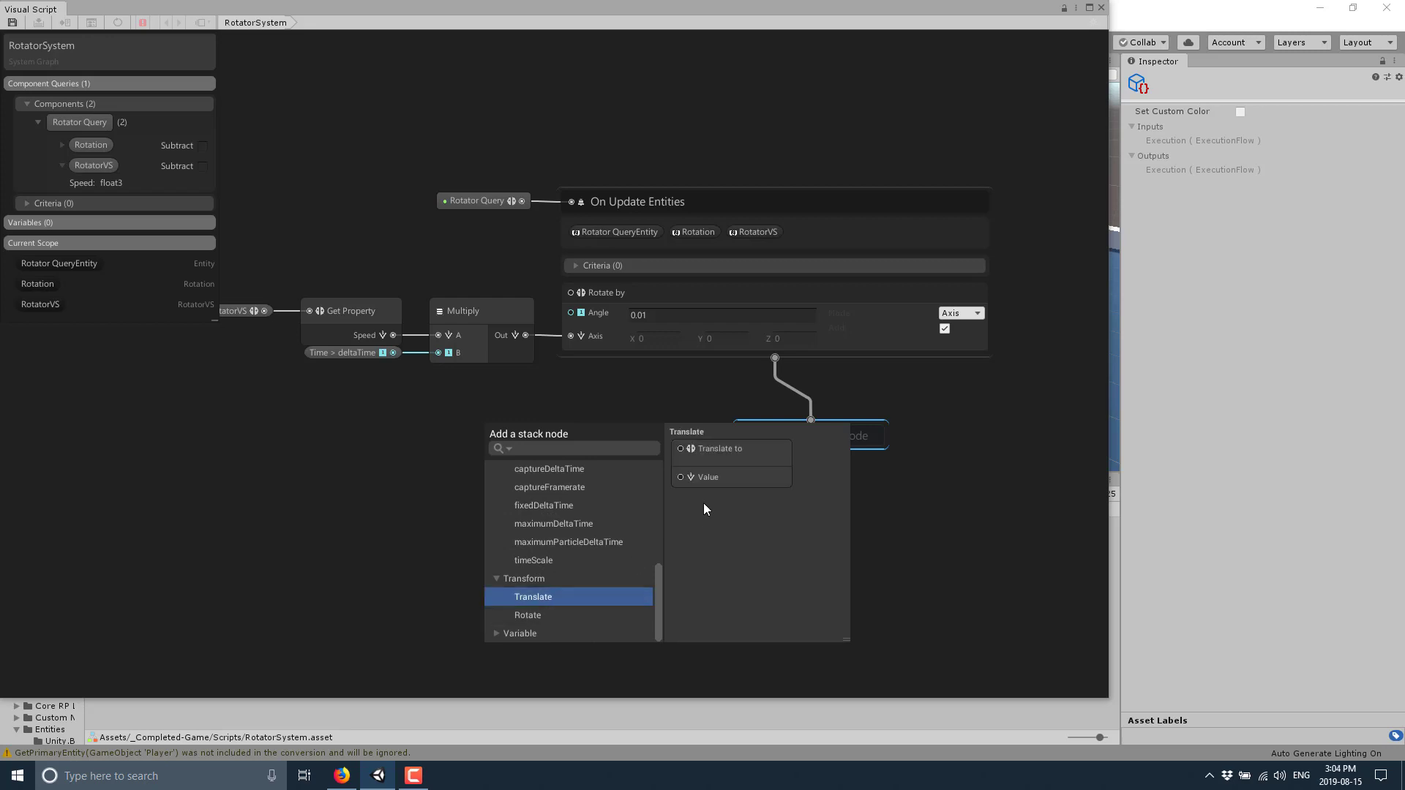
left_click(718, 446)
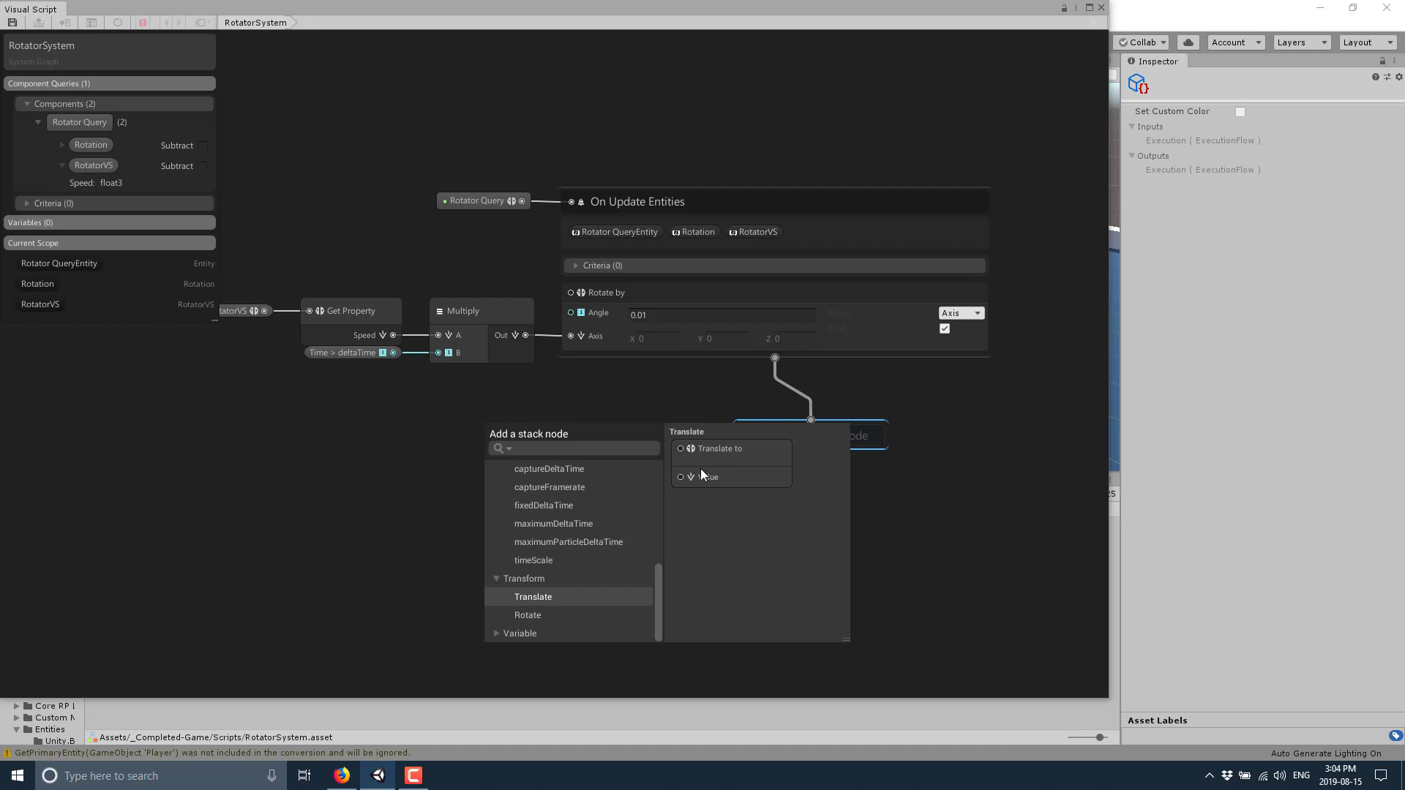
Add a Translate to node to the RotatorSystem graph with X 1 and Z 1
left_click(542, 604)
double_click(547, 595)
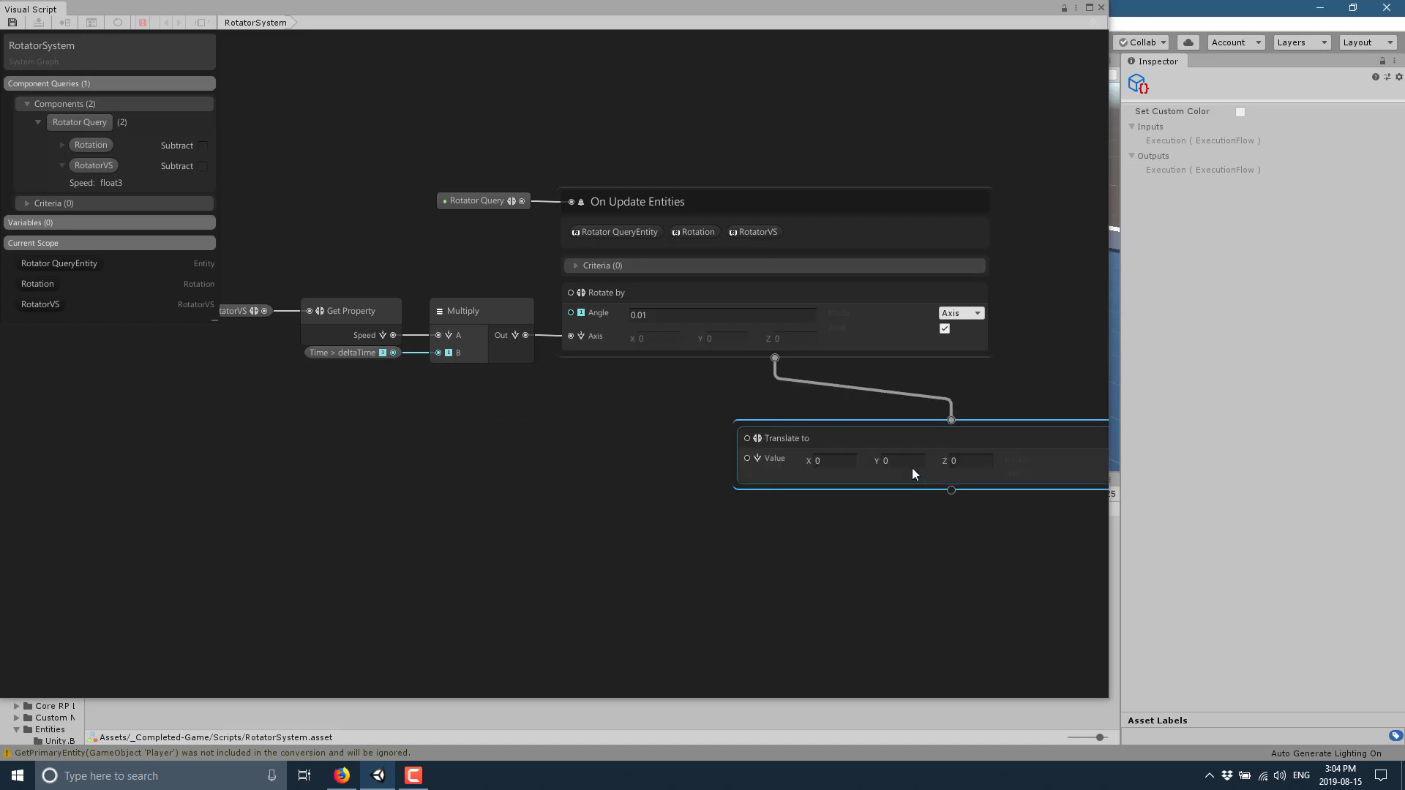
mouse_move(898, 441)
left_mouse_down()
mouse_move(747, 476)
mouse_move(788, 486)
mouse_move(822, 450)
left_mouse_up()
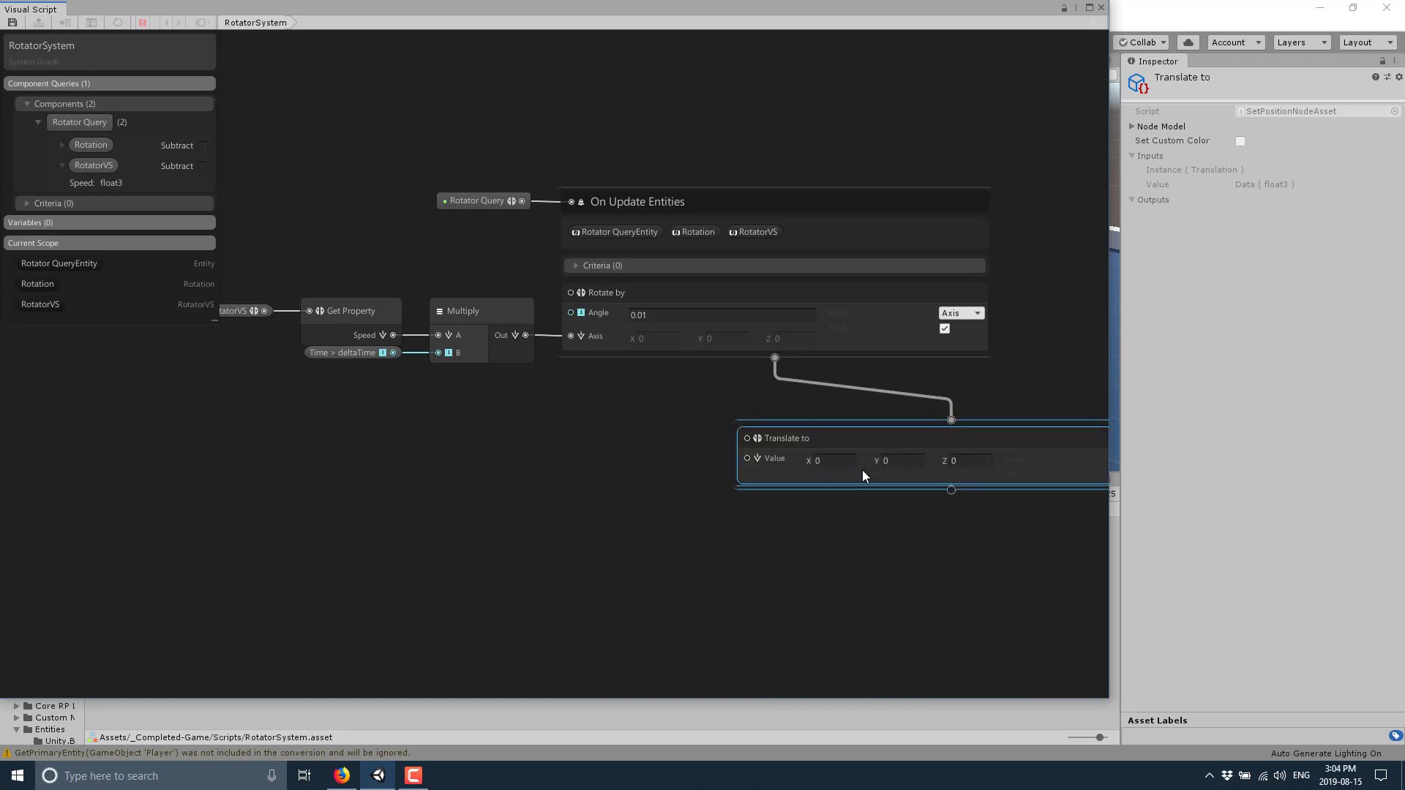
mouse_move(703, 247)
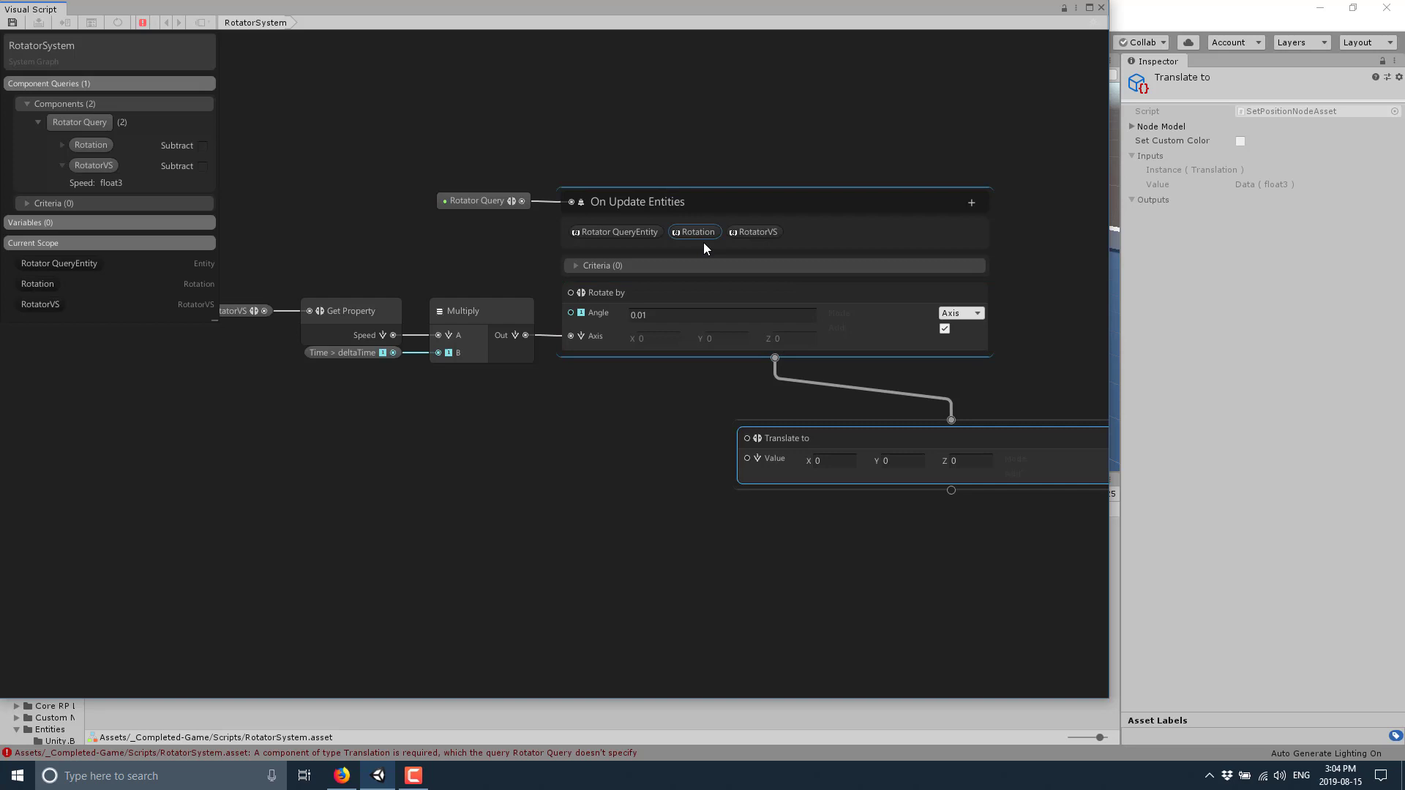
left_click_drag(965, 435, 854, 484)
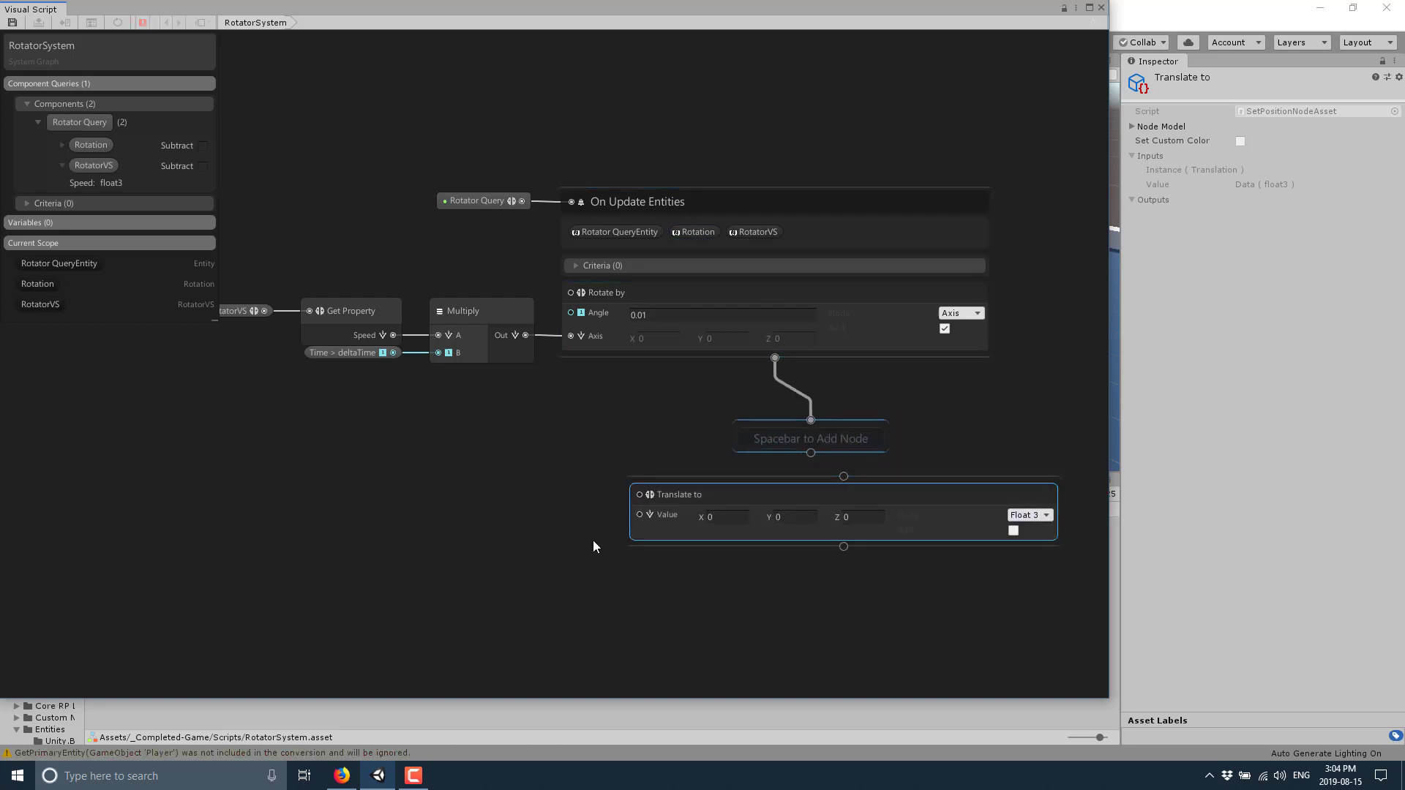
mouse_move(856, 450)
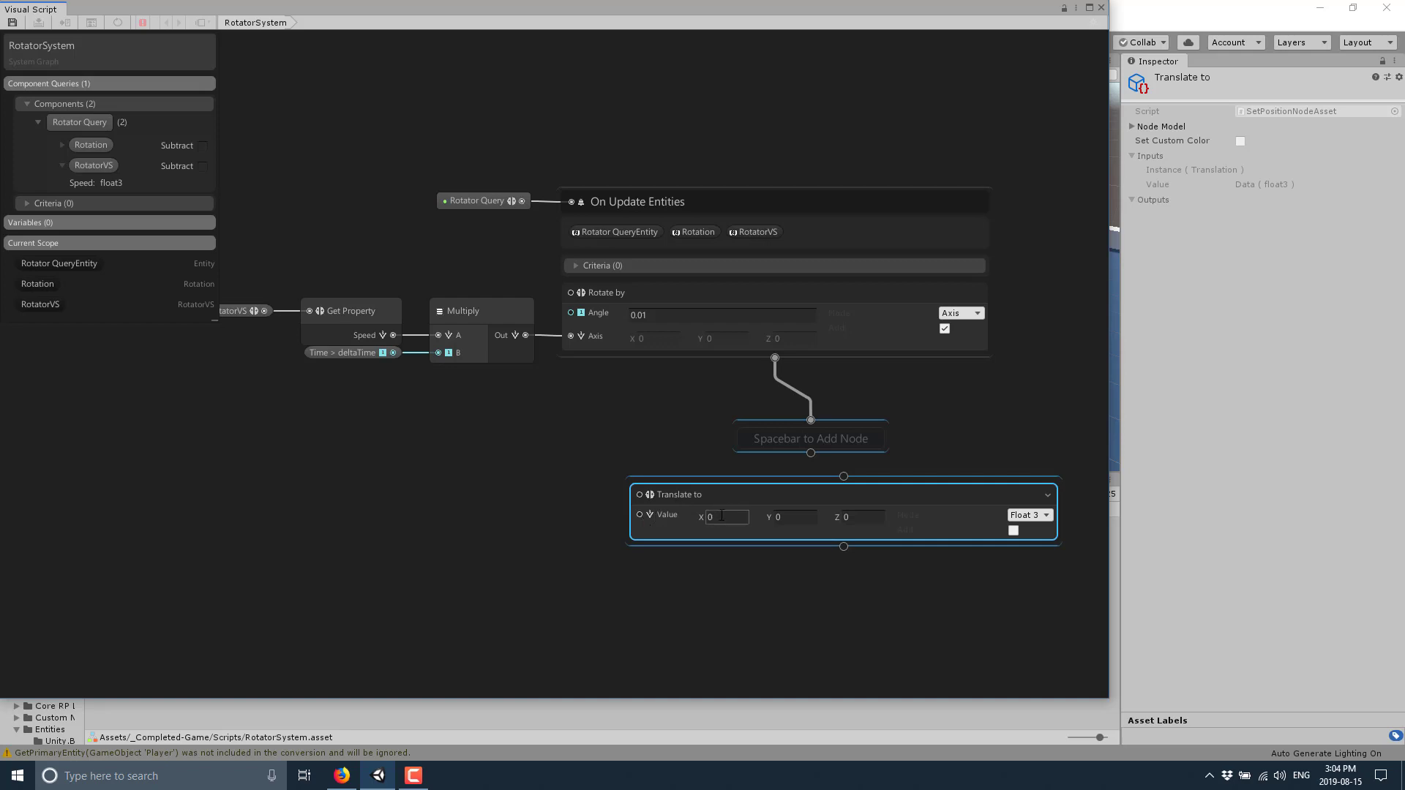
type("1")
key("Tab")
key("Tab")
type("1")
left_click(881, 642)
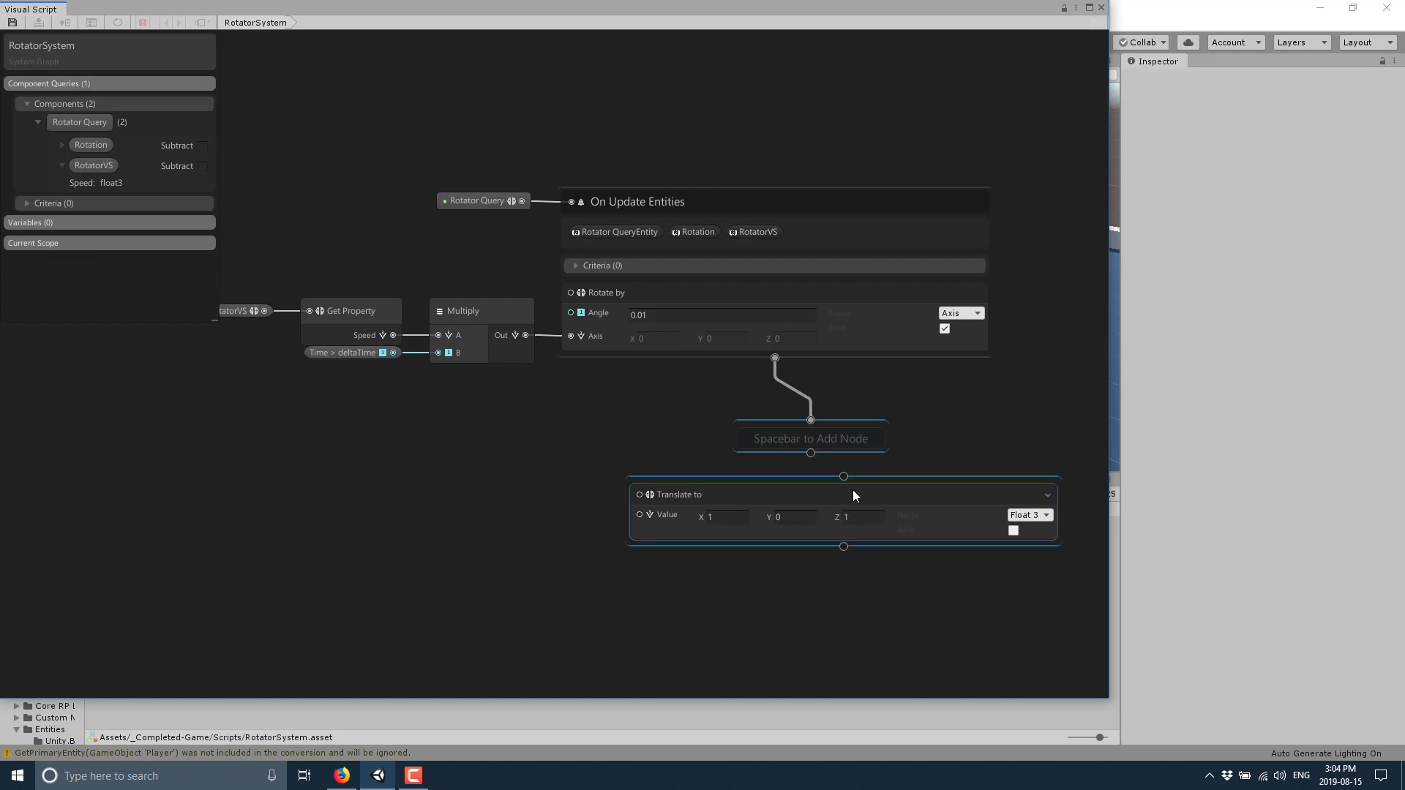
Snap Translate to into the stack under Rotate by, then close the RotatorSystem graph
left_click_drag(882, 496, 749, 347)
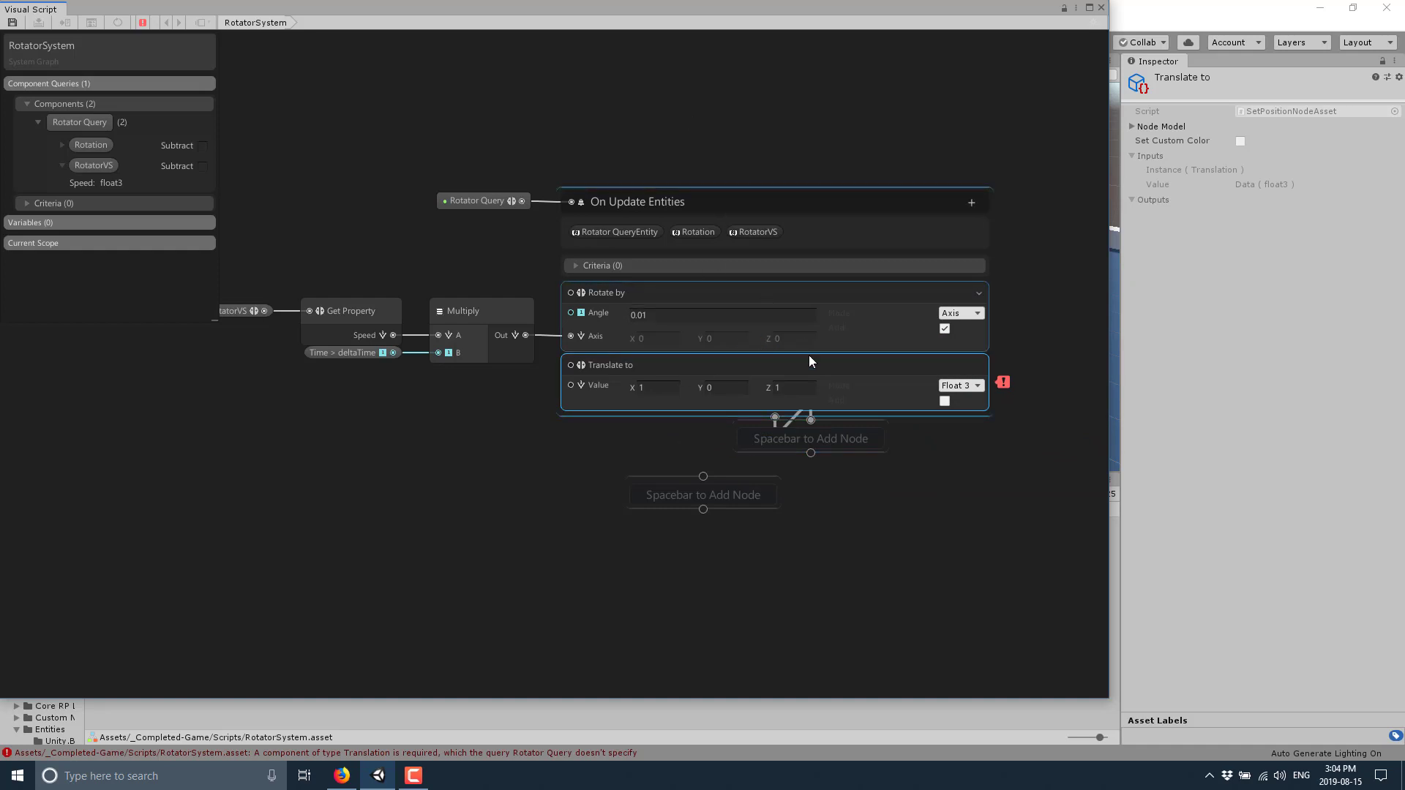
mouse_move(1002, 384)
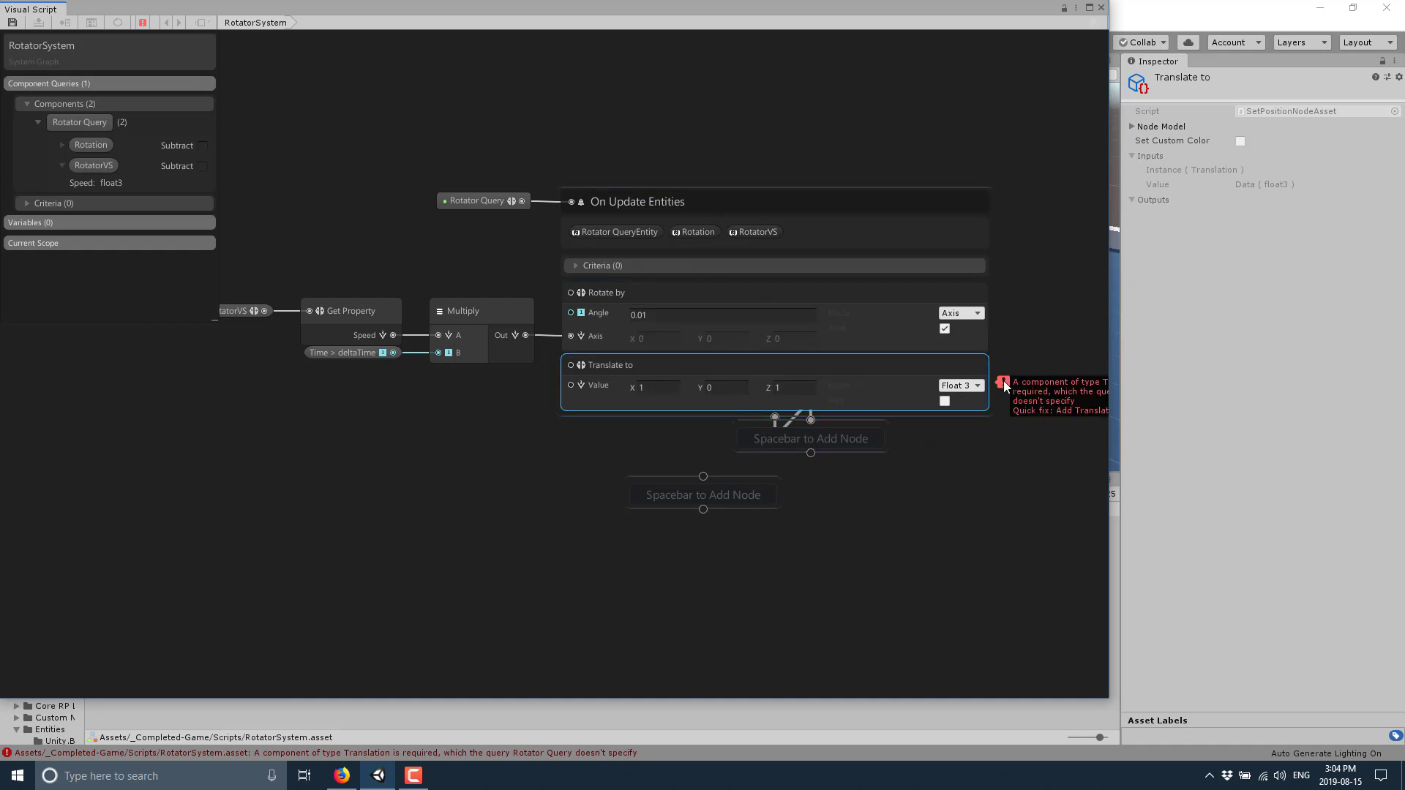
middle_click_drag(1005, 386, 769, 428)
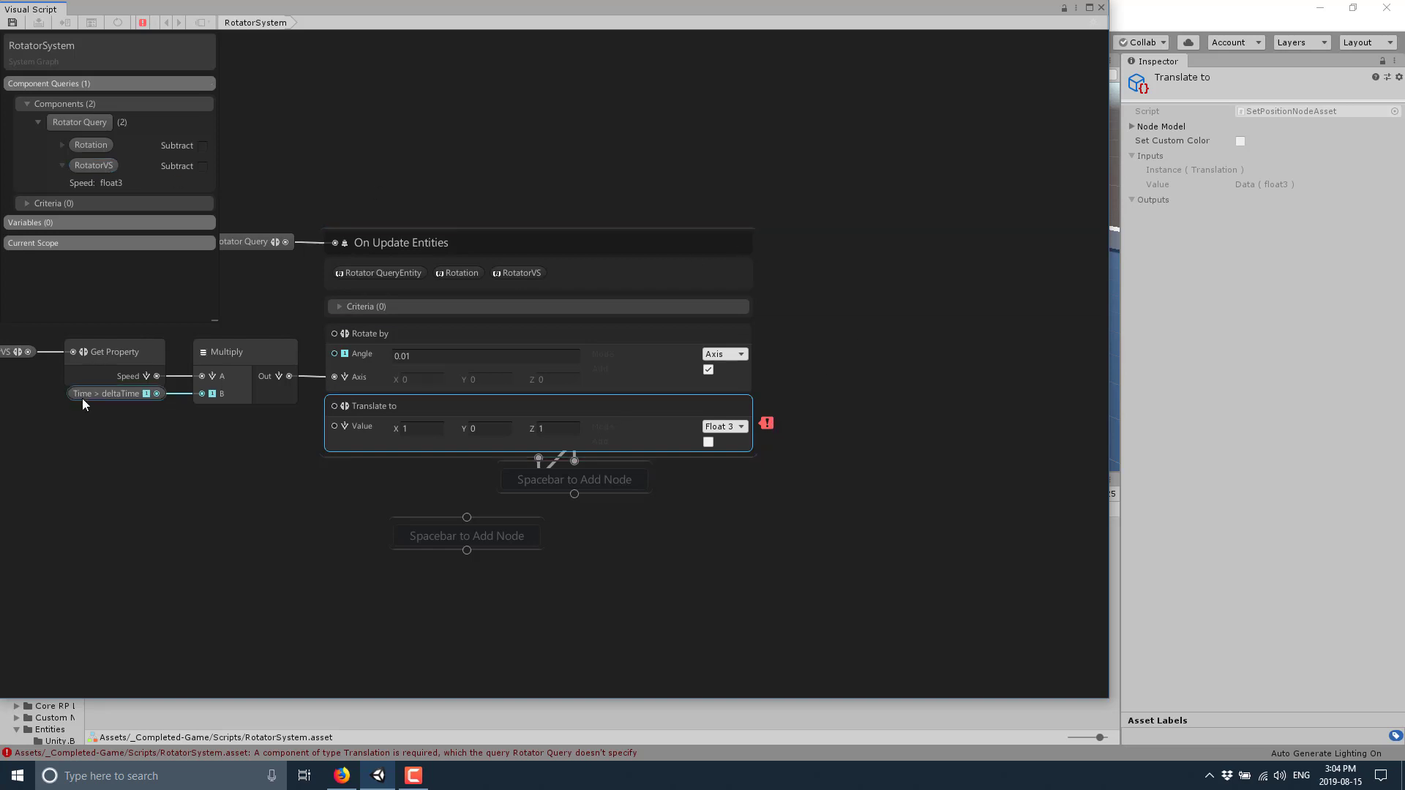
middle_click_drag(82, 398, 312, 409)
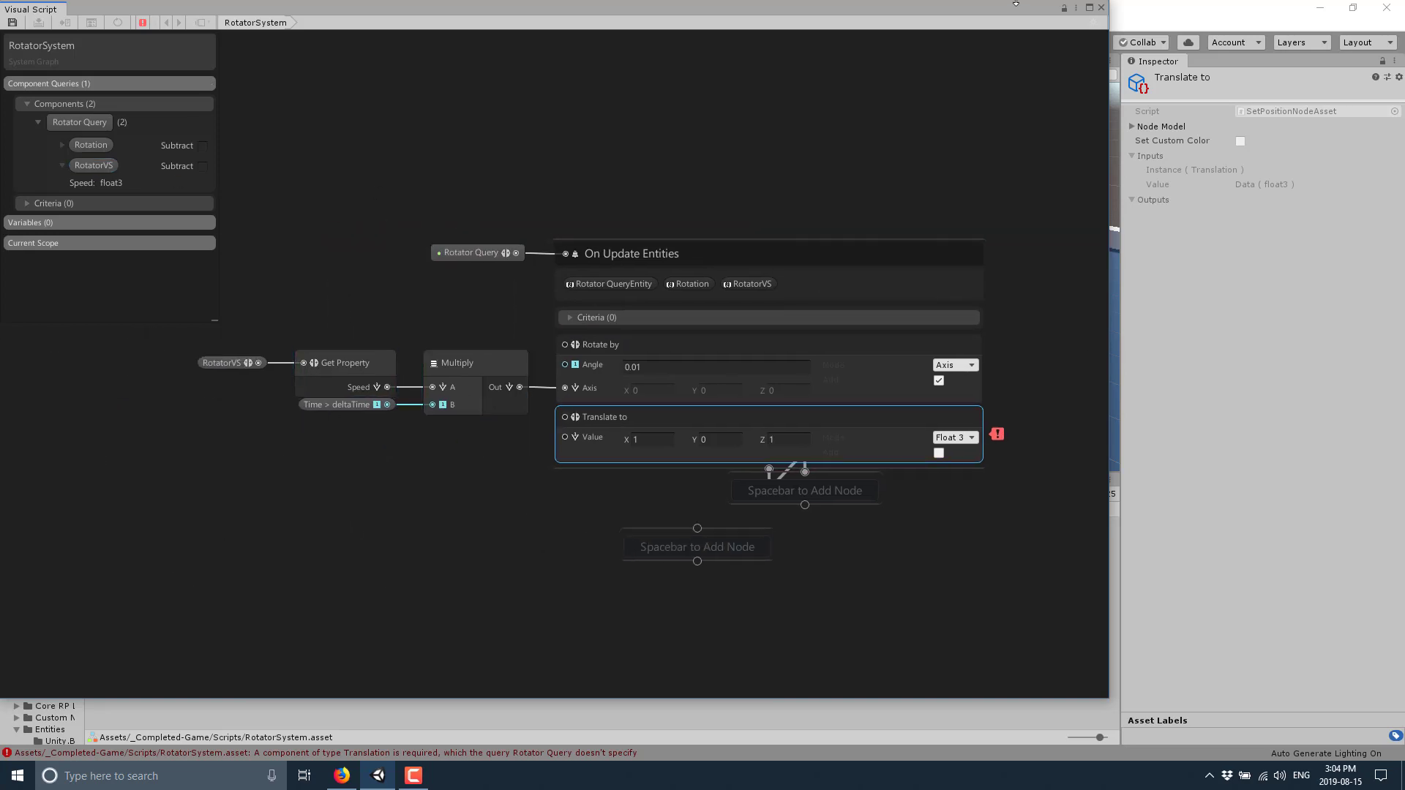
left_click(1101, 7)
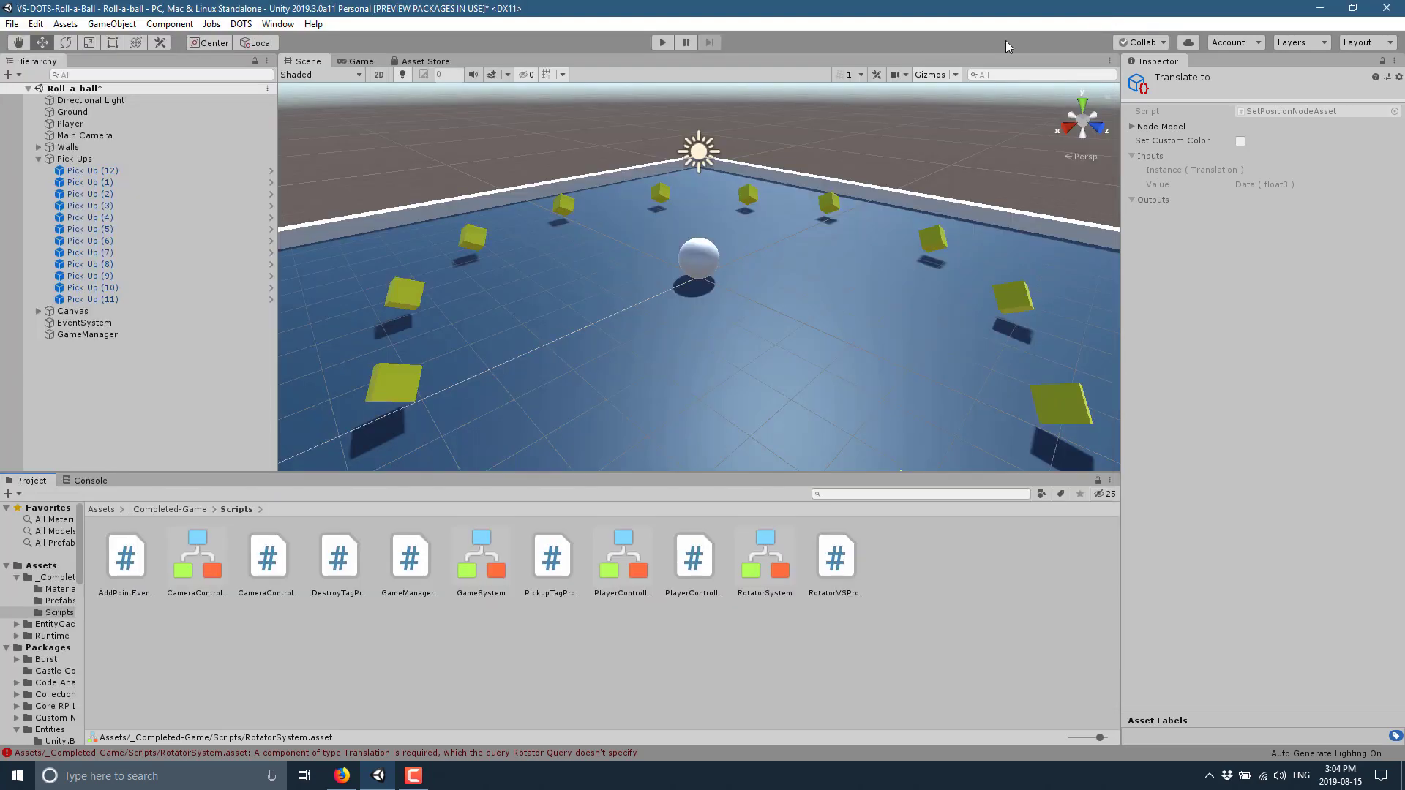
Open the PlayerControllerSystem graph and zoom in on its Get Input nodes
double_click(625, 573)
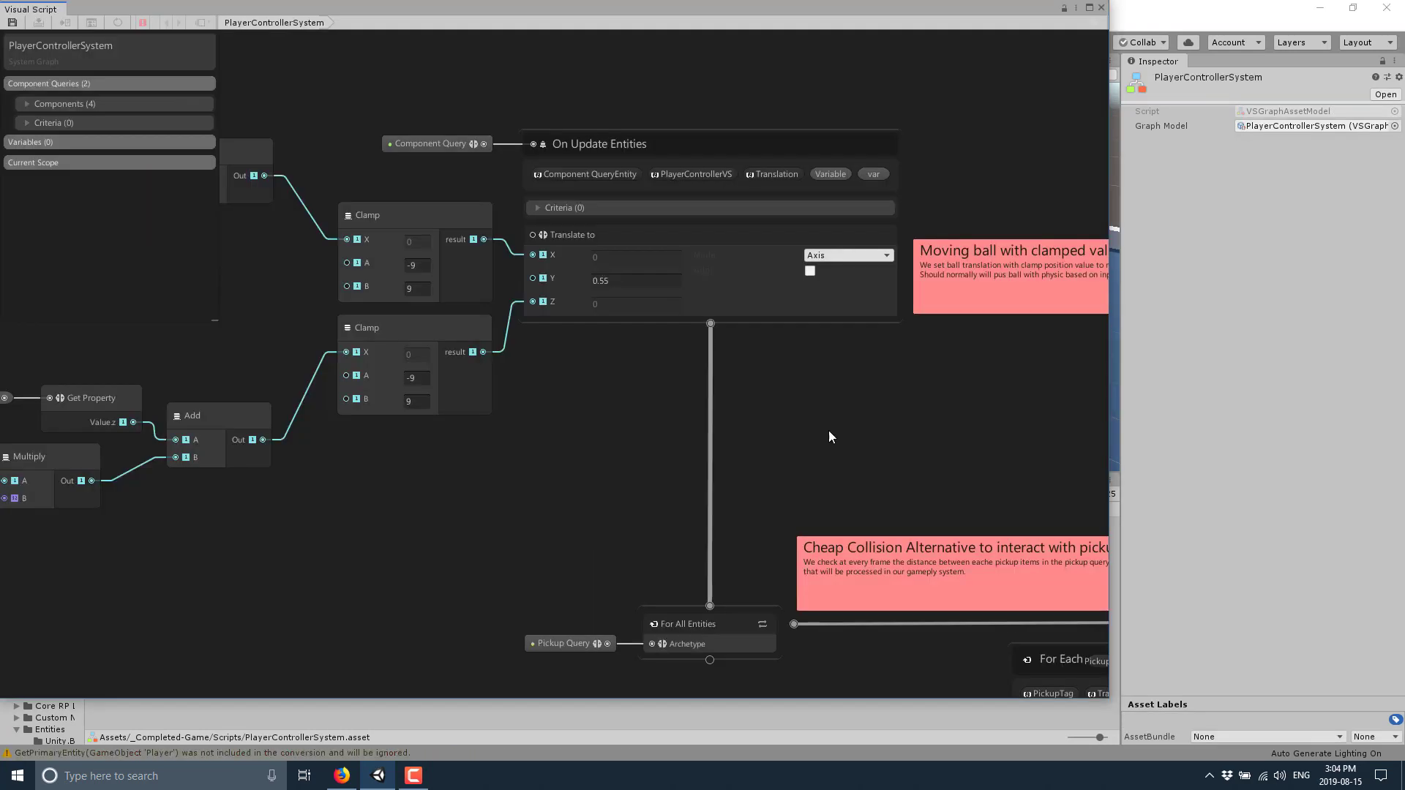
middle_click_drag(828, 437, 552, 526)
scroll(960, 420, "down", 2)
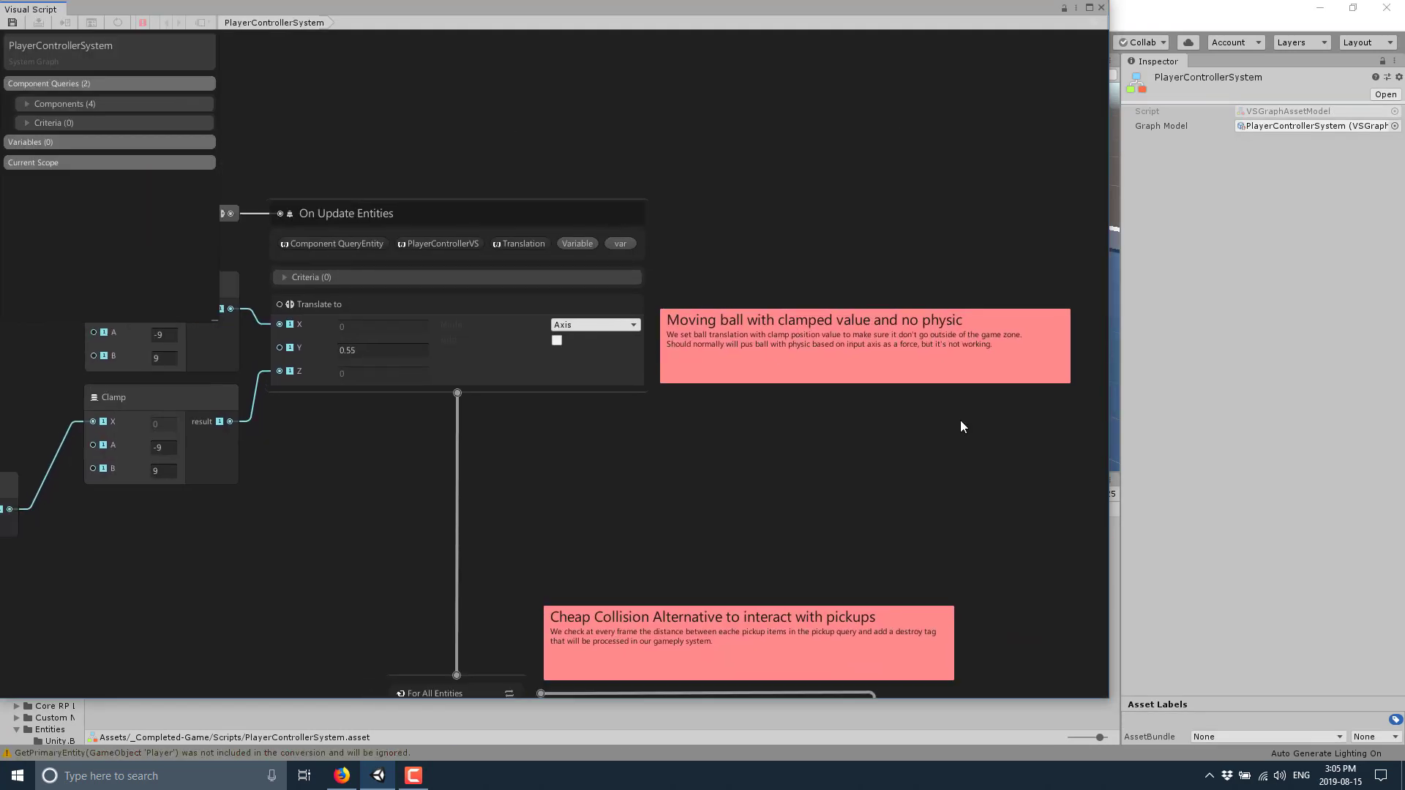
scroll(832, 494, "down", 2)
scroll(705, 513, "down", 2)
scroll(578, 555, "up", 2)
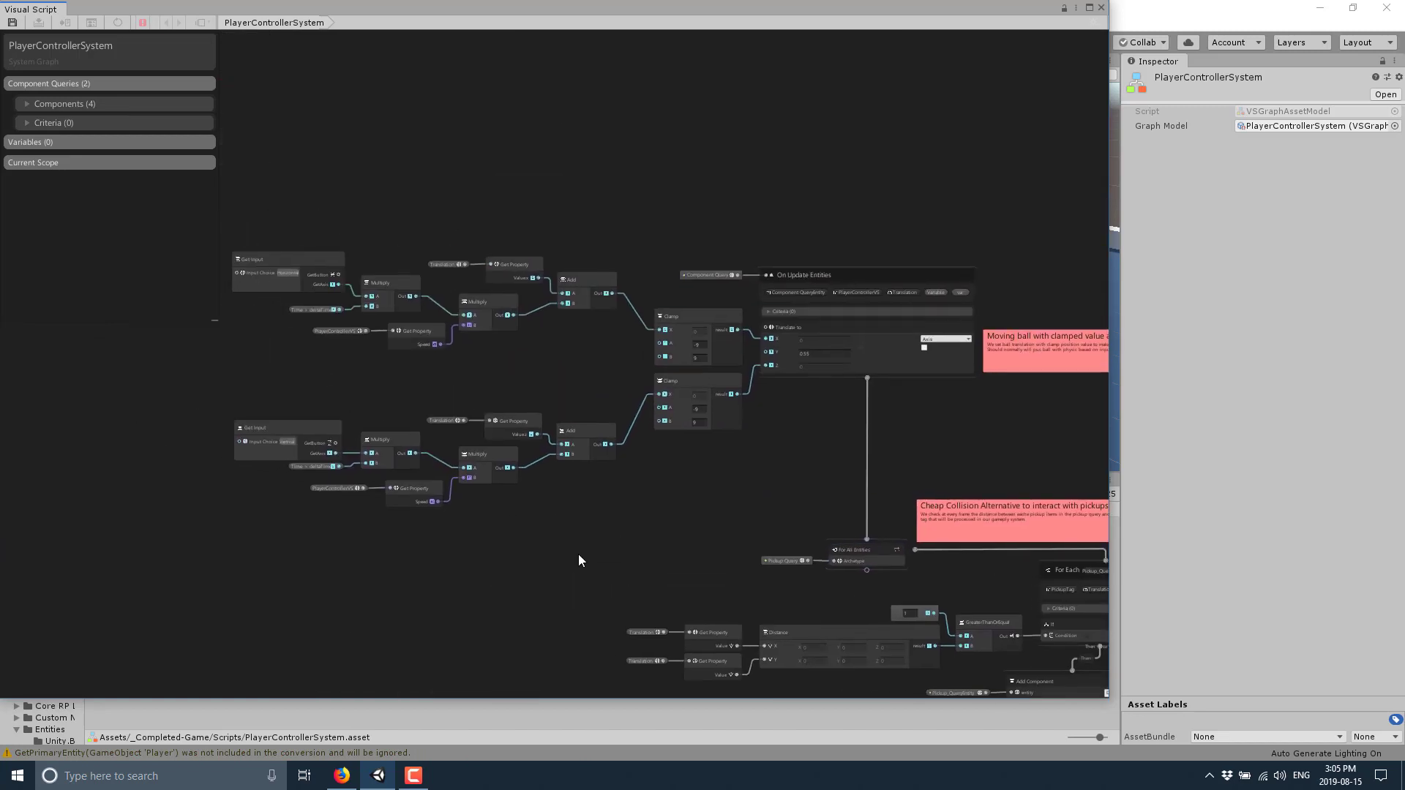
scroll(578, 554, "up", 3)
mouse_move(578, 555)
middle_mouse_down()
mouse_move(968, 525)
mouse_move(656, 610)
middle_mouse_up()
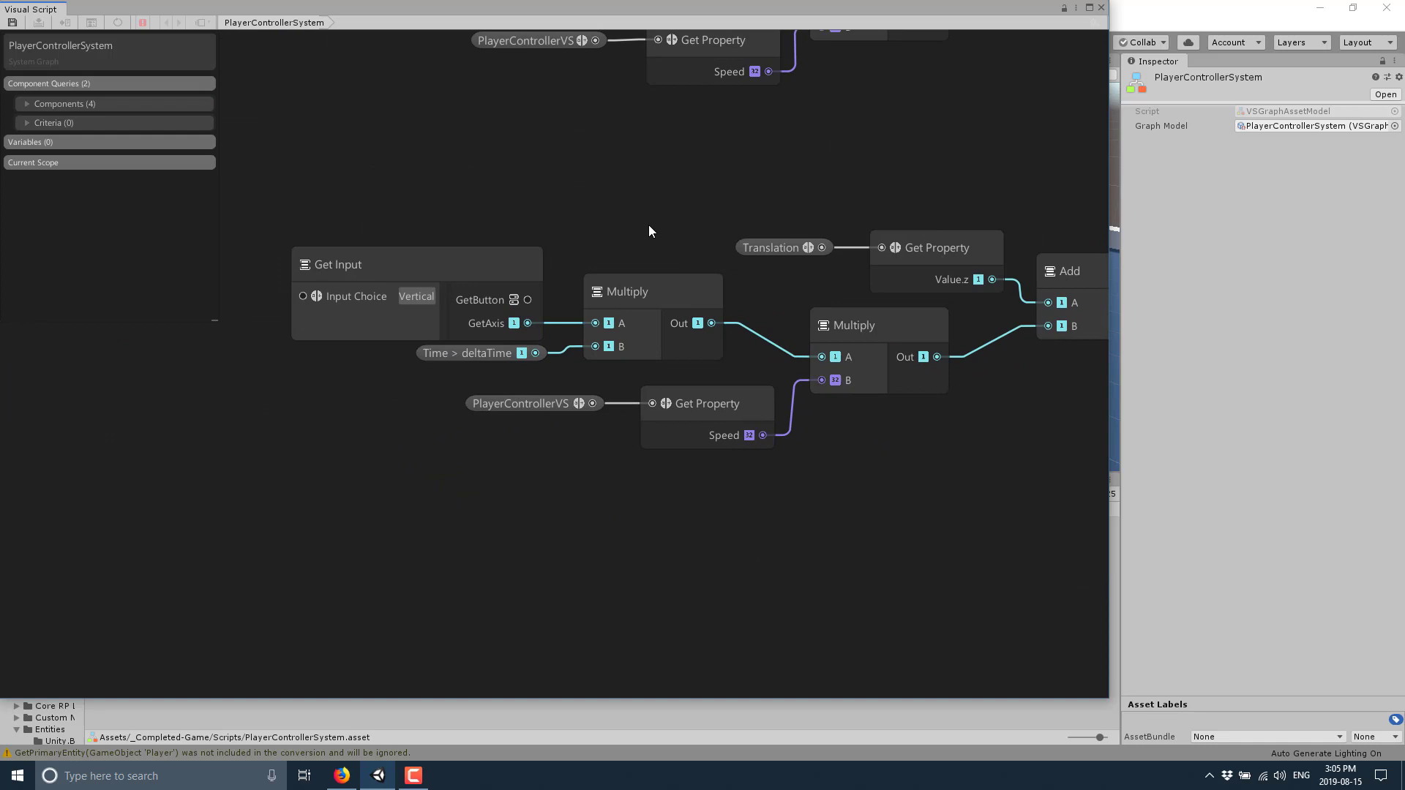
middle_click_drag(648, 226, 617, 263)
Trace the Add and Clamp (±9) chains into the Translate to node's X and Z
left_click(480, 336)
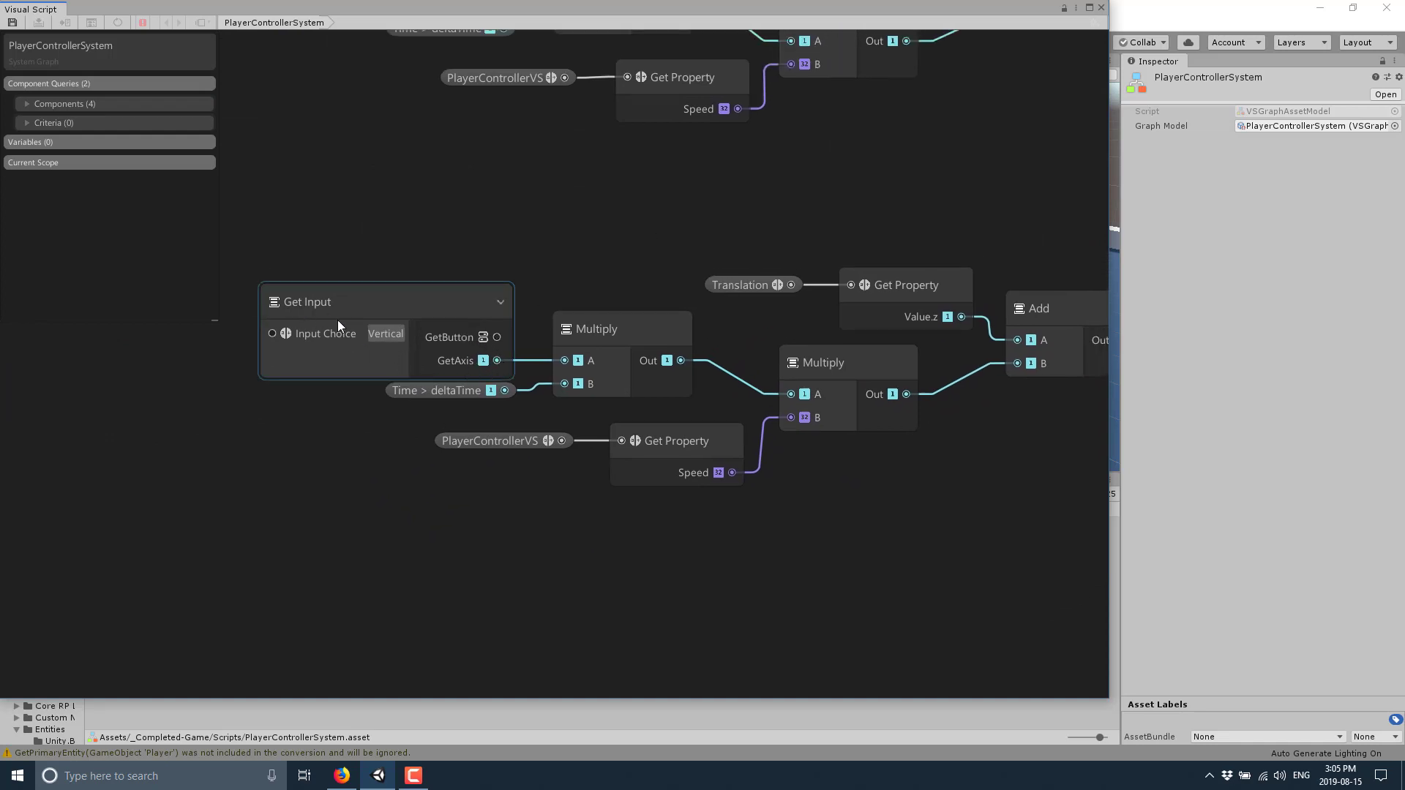
middle_click_drag(514, 369, 285, 528)
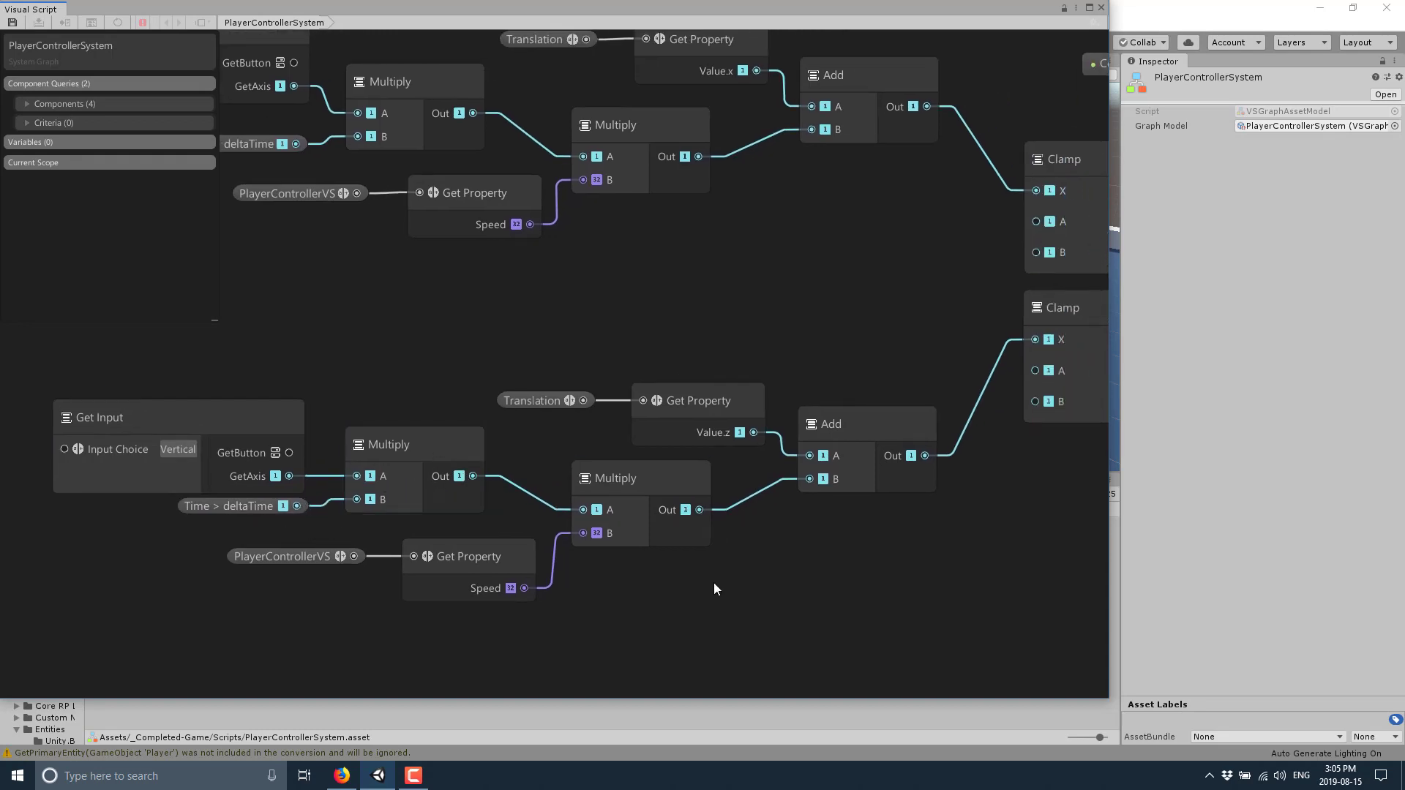
middle_click_drag(713, 583, 608, 582)
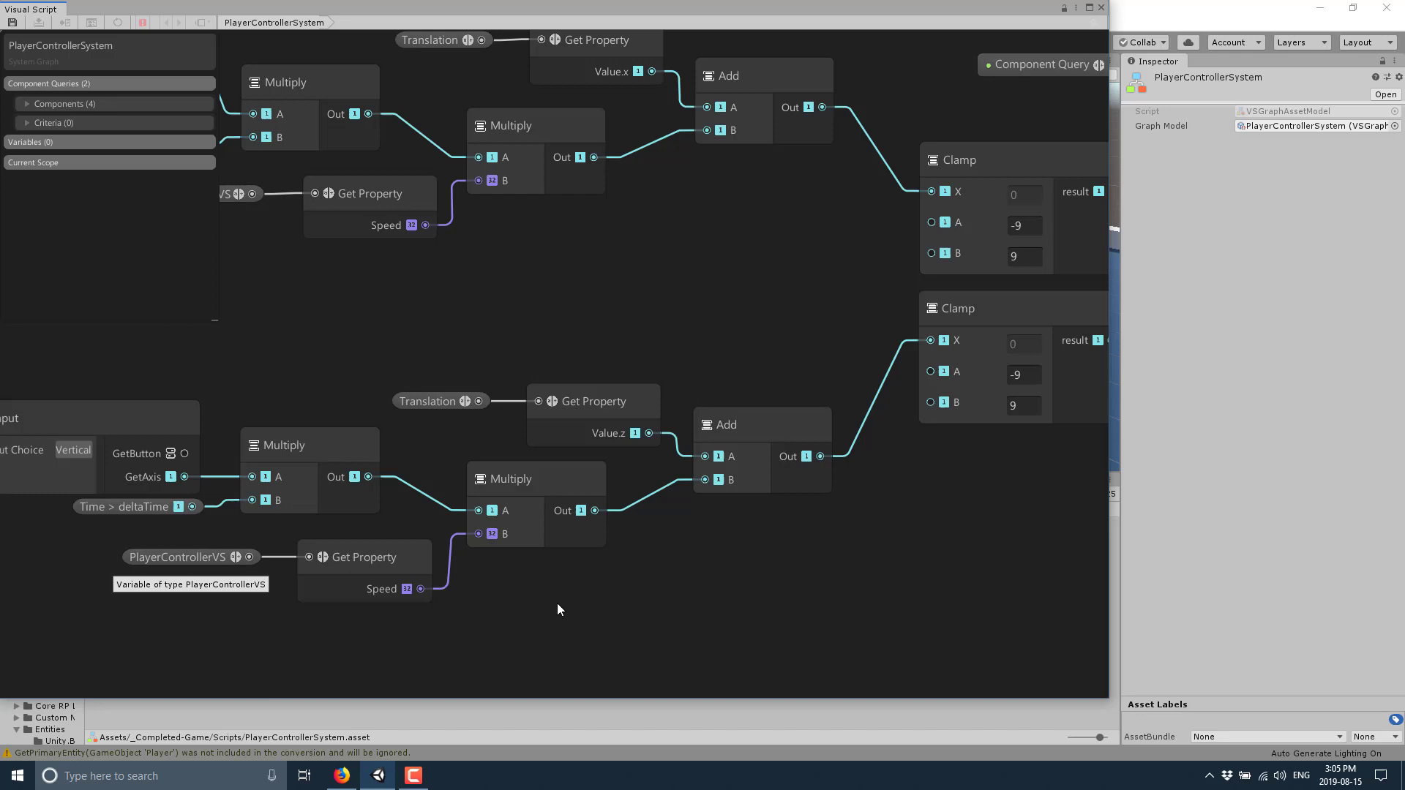
middle_click_drag(583, 593, 516, 595)
middle_click_drag(614, 628, 506, 637)
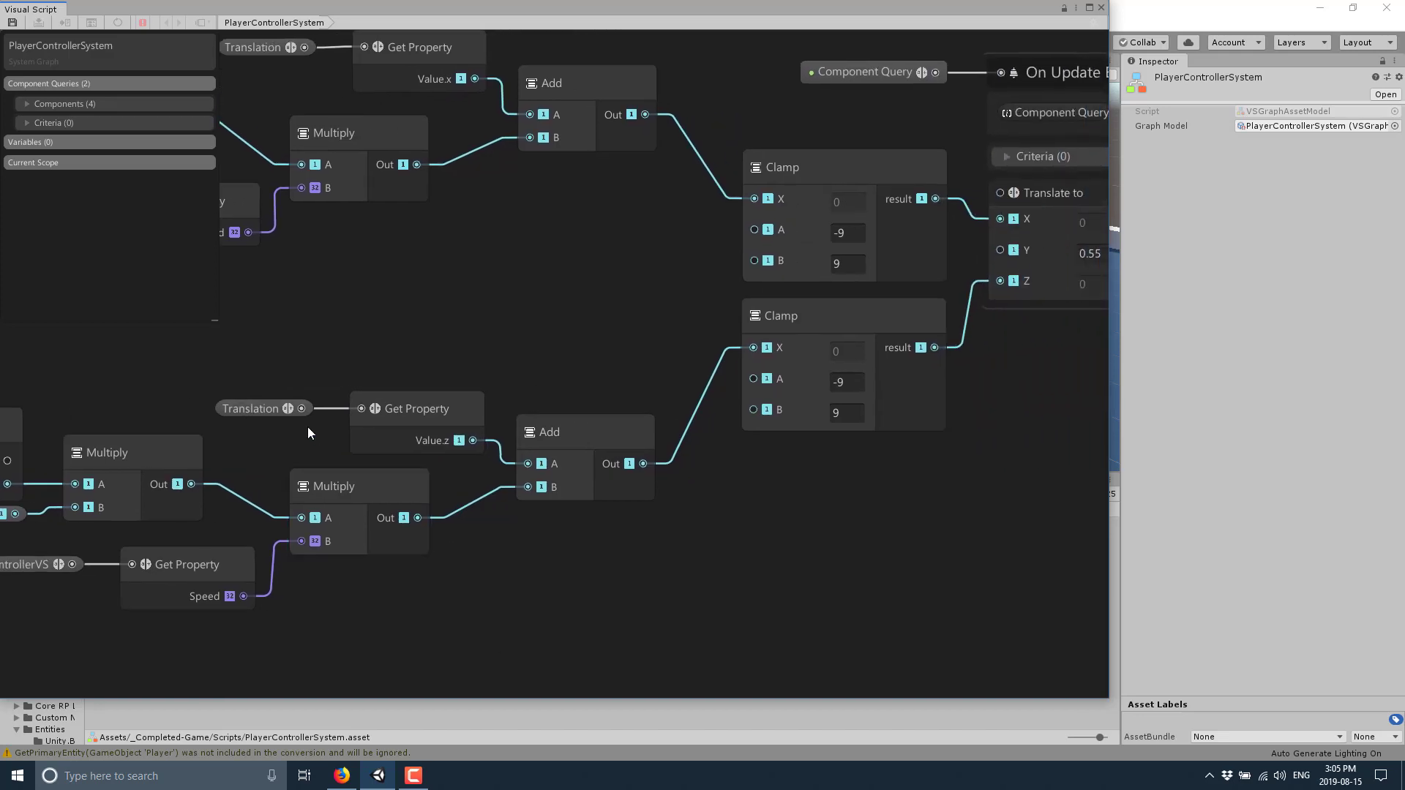
middle_click_drag(601, 544, 561, 551)
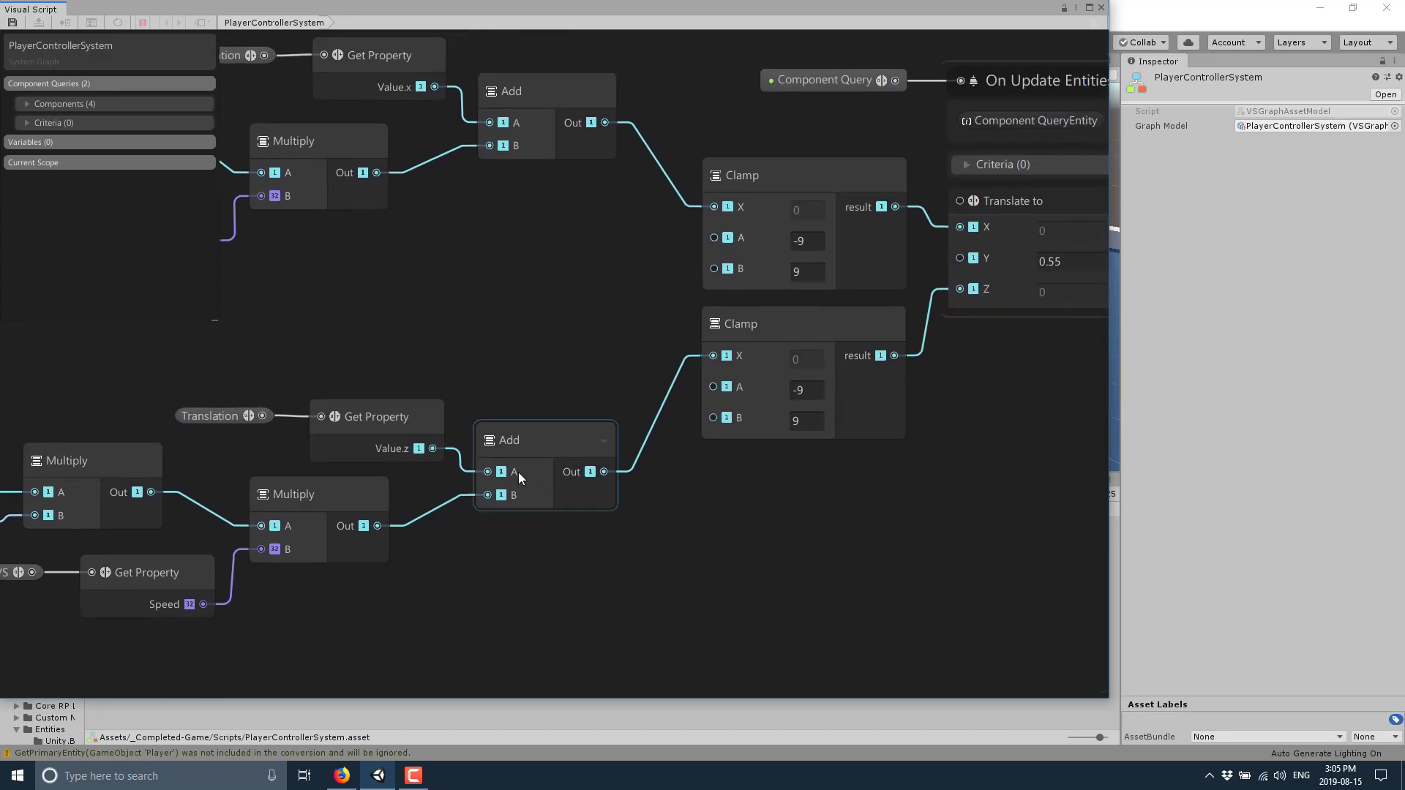
middle_click_drag(547, 490, 592, 379)
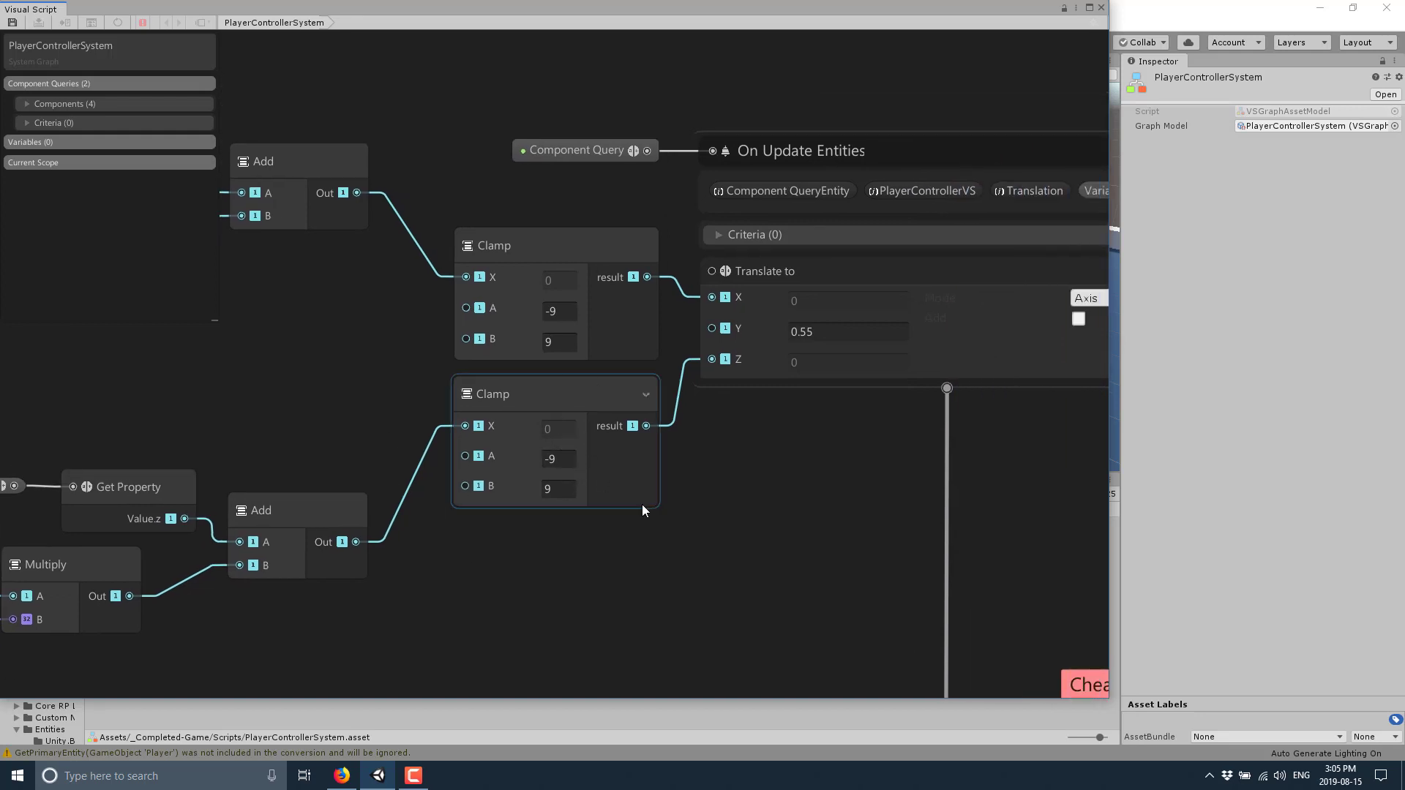
Center the On Update Entities stack and its Translate to node
middle_click_drag(643, 503, 503, 583)
middle_click_drag(611, 537, 544, 530)
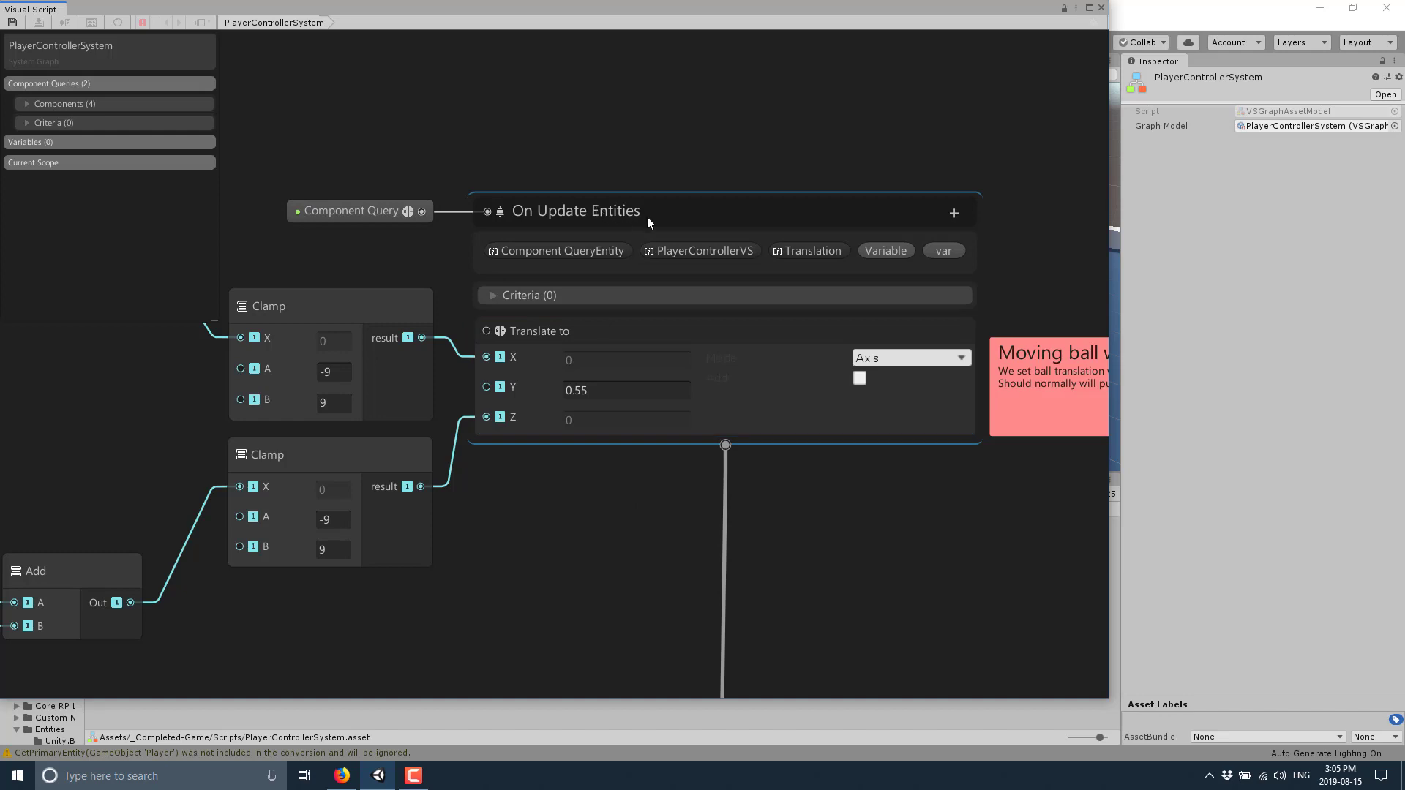
scroll(608, 538, "down", 3)
scroll(783, 435, "down", 3)
scroll(717, 395, "down", 3)
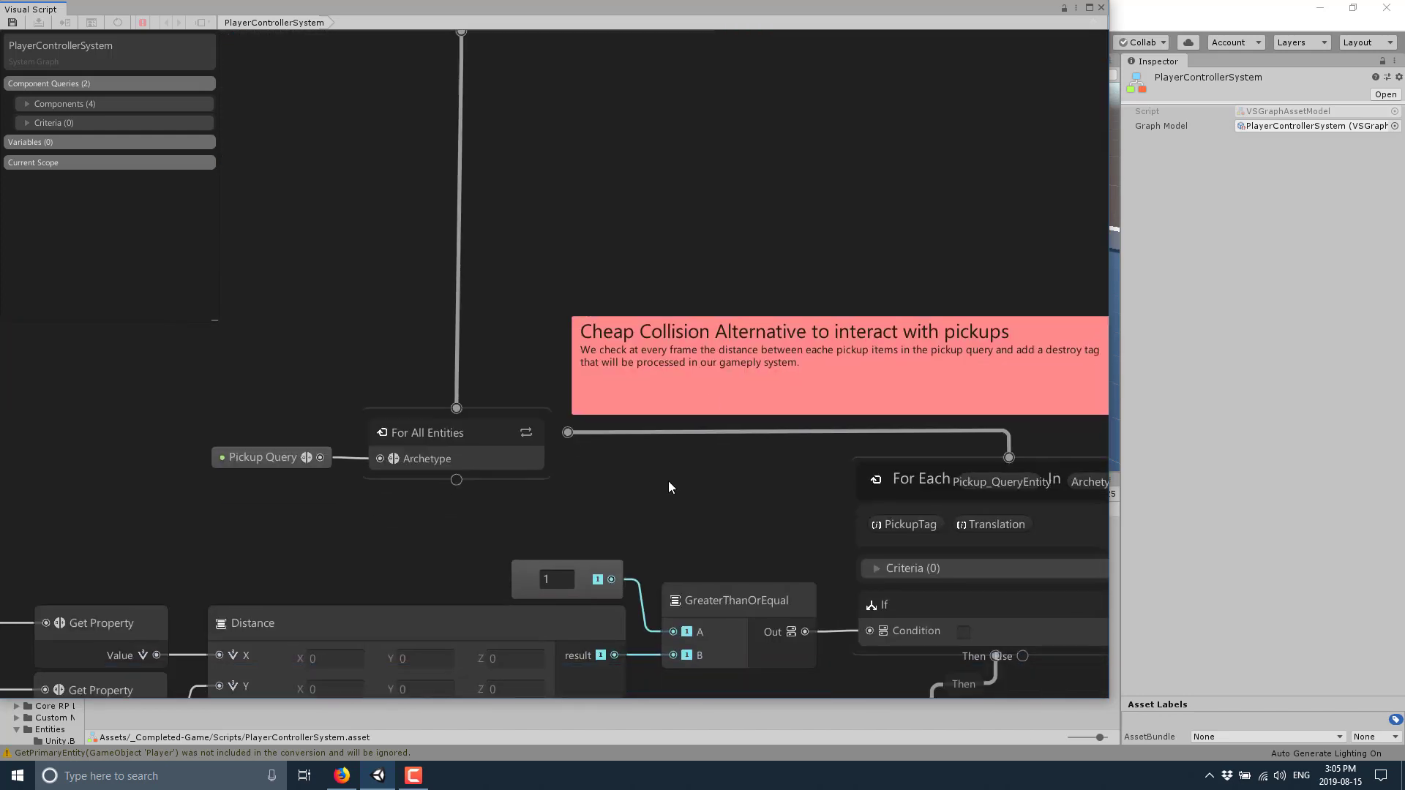
scroll(717, 376, "right", 3)
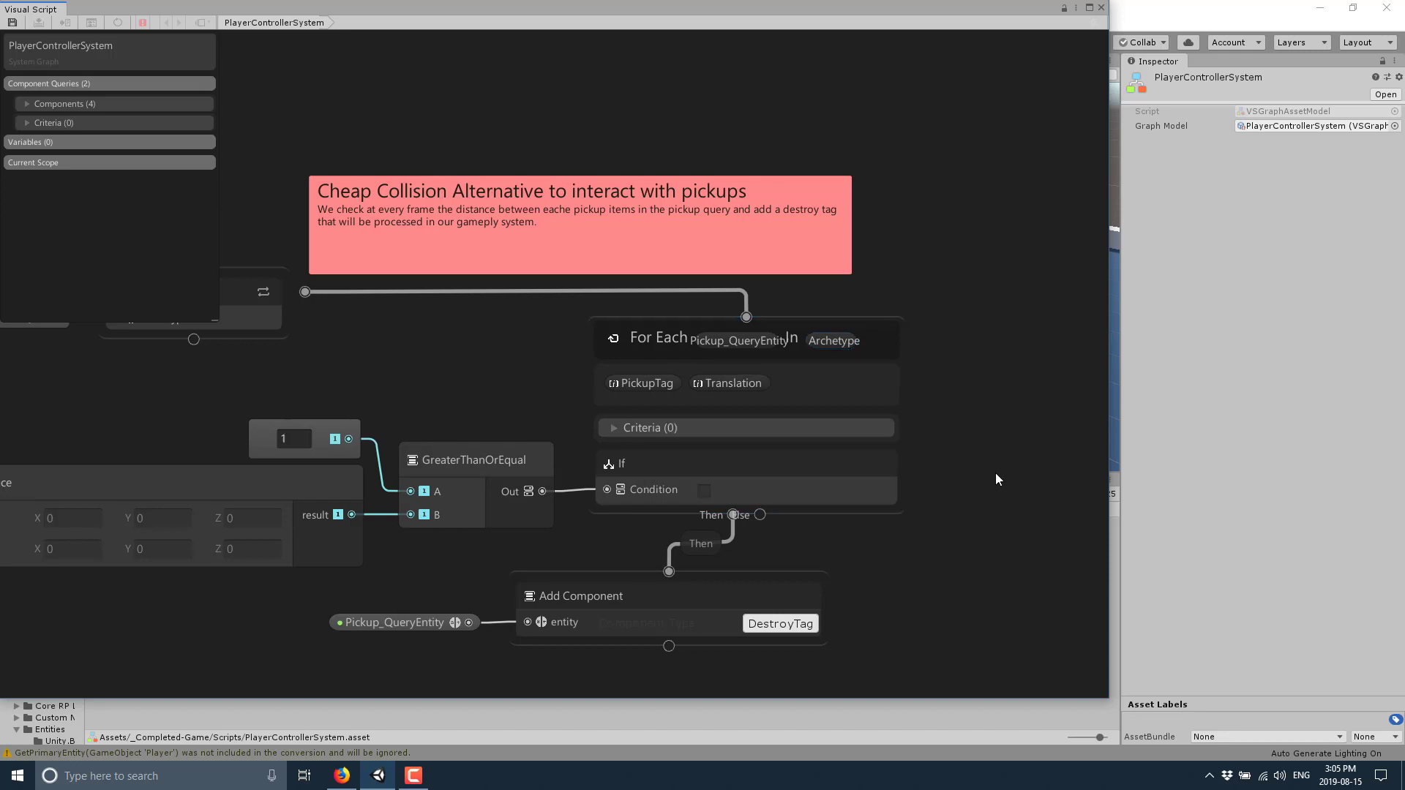
Pan to the pickup logic: the Distance check and Add Component DestroyTag nodes
middle_click_drag(632, 432, 651, 342)
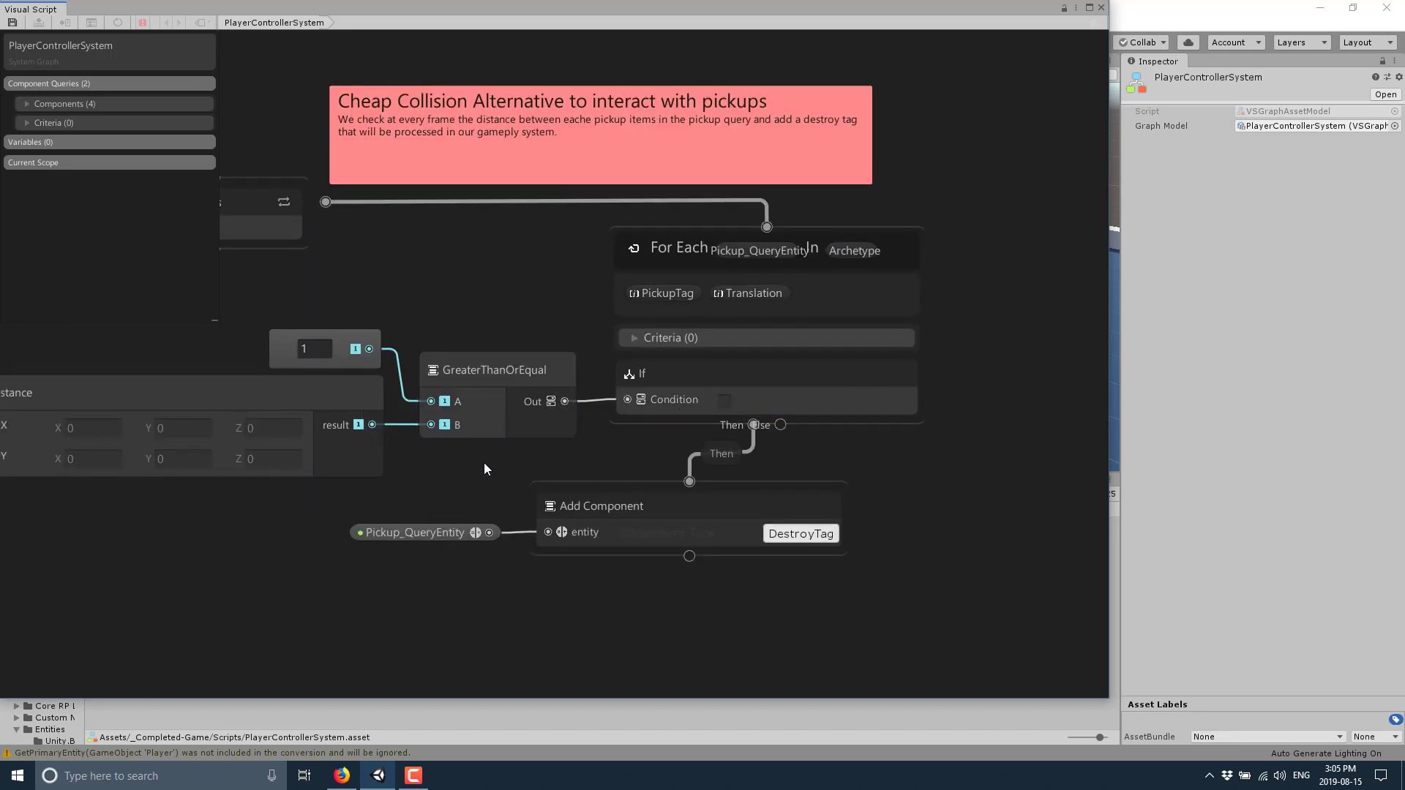
middle_click_drag(484, 462, 629, 441)
middle_click_drag(216, 555, 424, 525)
middle_click_drag(342, 547, 187, 528)
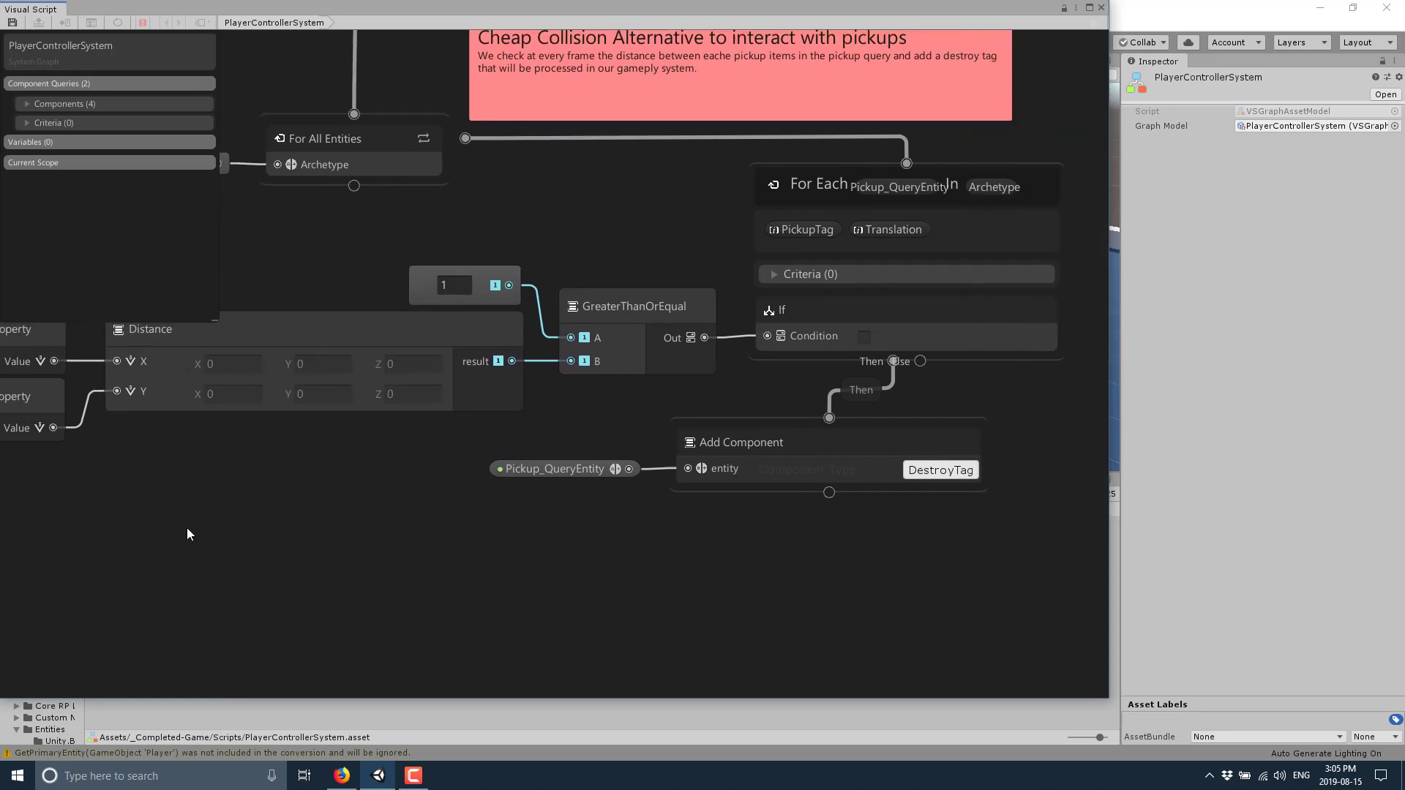
middle_click_drag(774, 370, 530, 335)
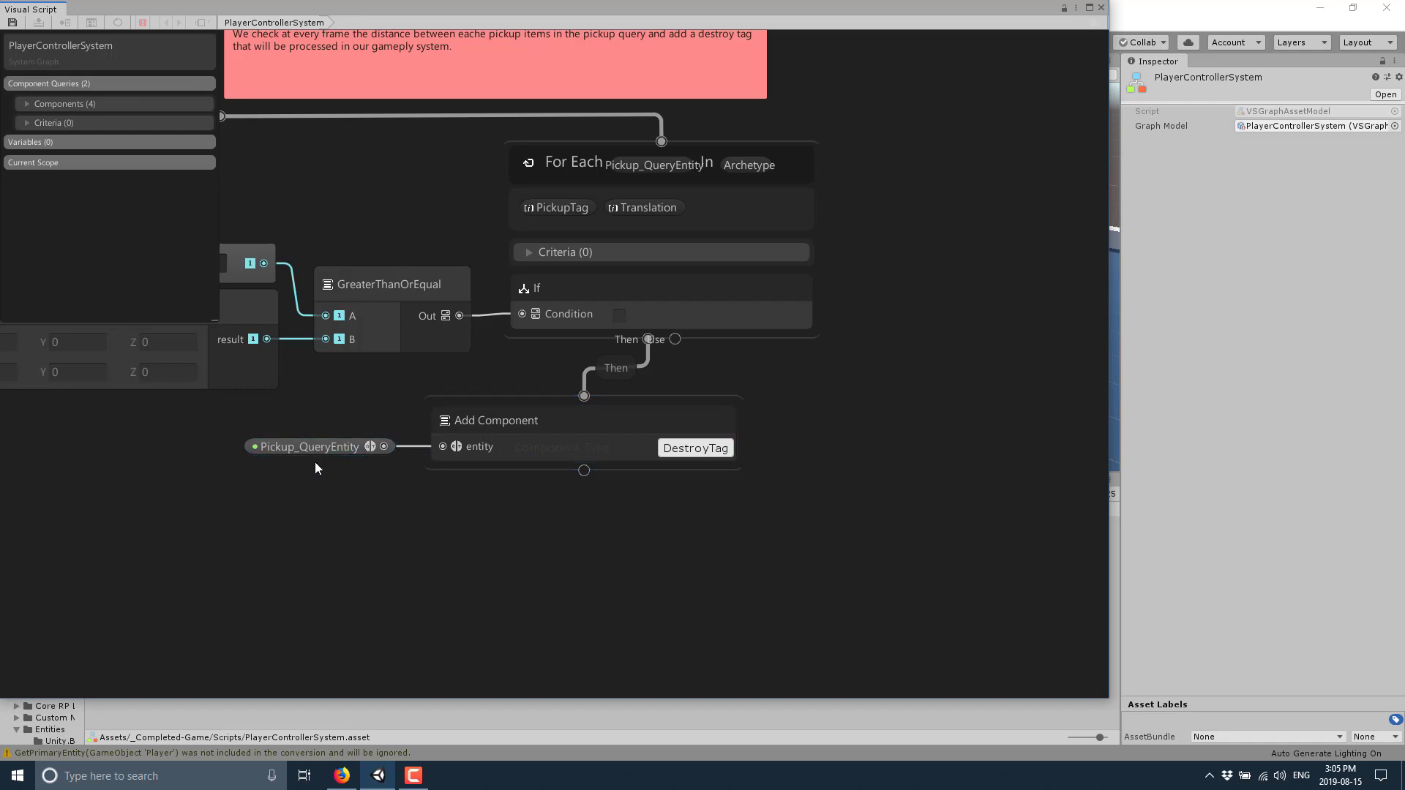
Zoom out to frame the whole graph and float its window over the Scene view
scroll(981, 551, "down", 2)
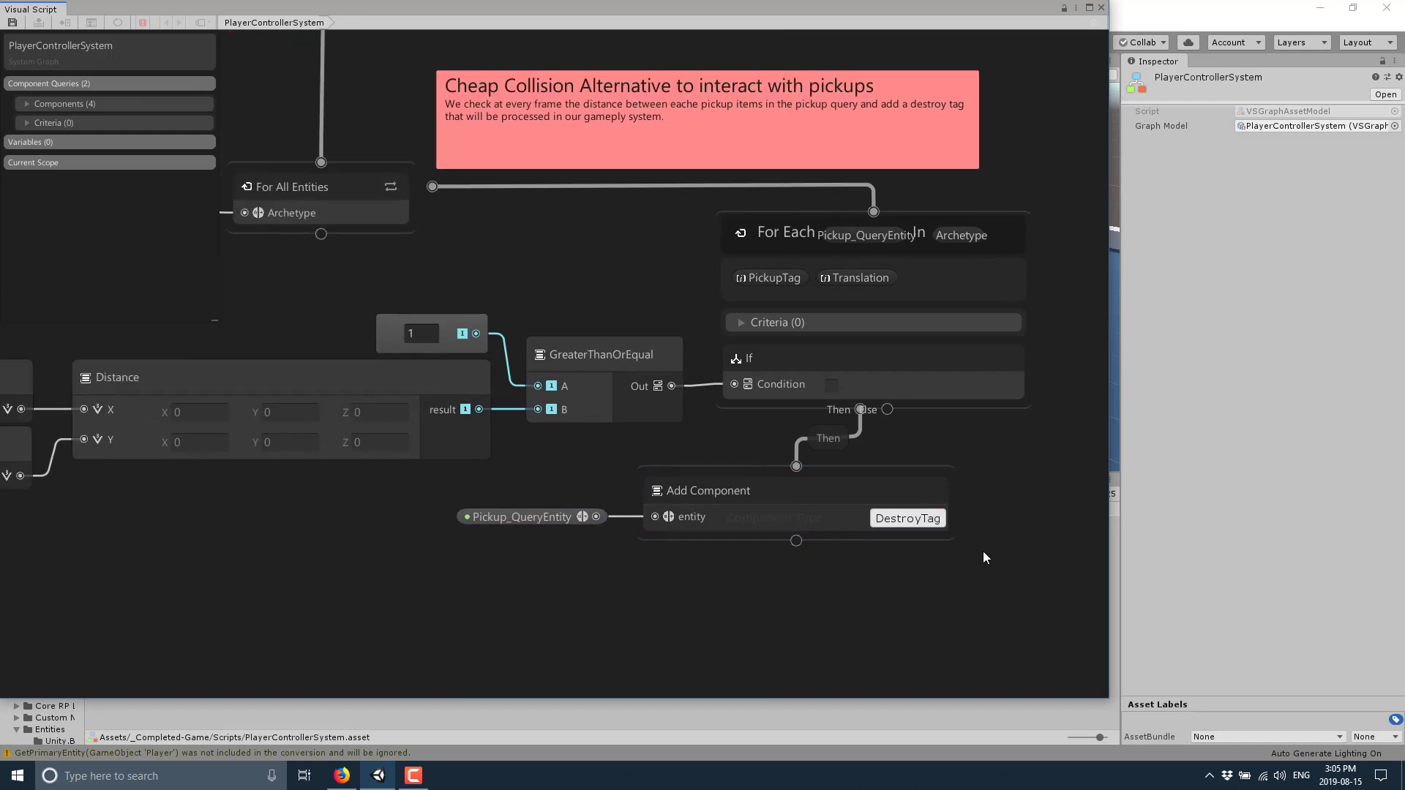
scroll(891, 353, "down", 2)
scroll(872, 355, "down", 1)
scroll(861, 537, "down", 1)
mouse_move(860, 537)
middle_mouse_down()
mouse_move(677, 407)
mouse_move(782, 392)
middle_mouse_up()
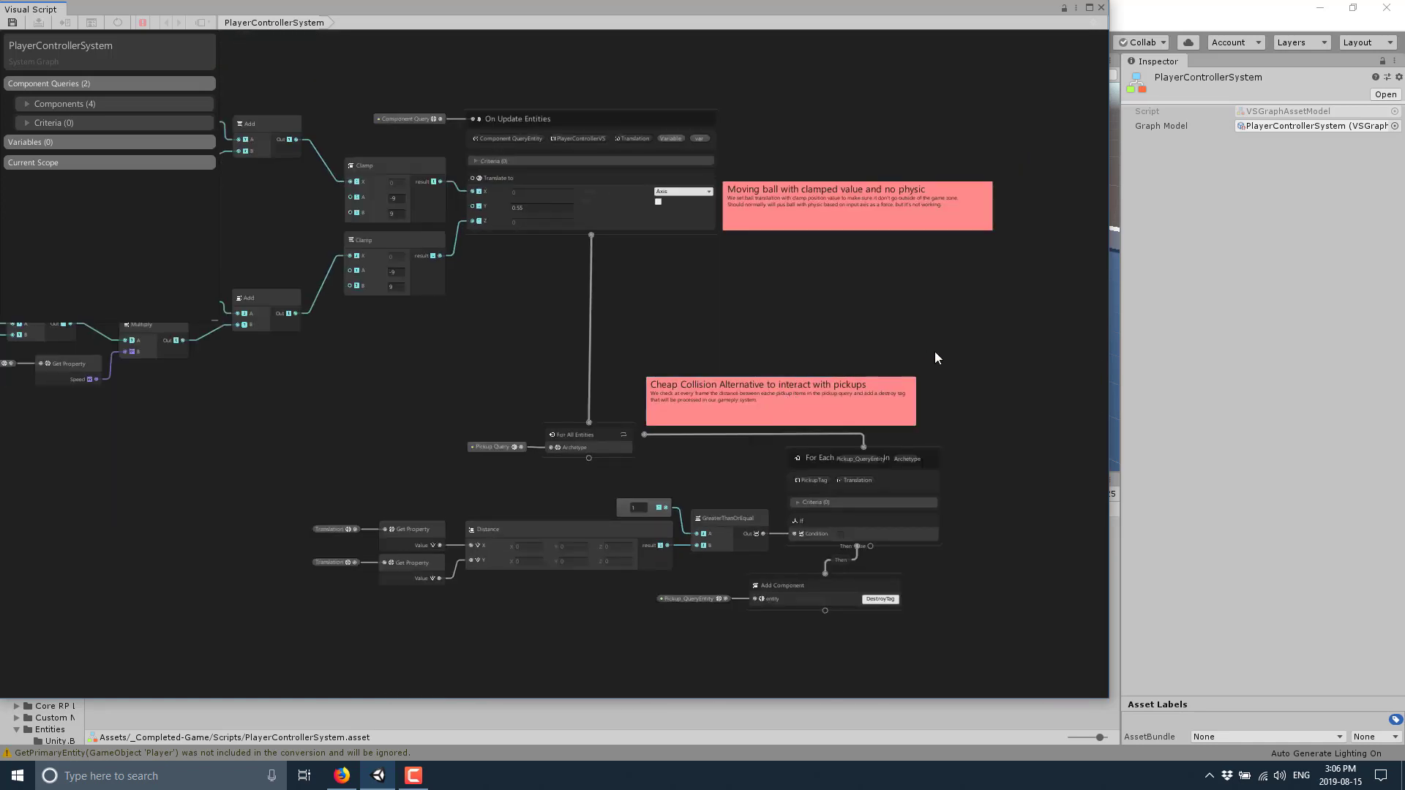
middle_click_drag(934, 352, 933, 238)
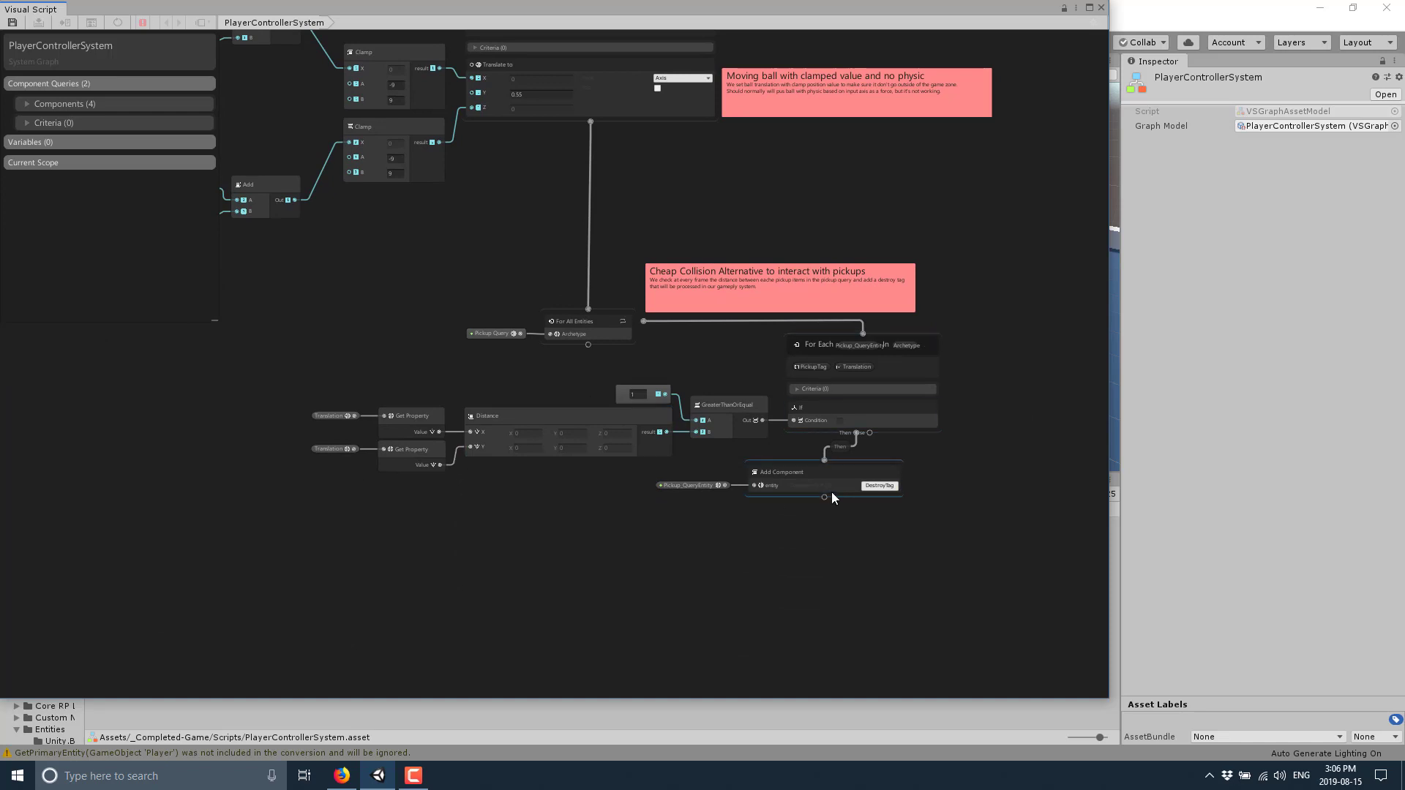
middle_click_drag(863, 581, 879, 655)
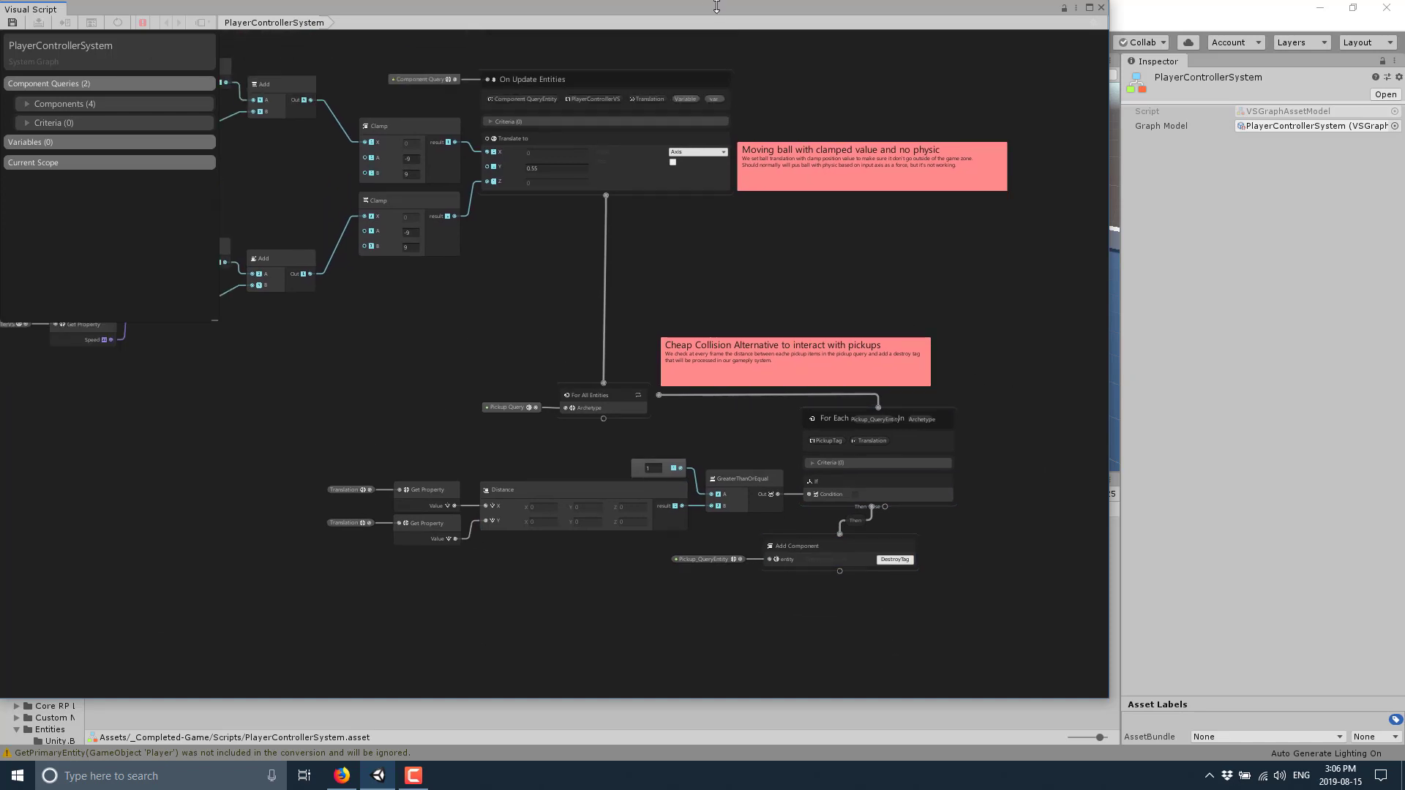
mouse_move(716, 7)
left_mouse_down()
mouse_move(787, 436)
mouse_move(846, 116)
left_mouse_up()
mouse_move(708, 406)
middle_mouse_down()
mouse_move(891, 519)
mouse_move(894, 408)
middle_mouse_up()
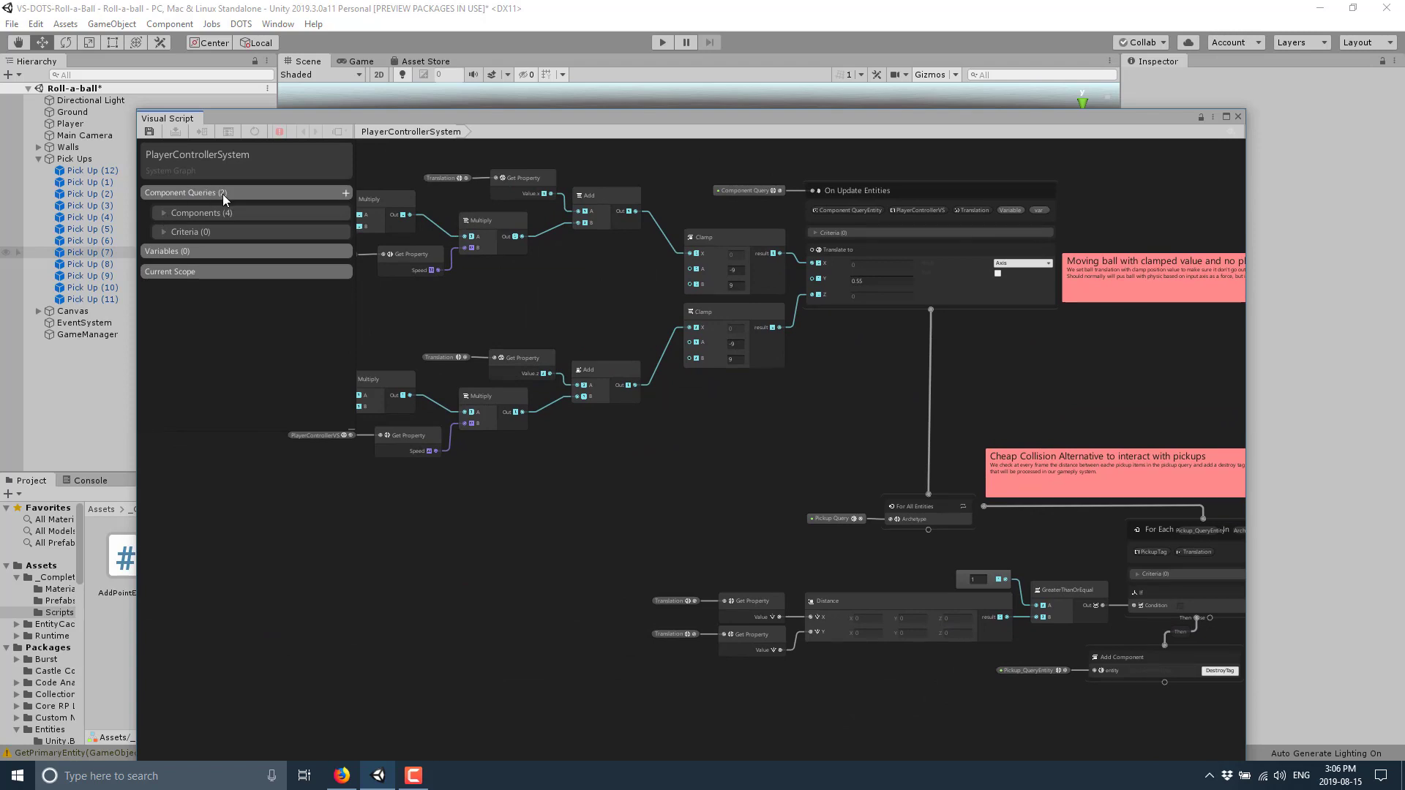
left_click(344, 255)
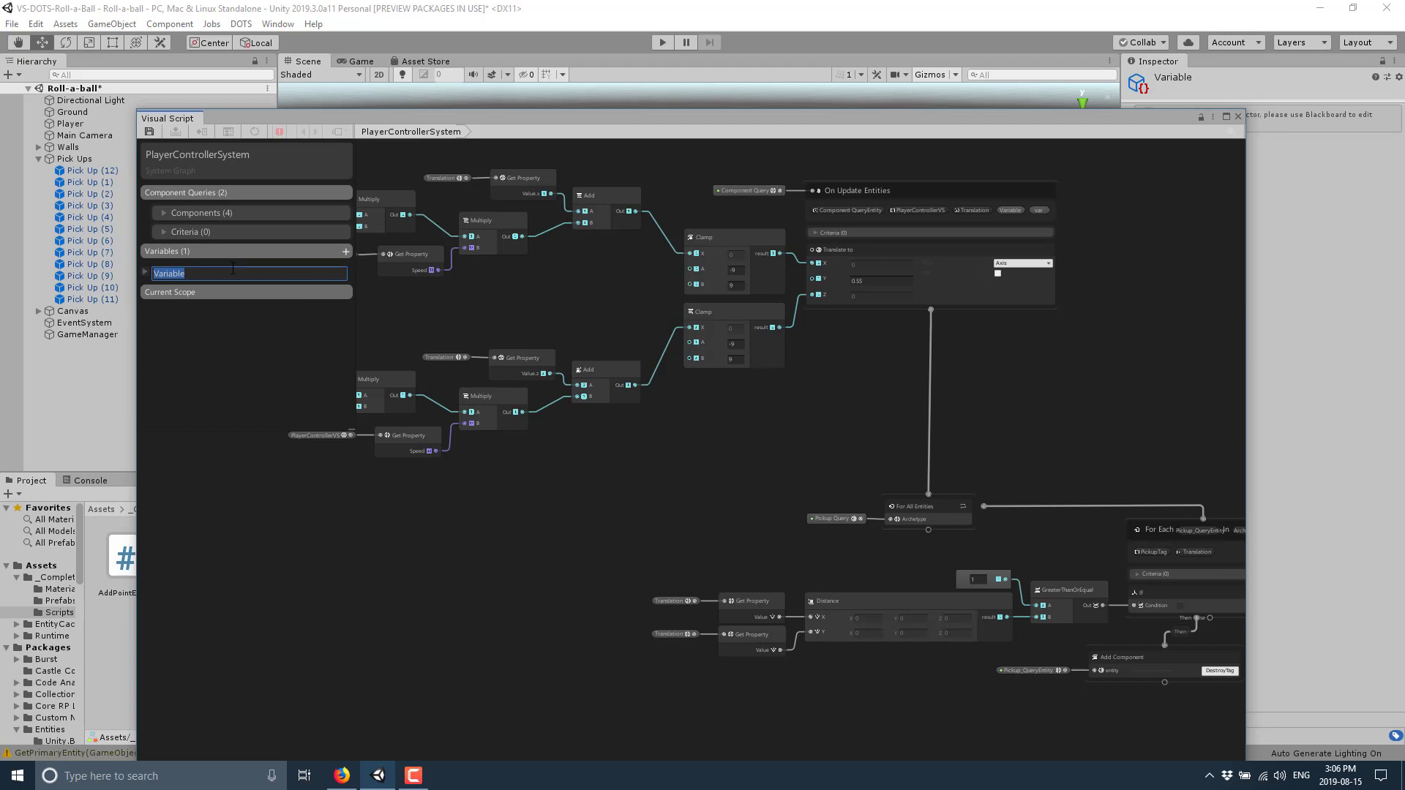
type("Bob Dol")
type("e")
key("Return")
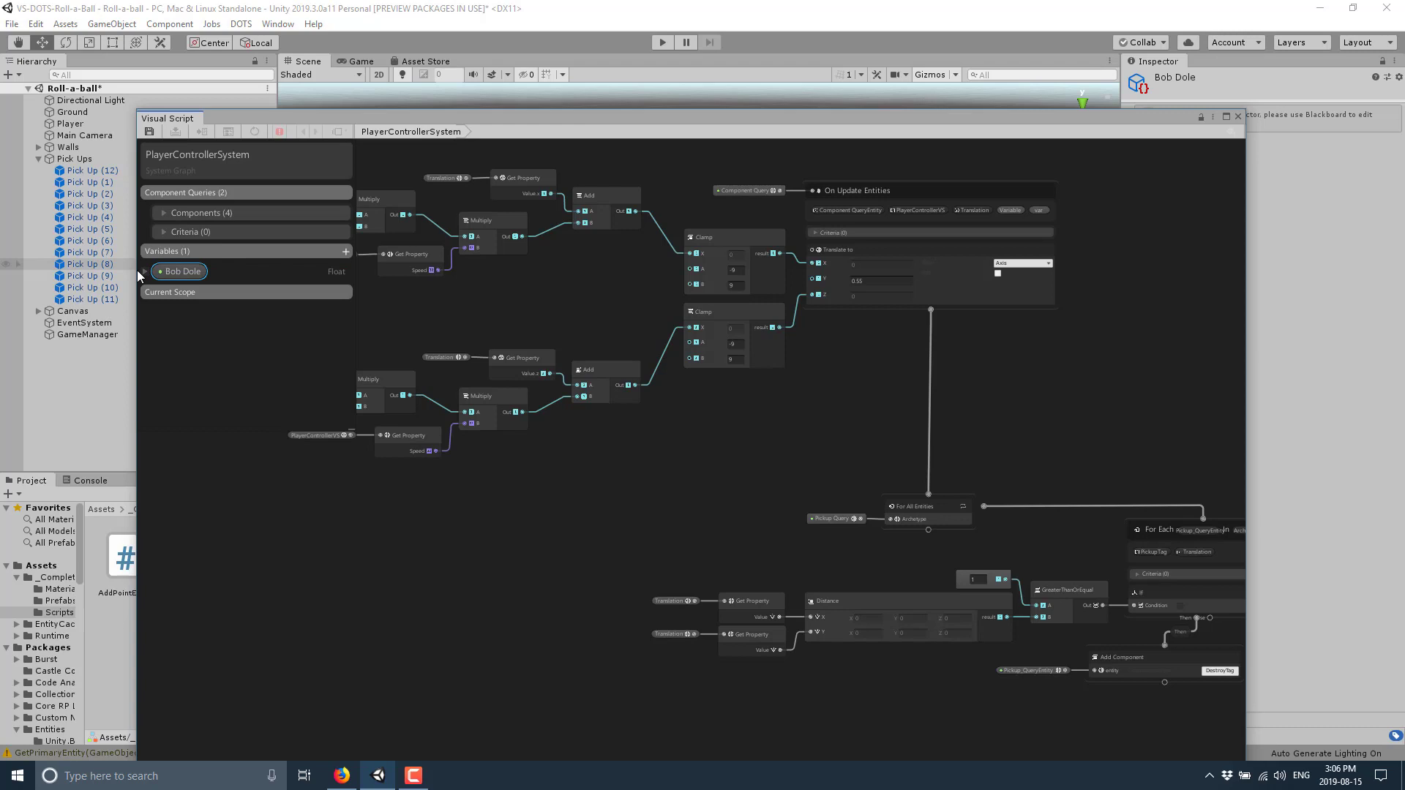
left_click(144, 272)
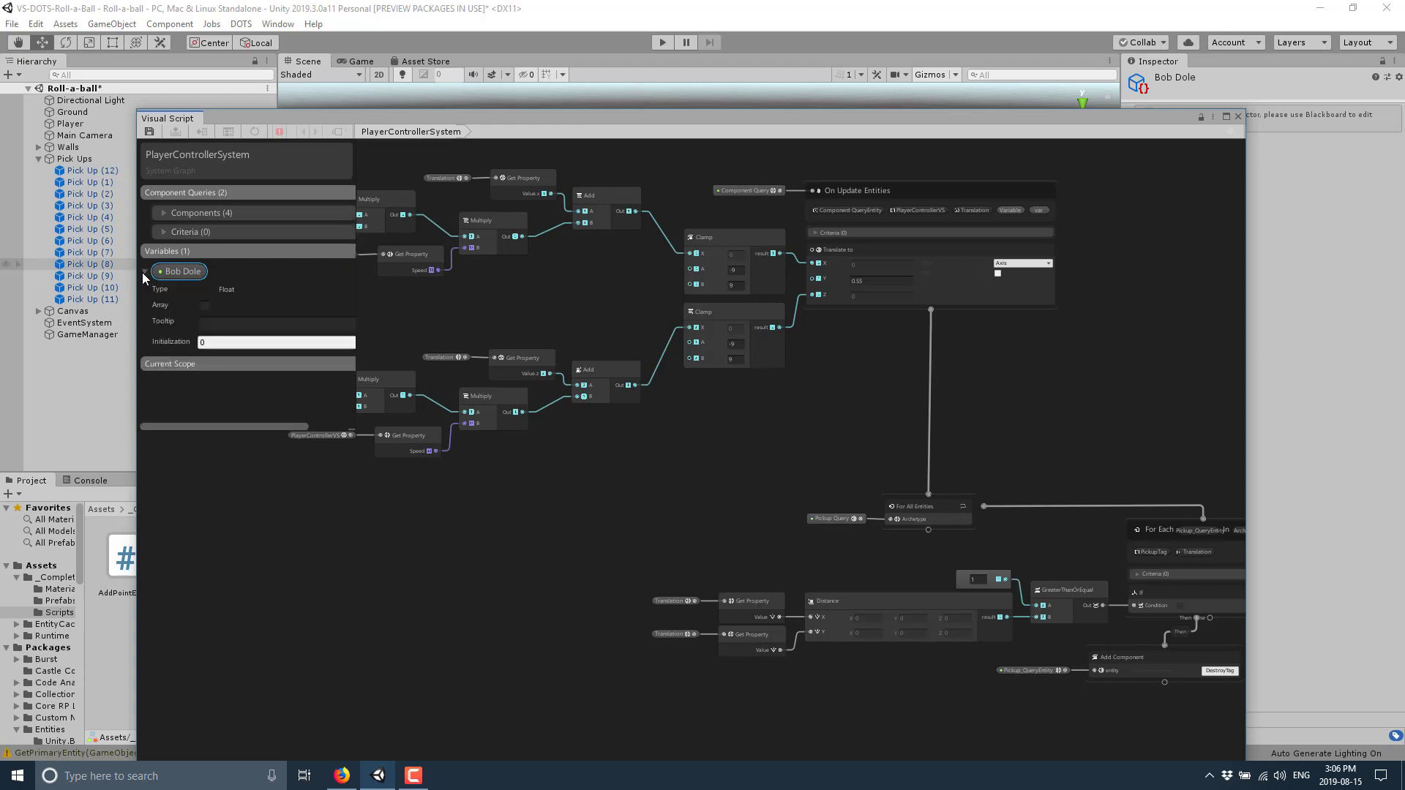
left_click(232, 288)
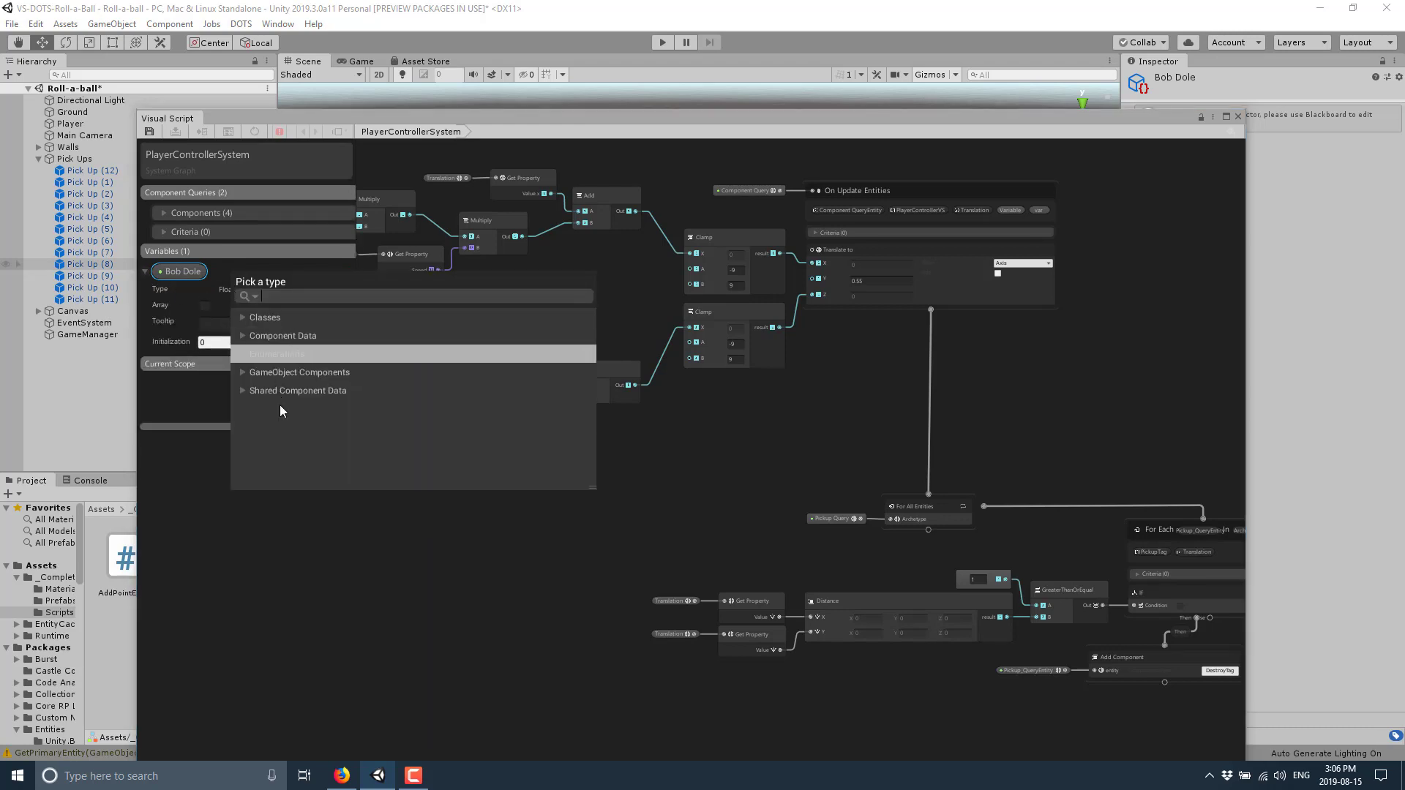
left_click(243, 318)
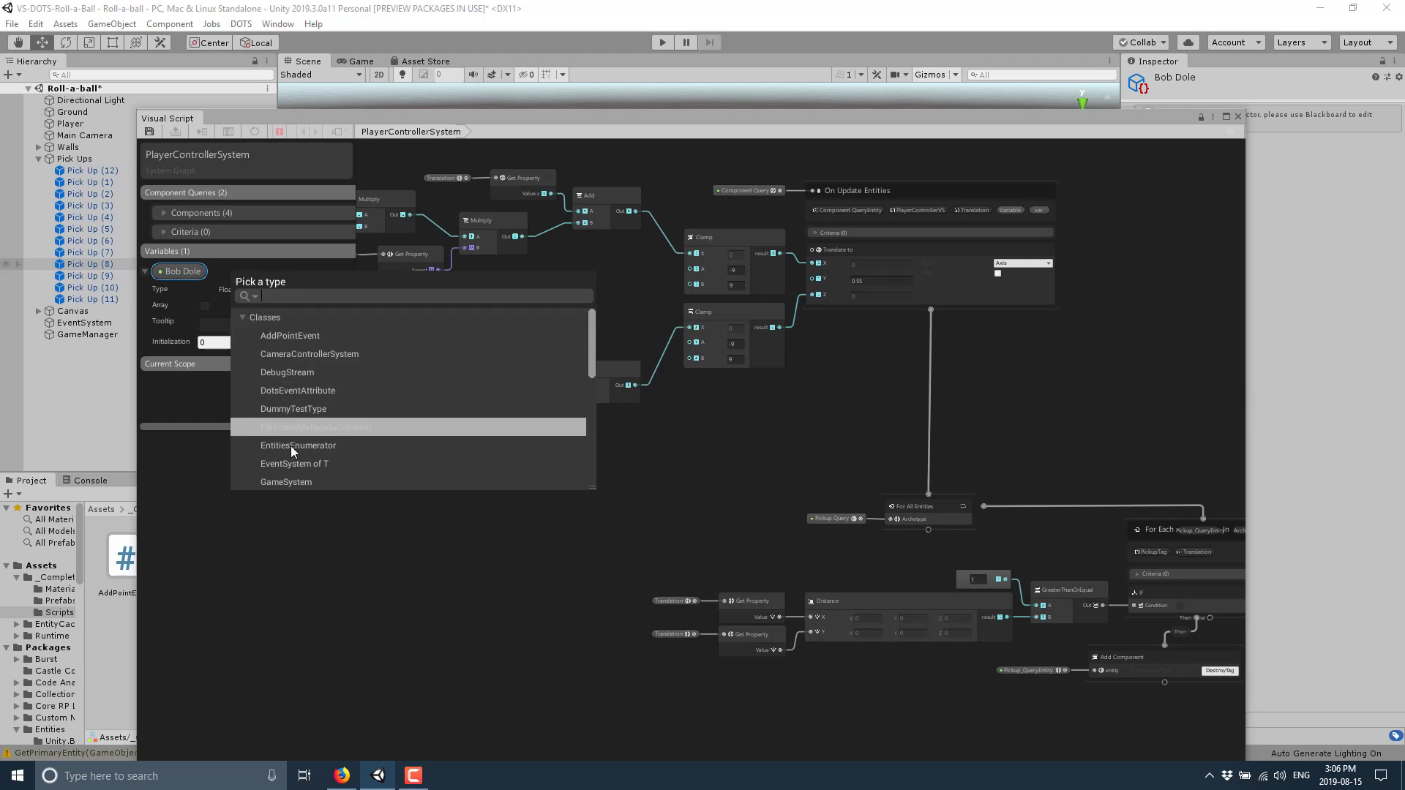
left_click(370, 629)
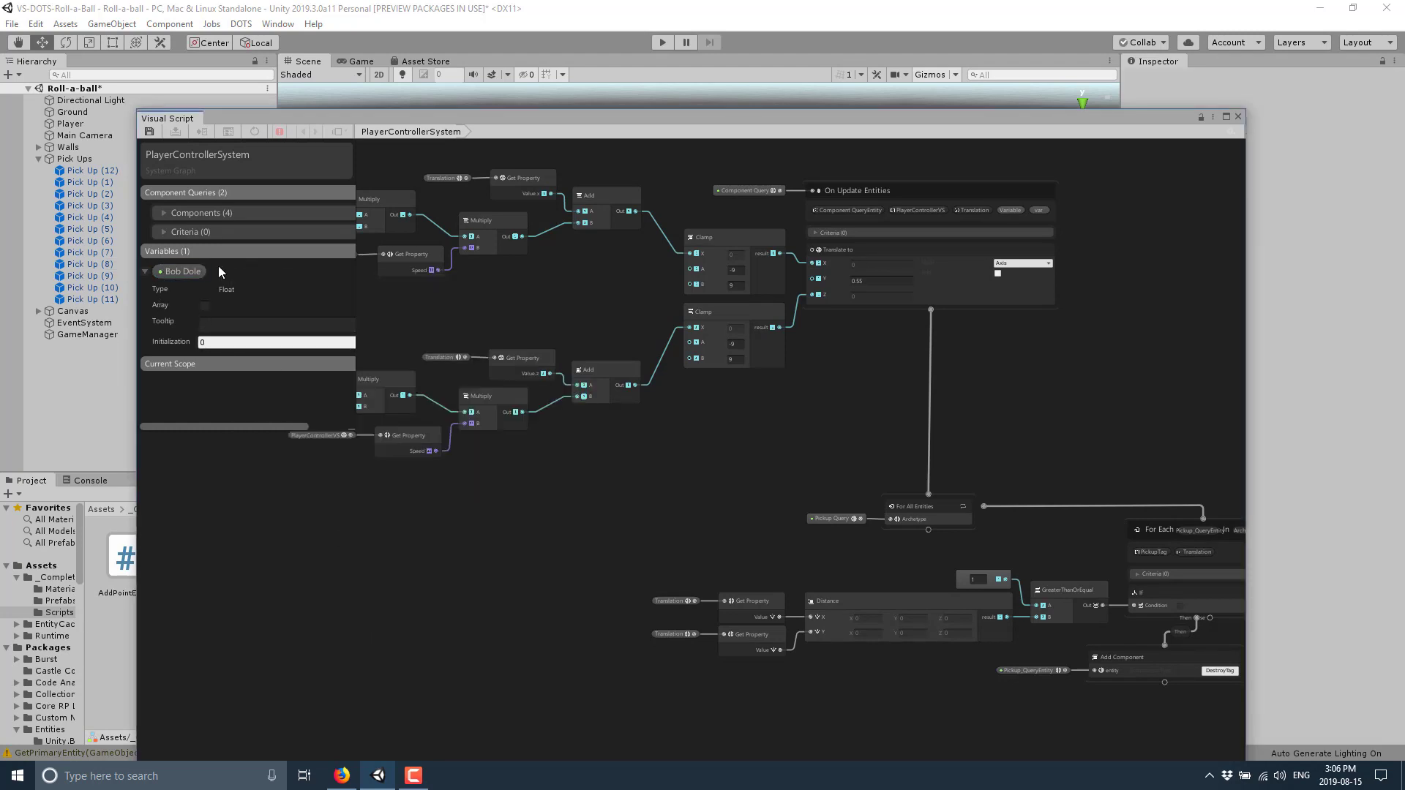
left_click(181, 271)
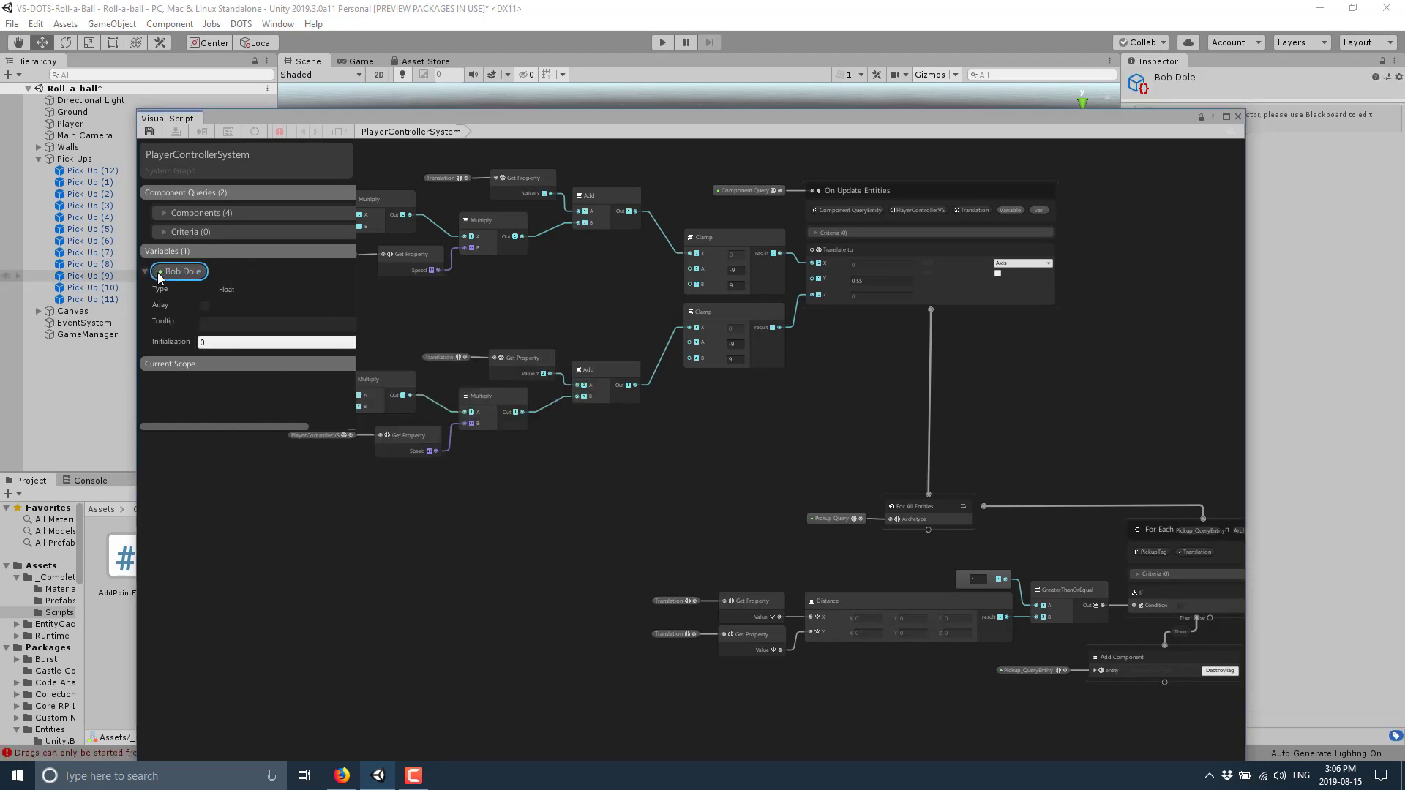
double_click(182, 271)
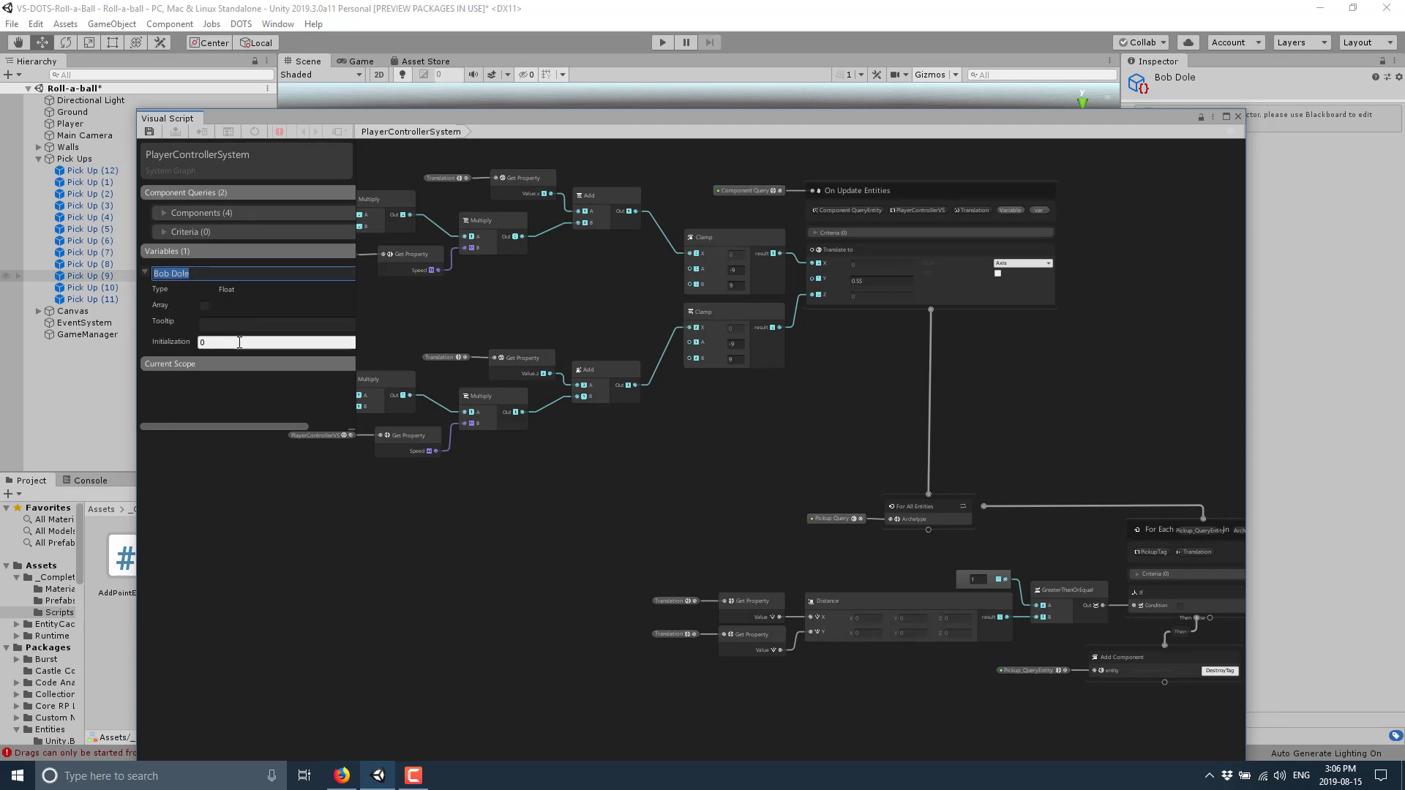
key("Tab")
key("Return")
left_click(473, 639)
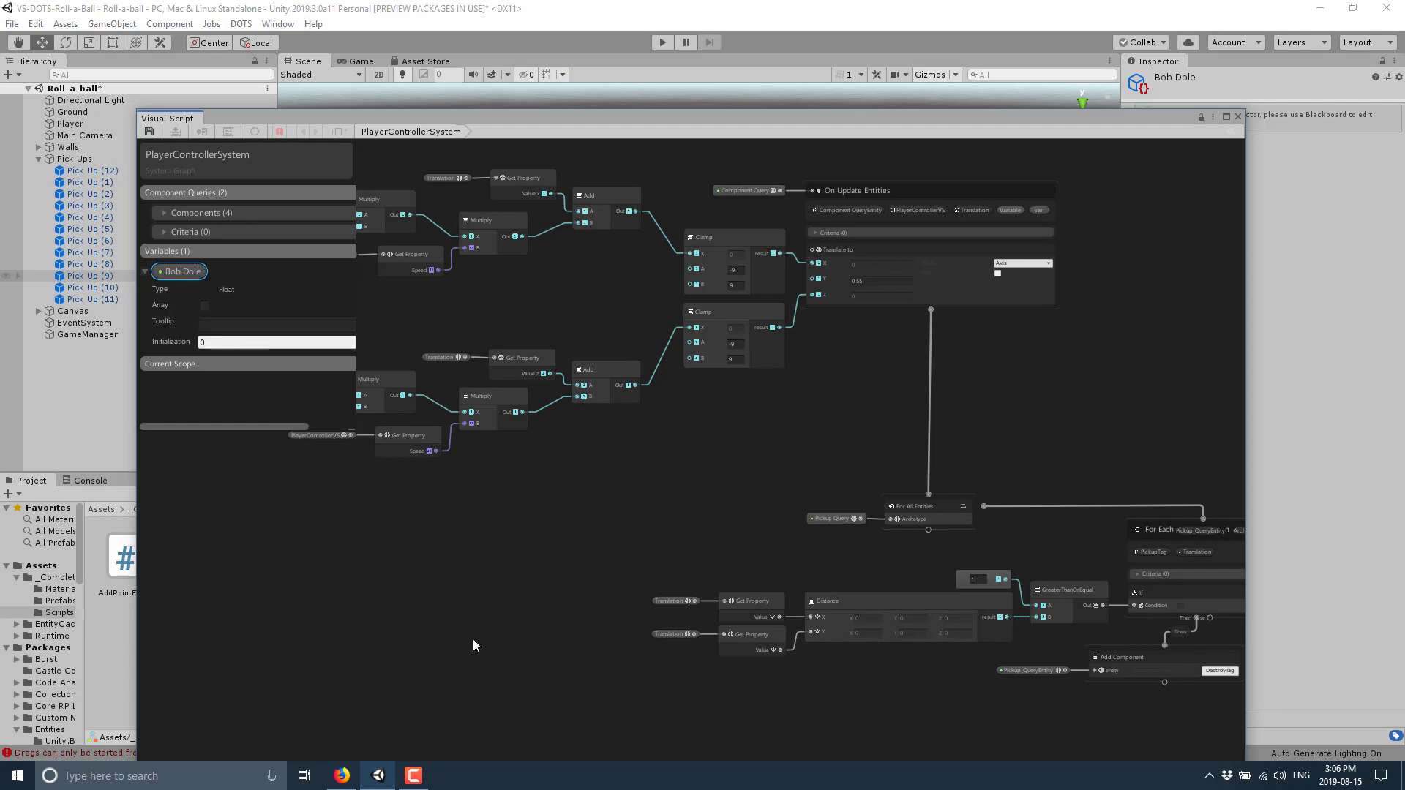
right_click(389, 619)
right_click(355, 564)
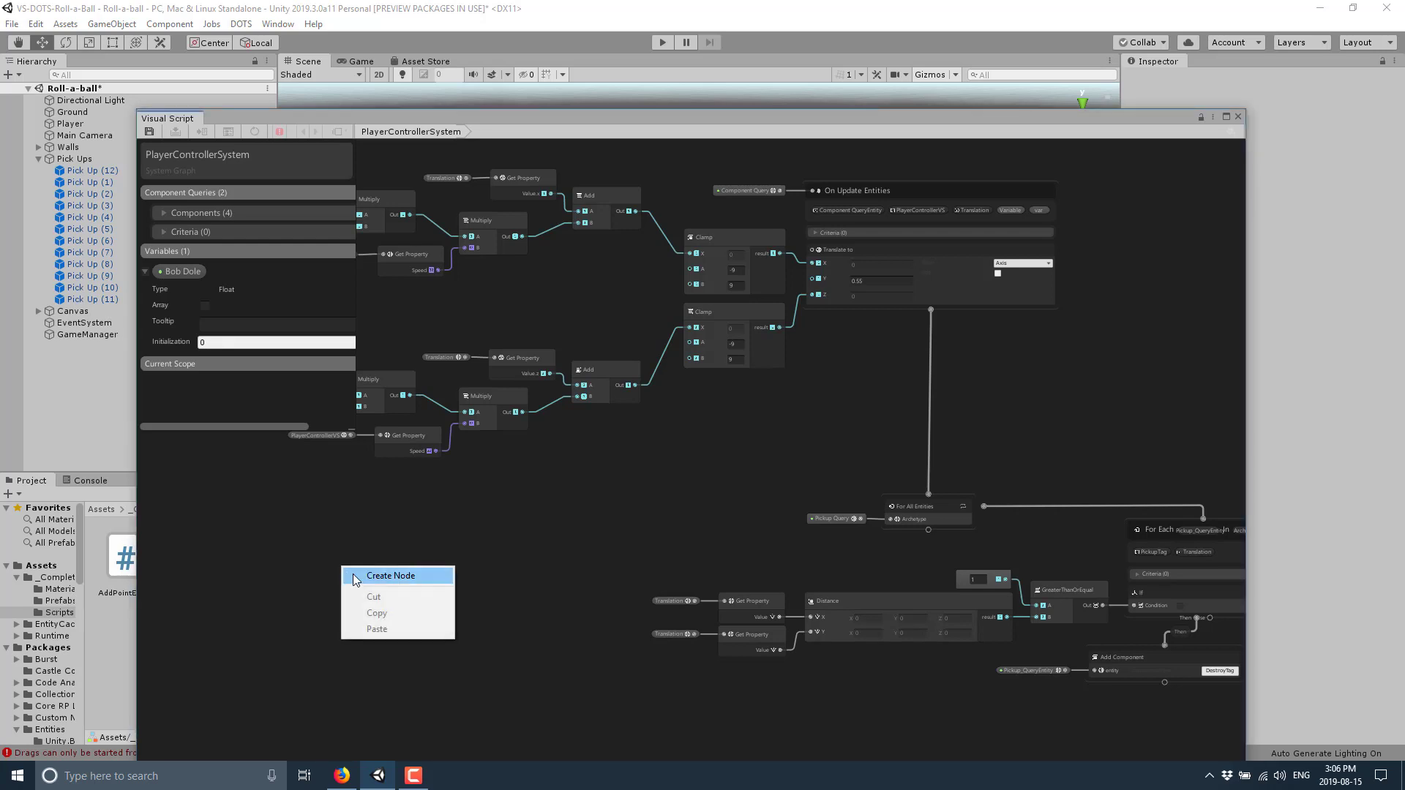
left_click(355, 574)
scroll(484, 662, "down", 1)
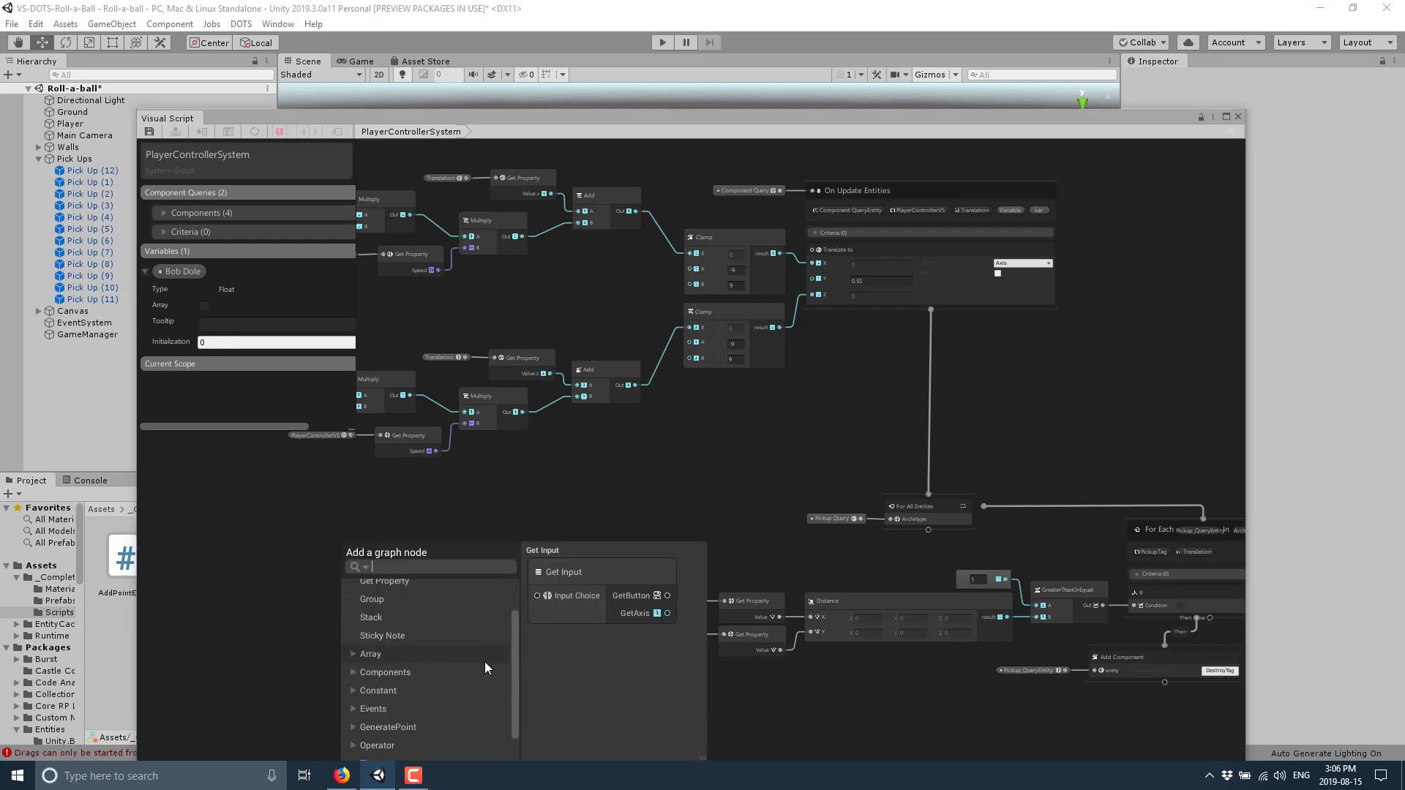
scroll(484, 661, "up", 1)
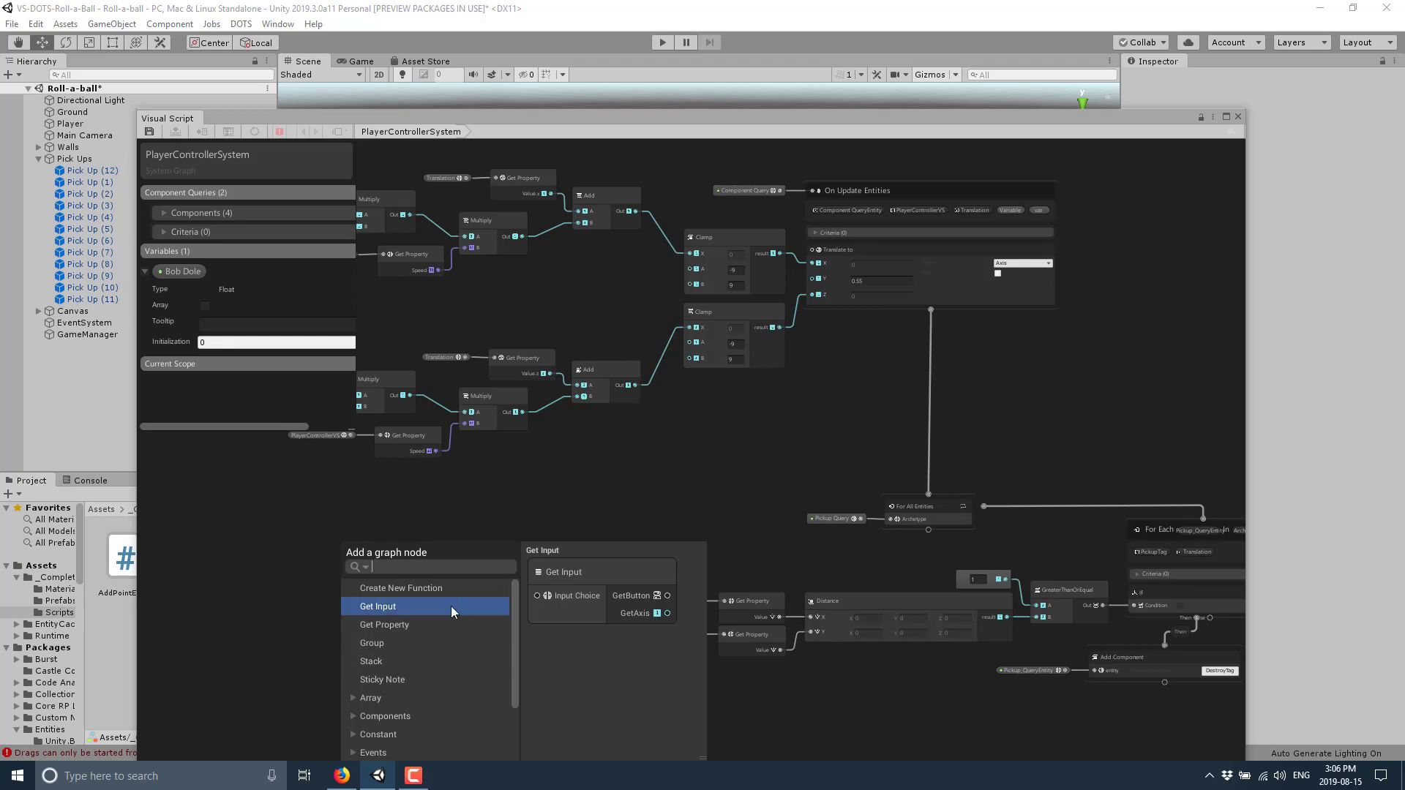
scroll(442, 628, "down", 1)
scroll(442, 625, "down", 1)
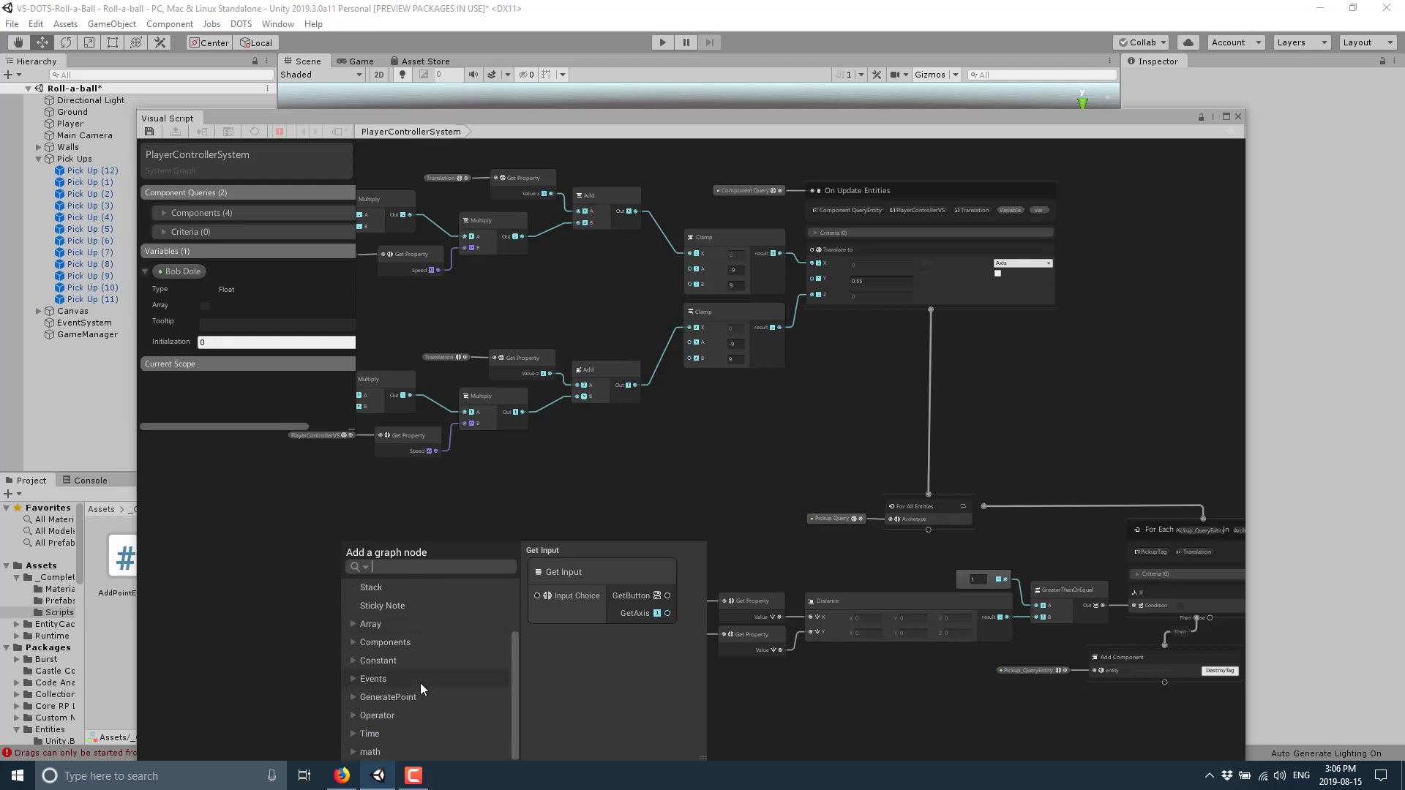
left_click(356, 682)
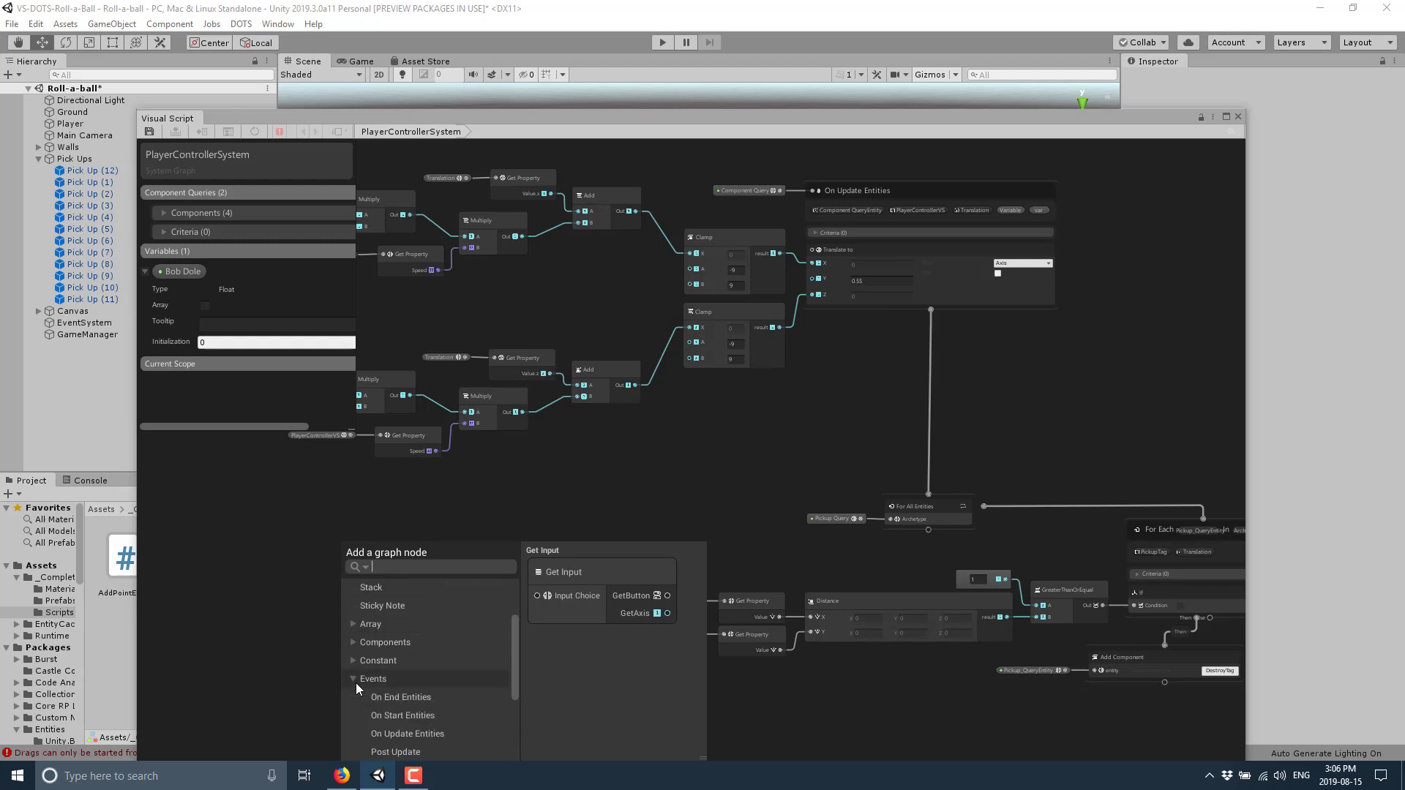
mouse_move(867, 191)
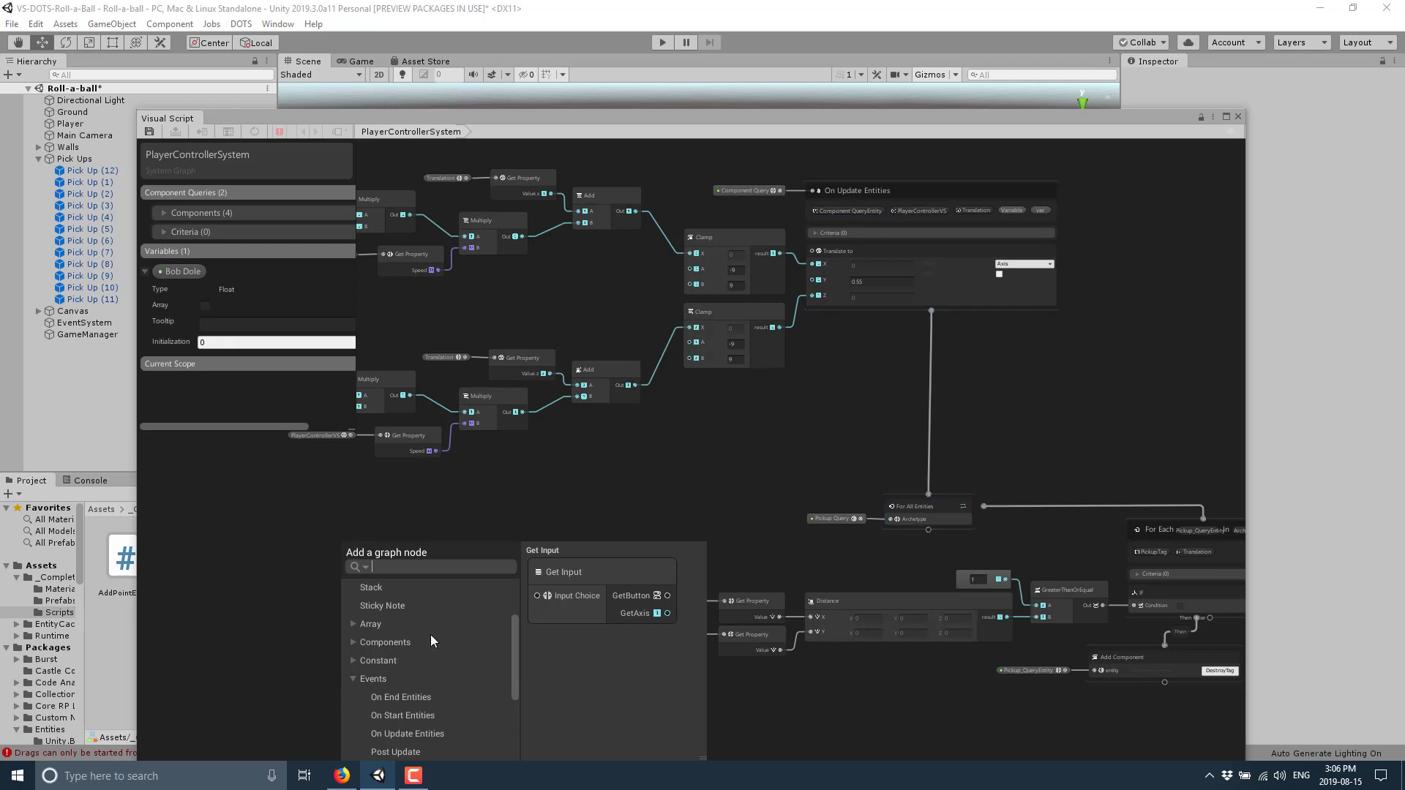
scroll(379, 684, "down", 3)
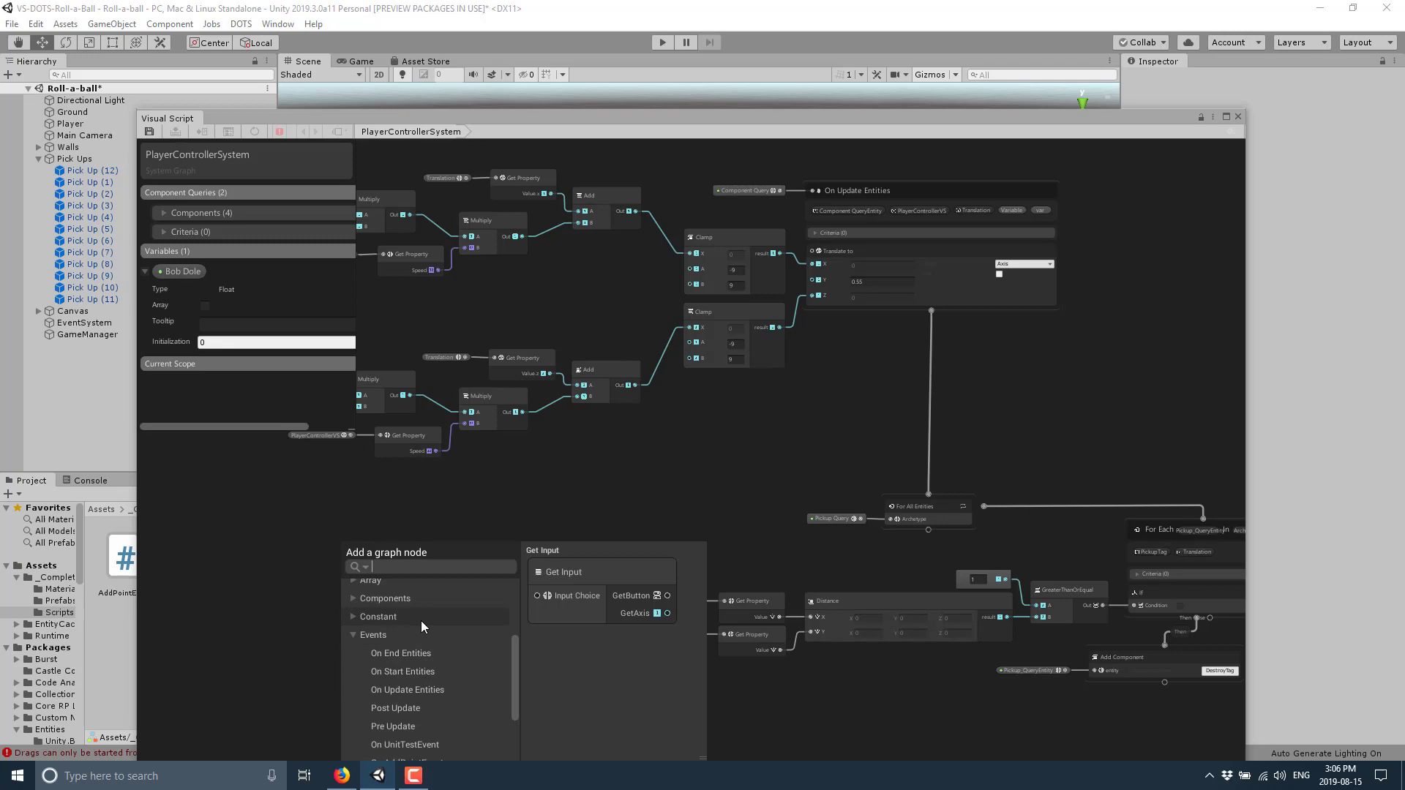
scroll(430, 674, "down", 4)
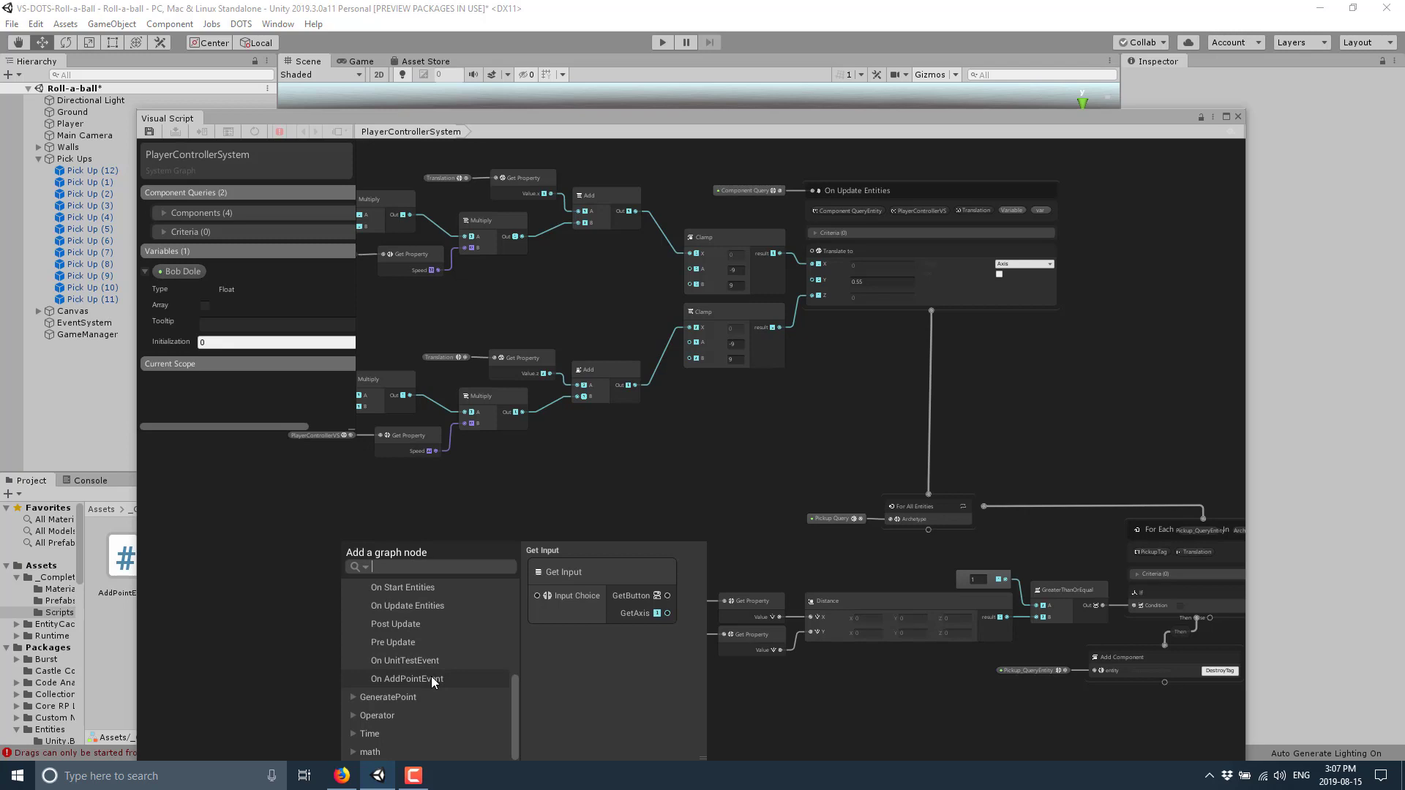
scroll(448, 658, "up", 5)
scroll(449, 660, "down", 2)
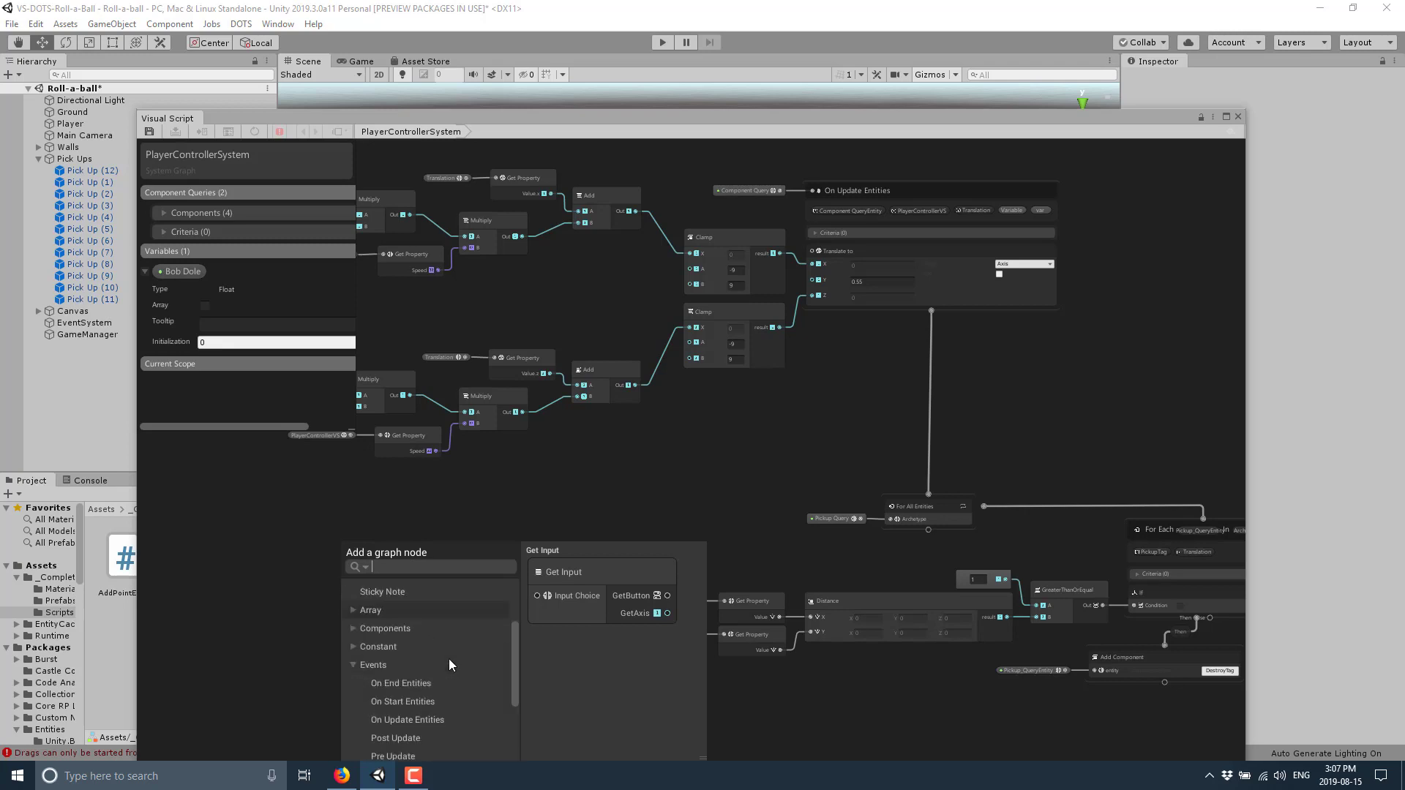
scroll(449, 661, "down", 3)
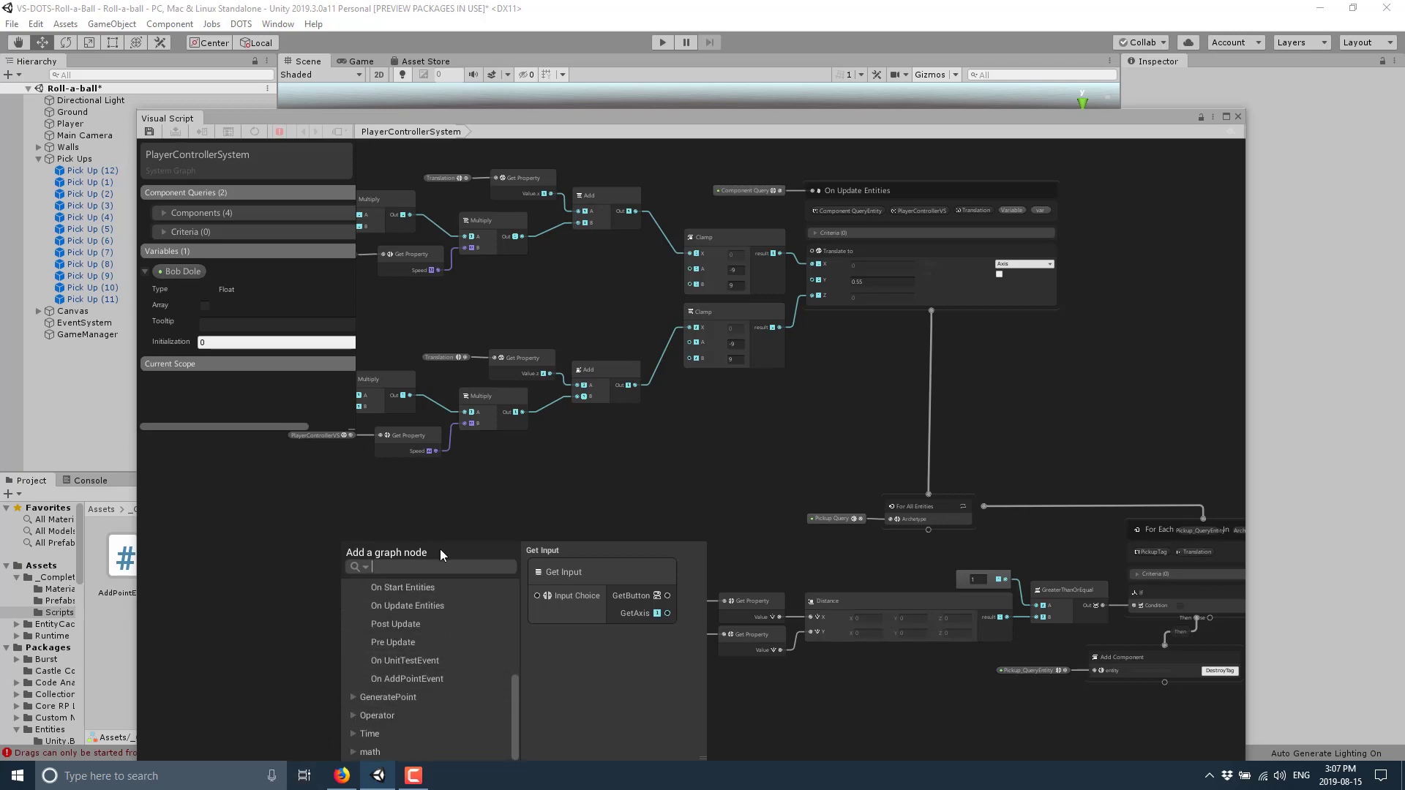
left_click_drag(441, 553, 425, 480)
left_click(305, 625)
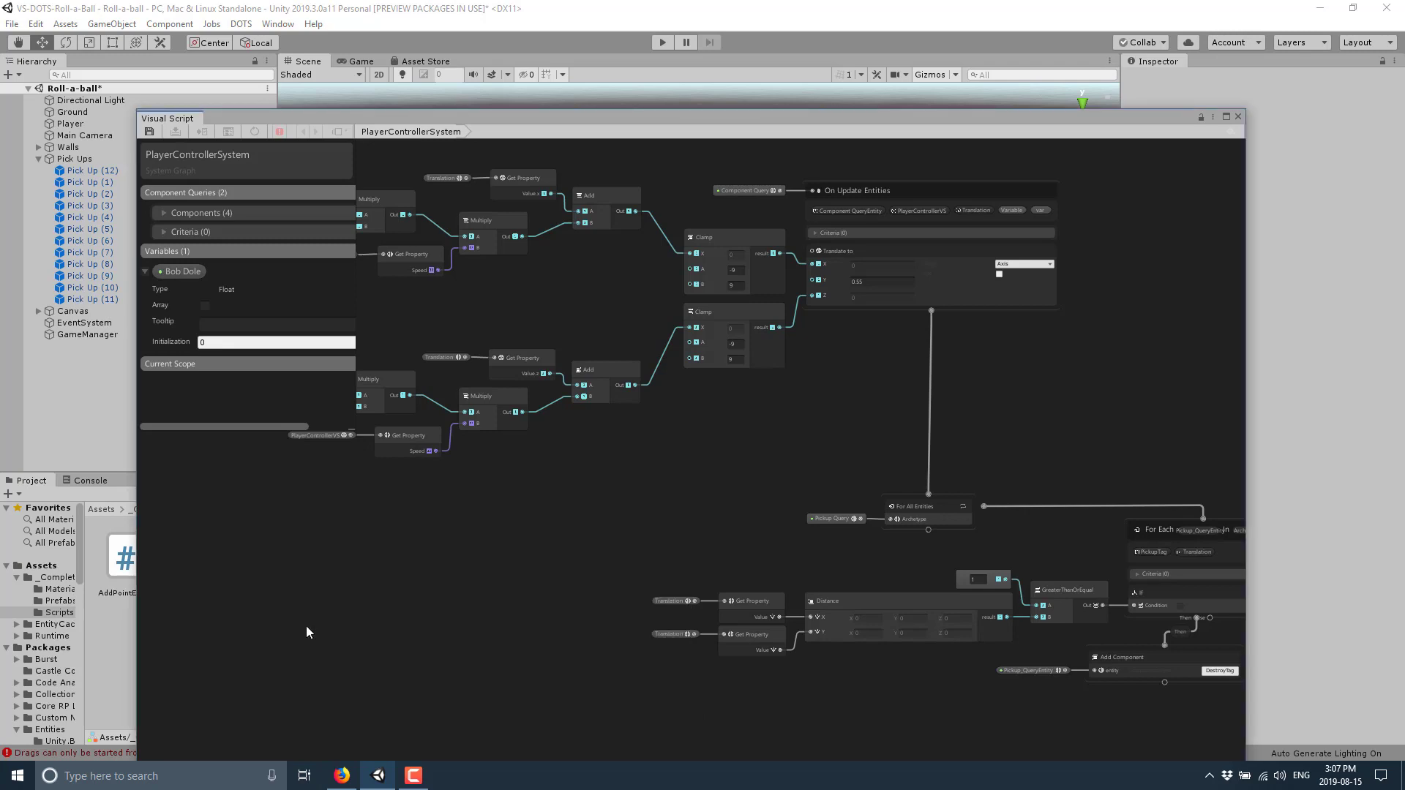
Zoom and pan across the player graph's clamp and translate nodes
scroll(673, 582, "up", 1)
scroll(699, 572, "up", 3)
scroll(964, 449, "up", 3)
scroll(837, 537, "down", 3)
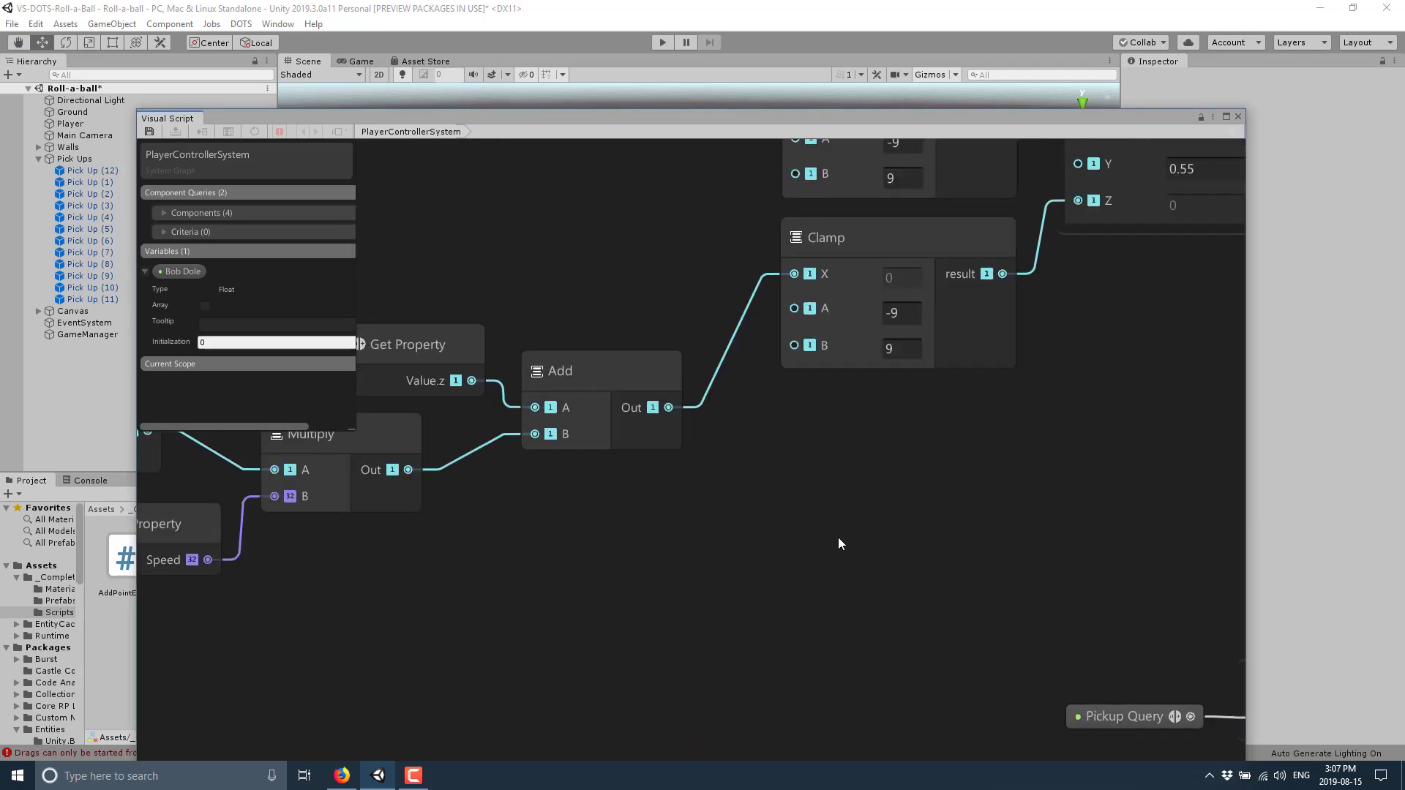
scroll(678, 583, "up", 3)
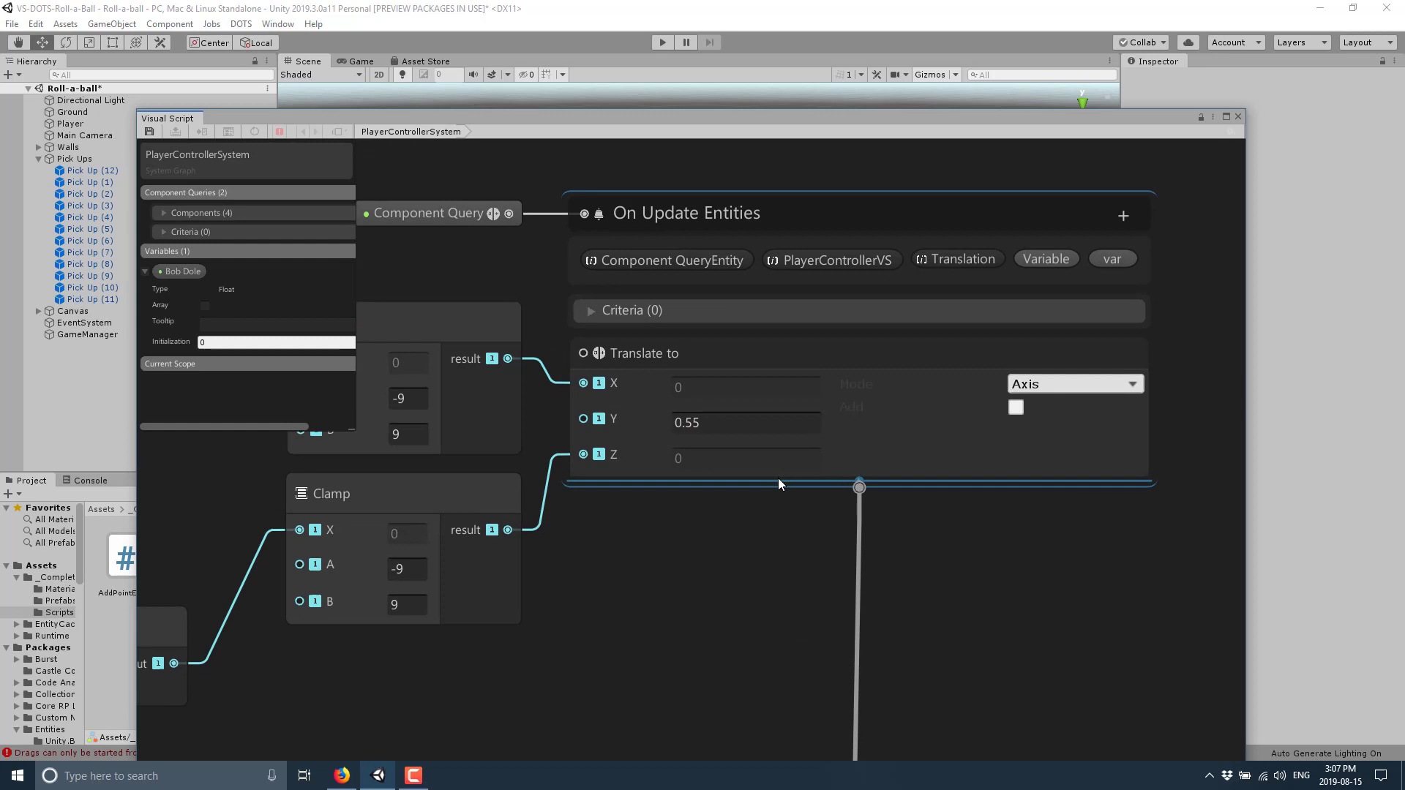
mouse_move(862, 329)
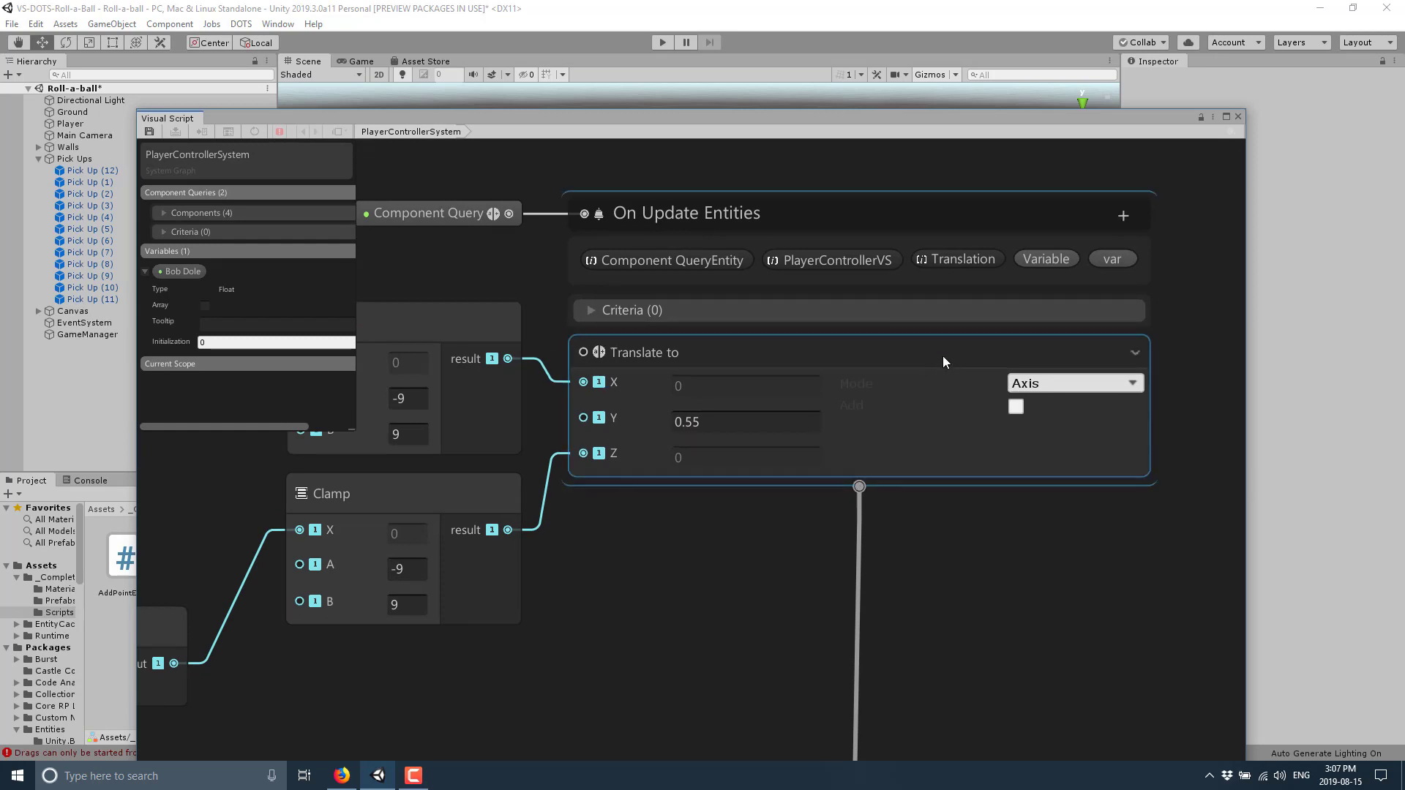
scroll(919, 644, "down", 3)
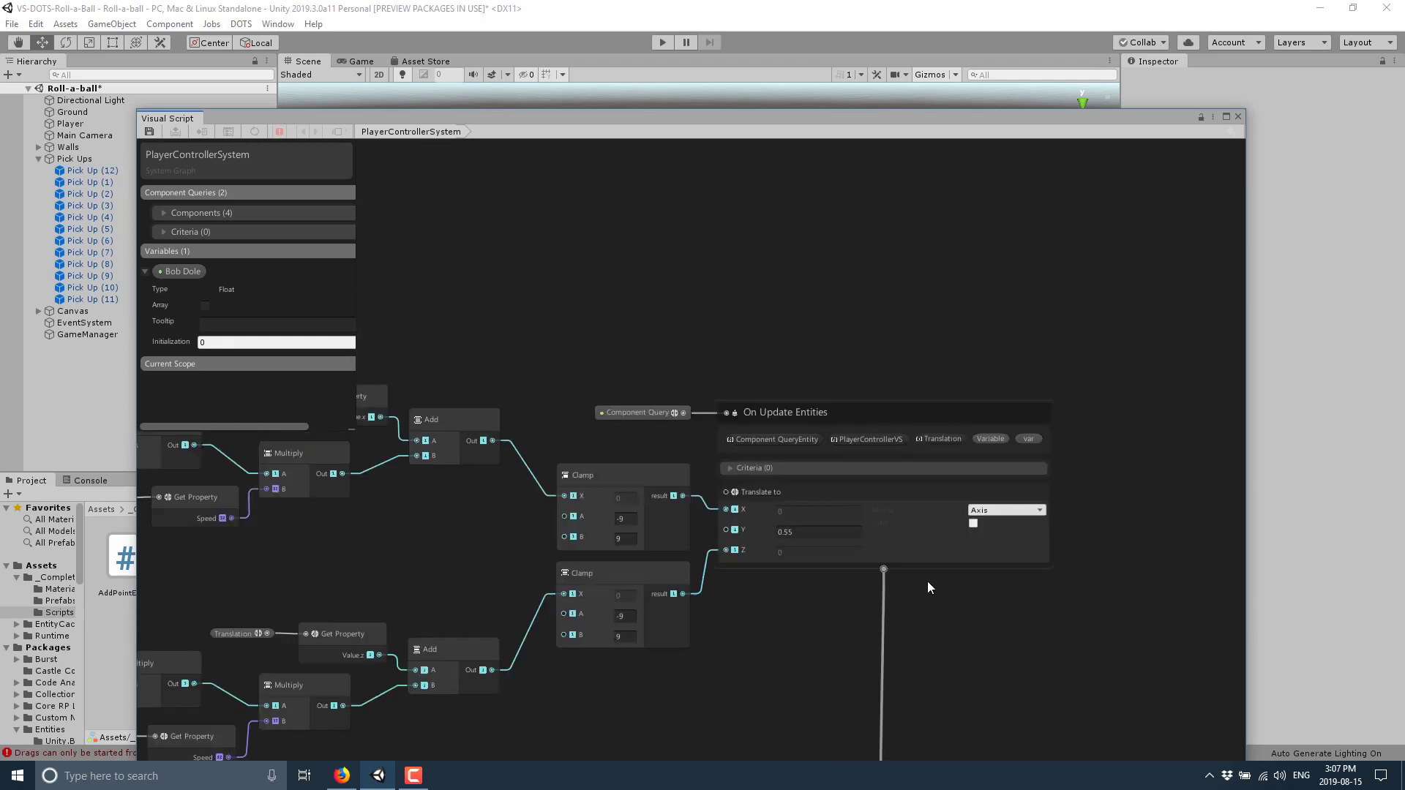
scroll(927, 581, "down", 1)
middle_click_drag(866, 416, 731, 180)
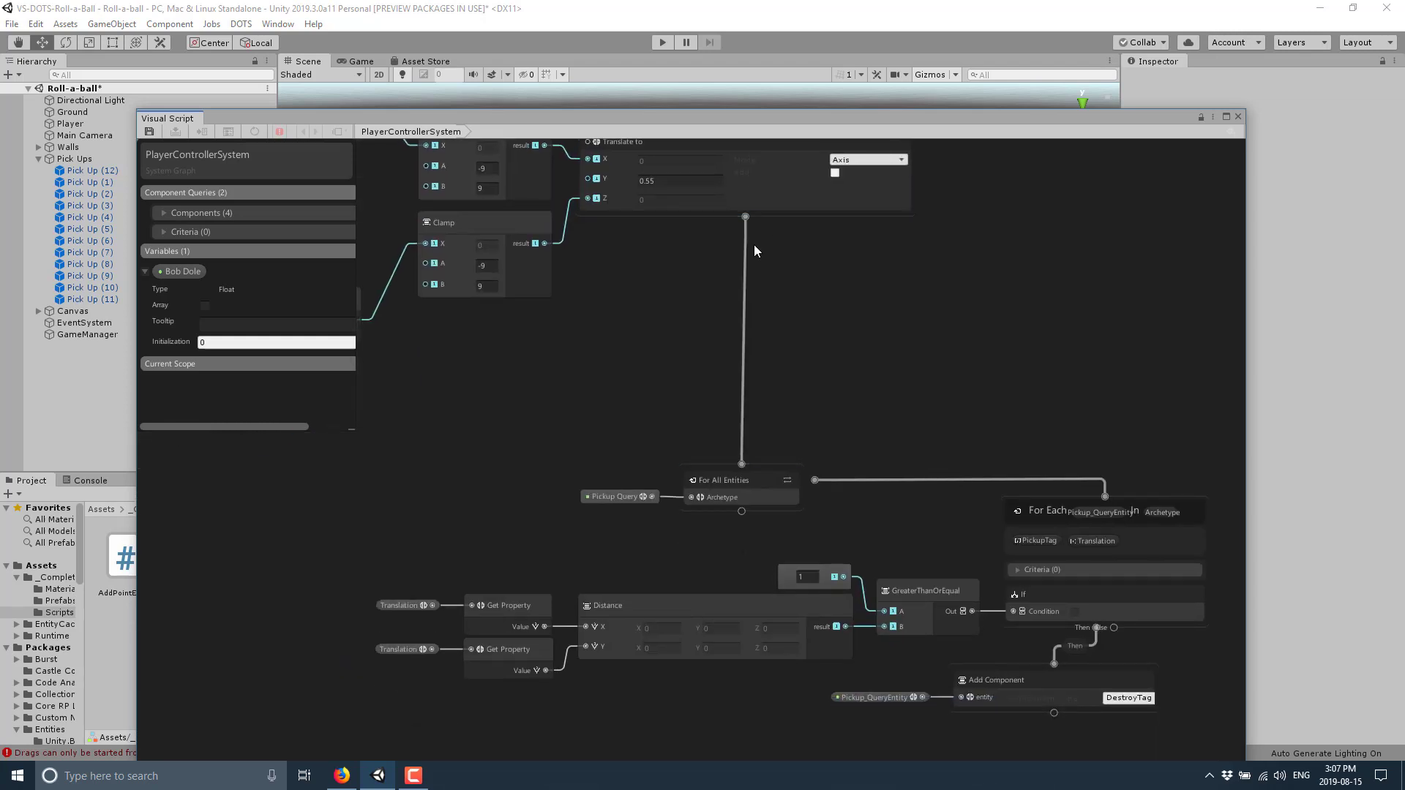
Frame the On Update Entities node, then close the PlayerControllerSystem graph window
key("f")
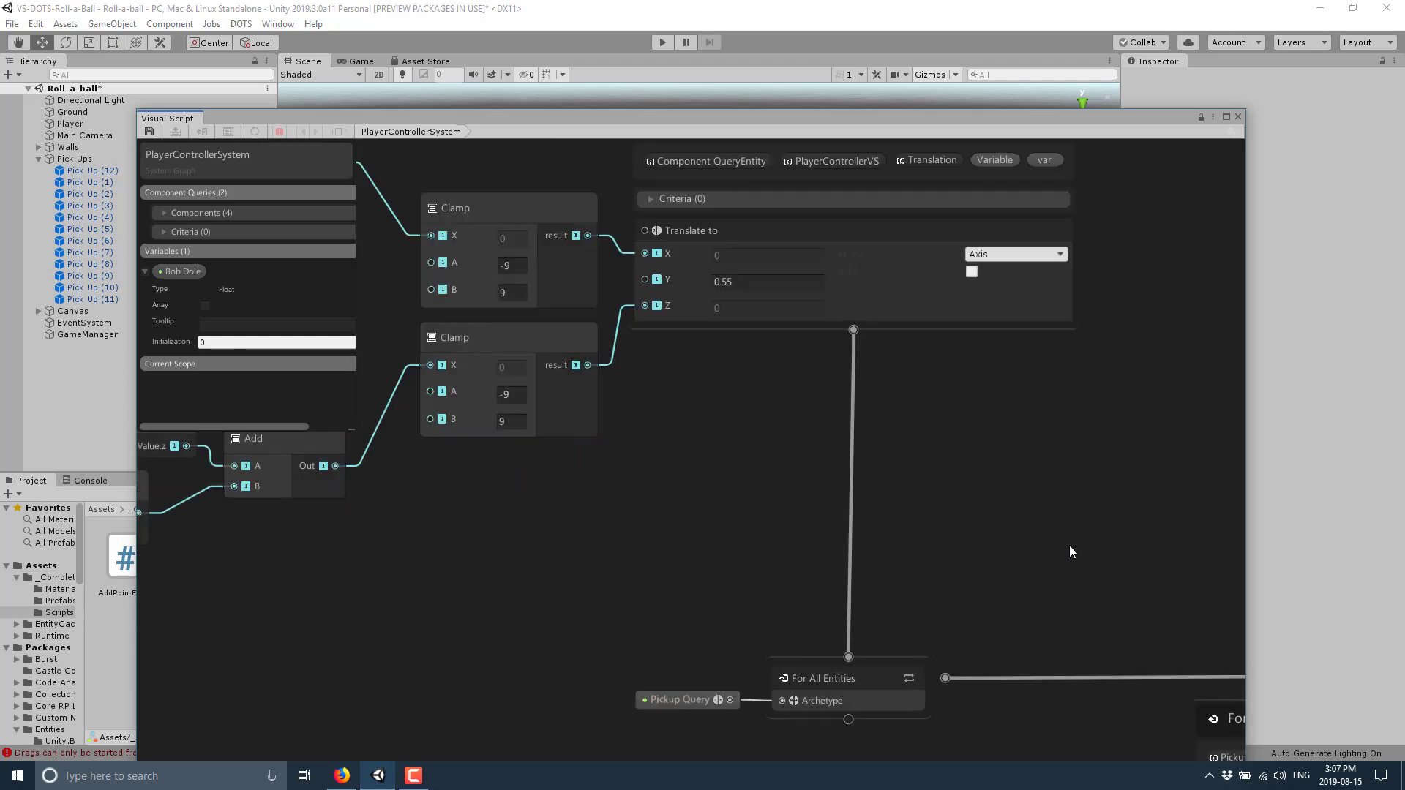
left_click(1183, 207)
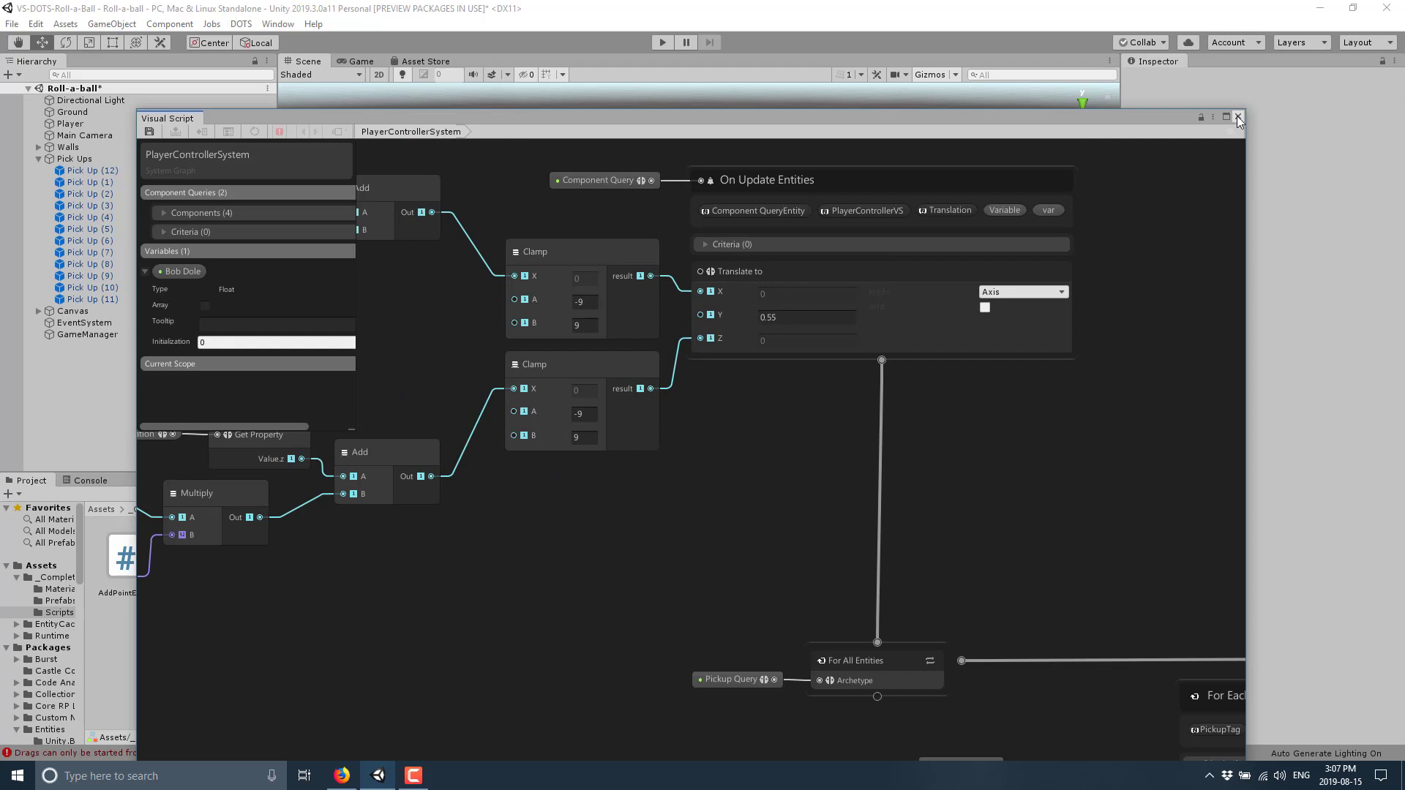
left_click(1237, 115)
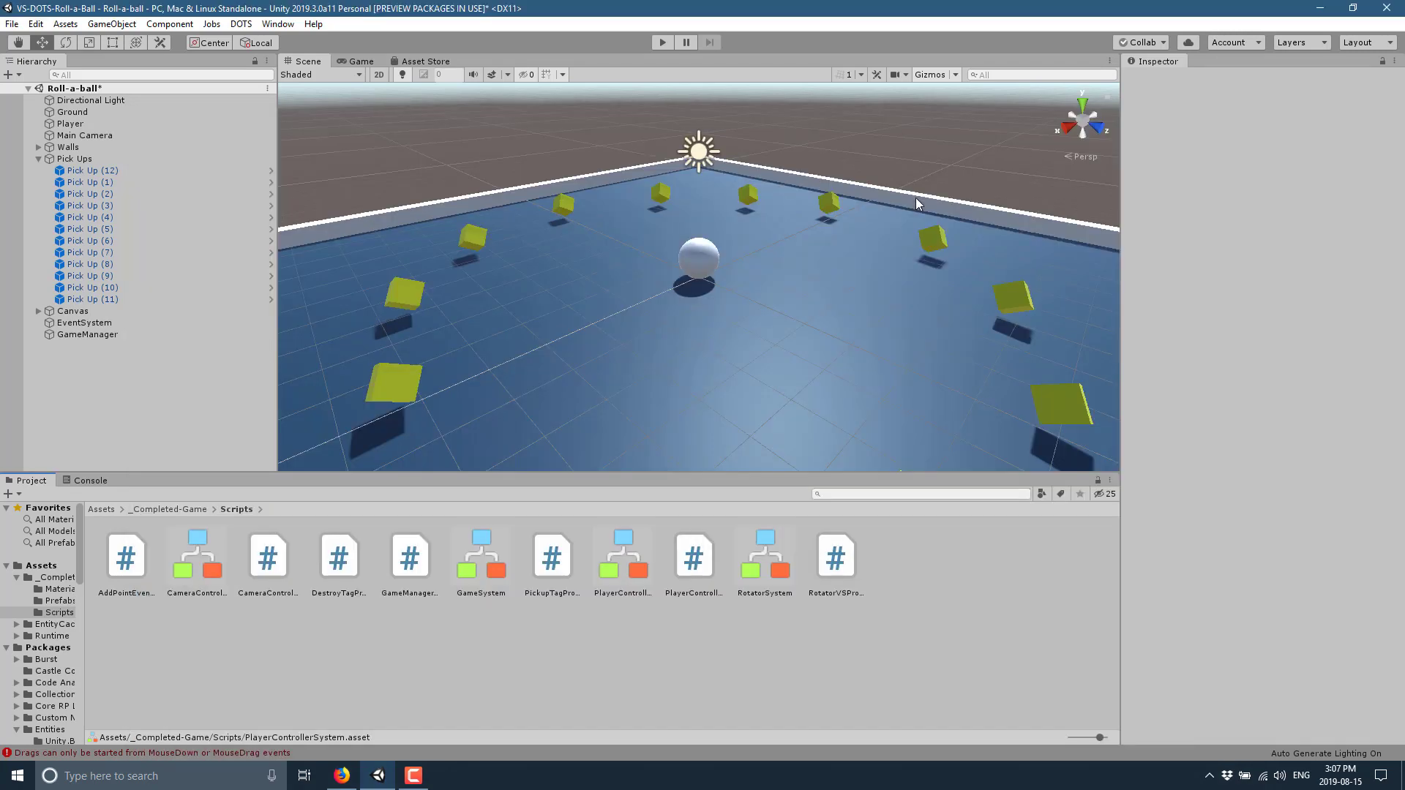
Open CameraControllerSystem and pan across its Get Property, Add, For Each nodes and note
double_click(177, 557)
mouse_move(463, 578)
middle_mouse_down()
mouse_move(787, 721)
mouse_move(490, 489)
mouse_move(746, 524)
mouse_move(748, 583)
mouse_move(308, 585)
middle_mouse_up()
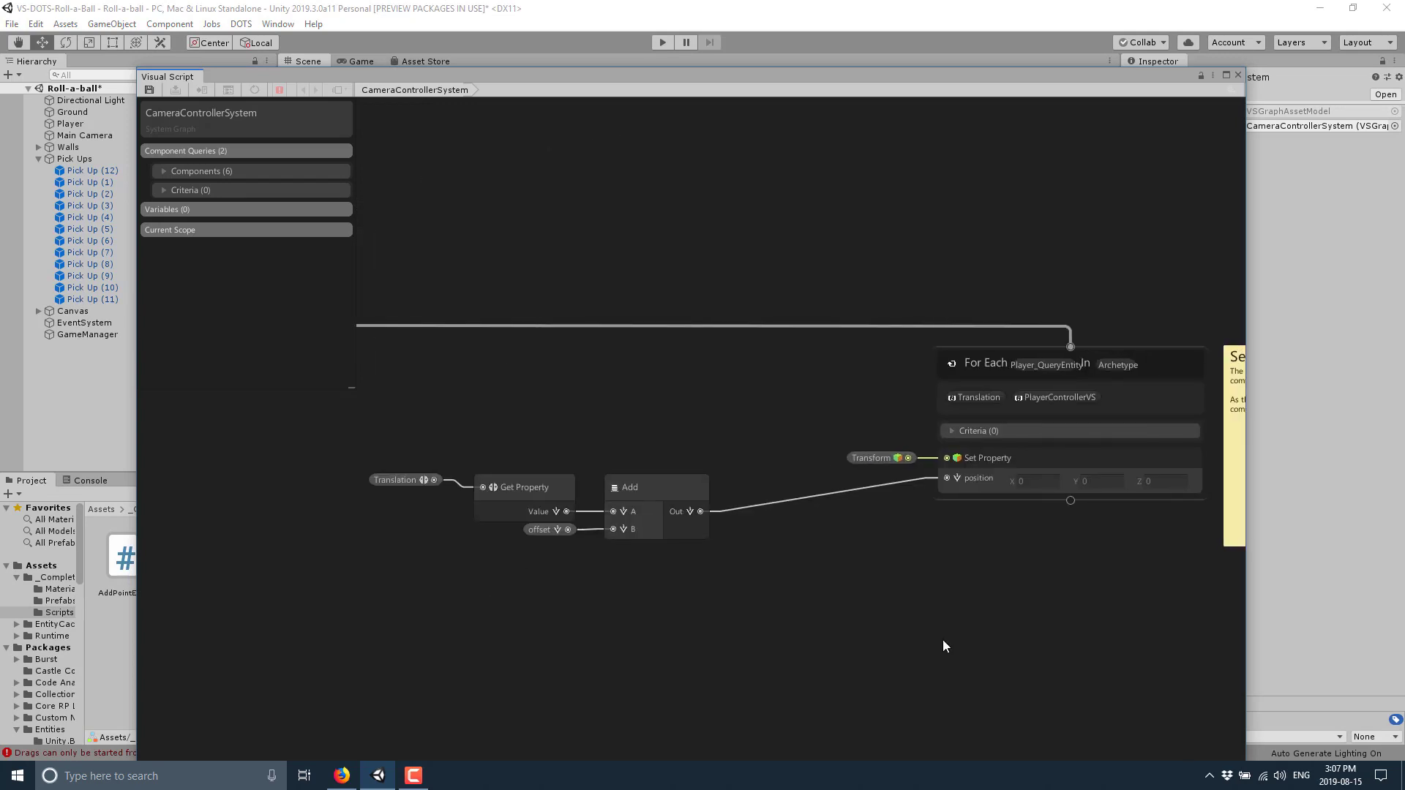
middle_click_drag(943, 640, 534, 632)
mouse_move(1067, 647)
middle_mouse_down()
mouse_move(739, 613)
mouse_move(844, 616)
middle_mouse_up()
mouse_move(540, 612)
middle_mouse_down()
mouse_move(1104, 621)
mouse_move(594, 596)
middle_mouse_up()
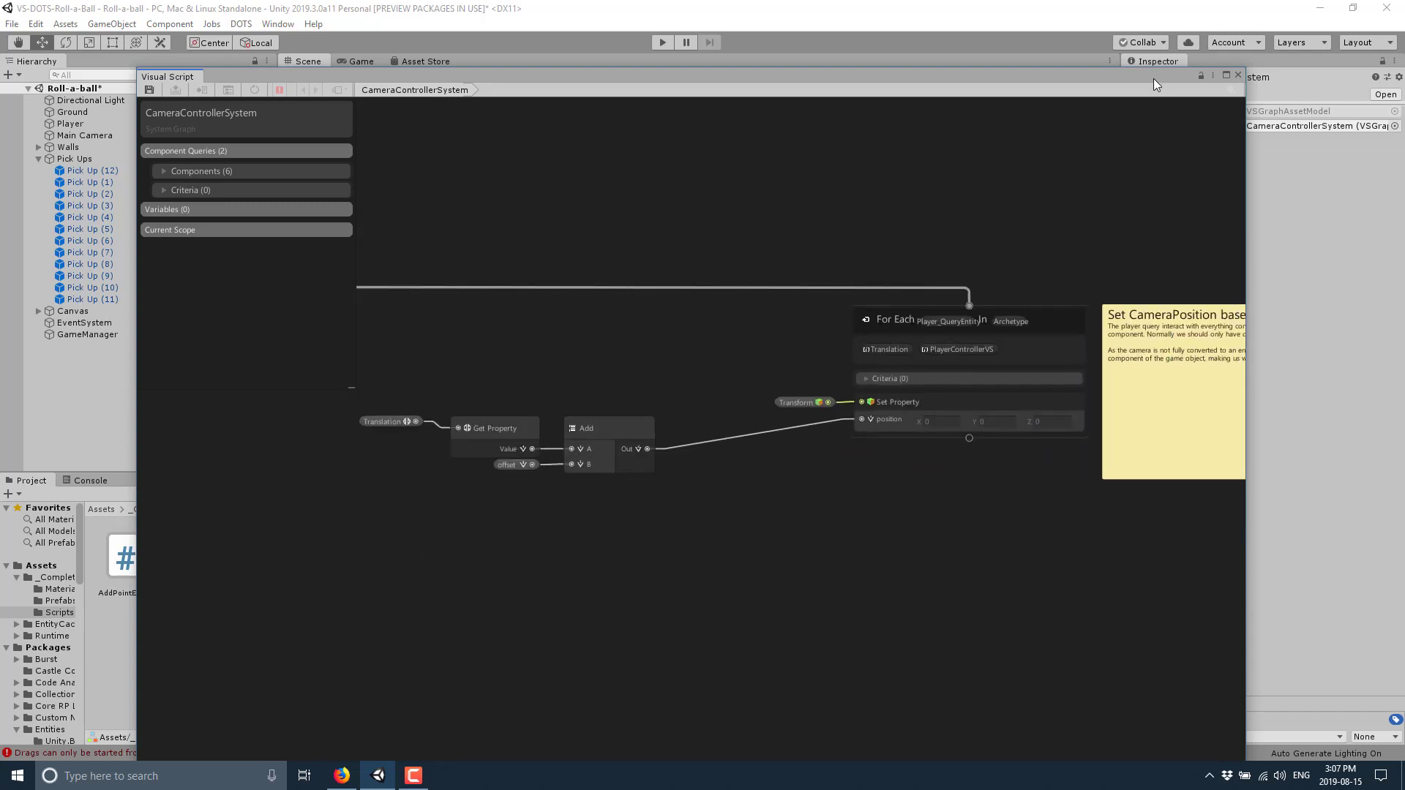
Expand the Camera/Player queries, close the camera graph, view AddPointEventProxy, and widen the Project tree
left_click(164, 169)
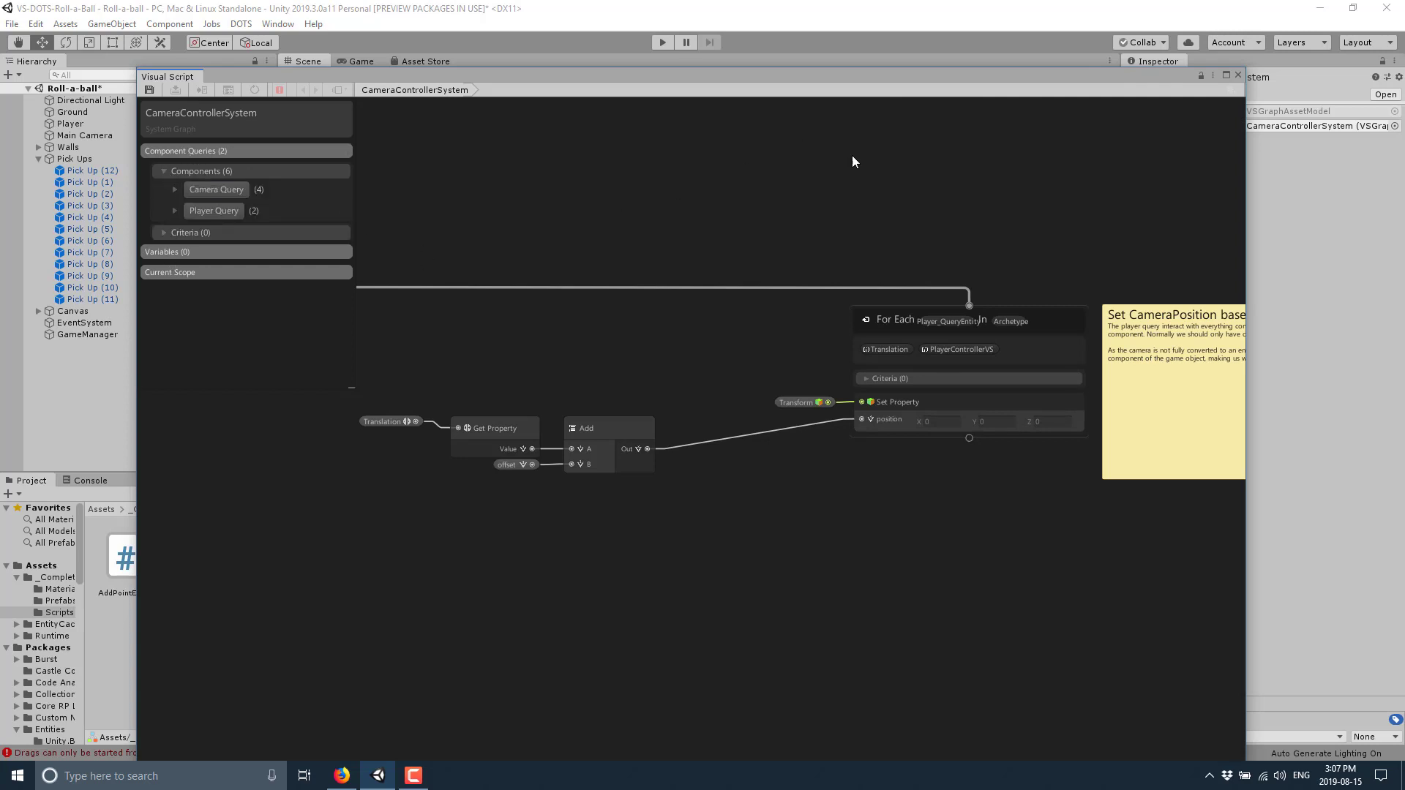
left_click(1238, 76)
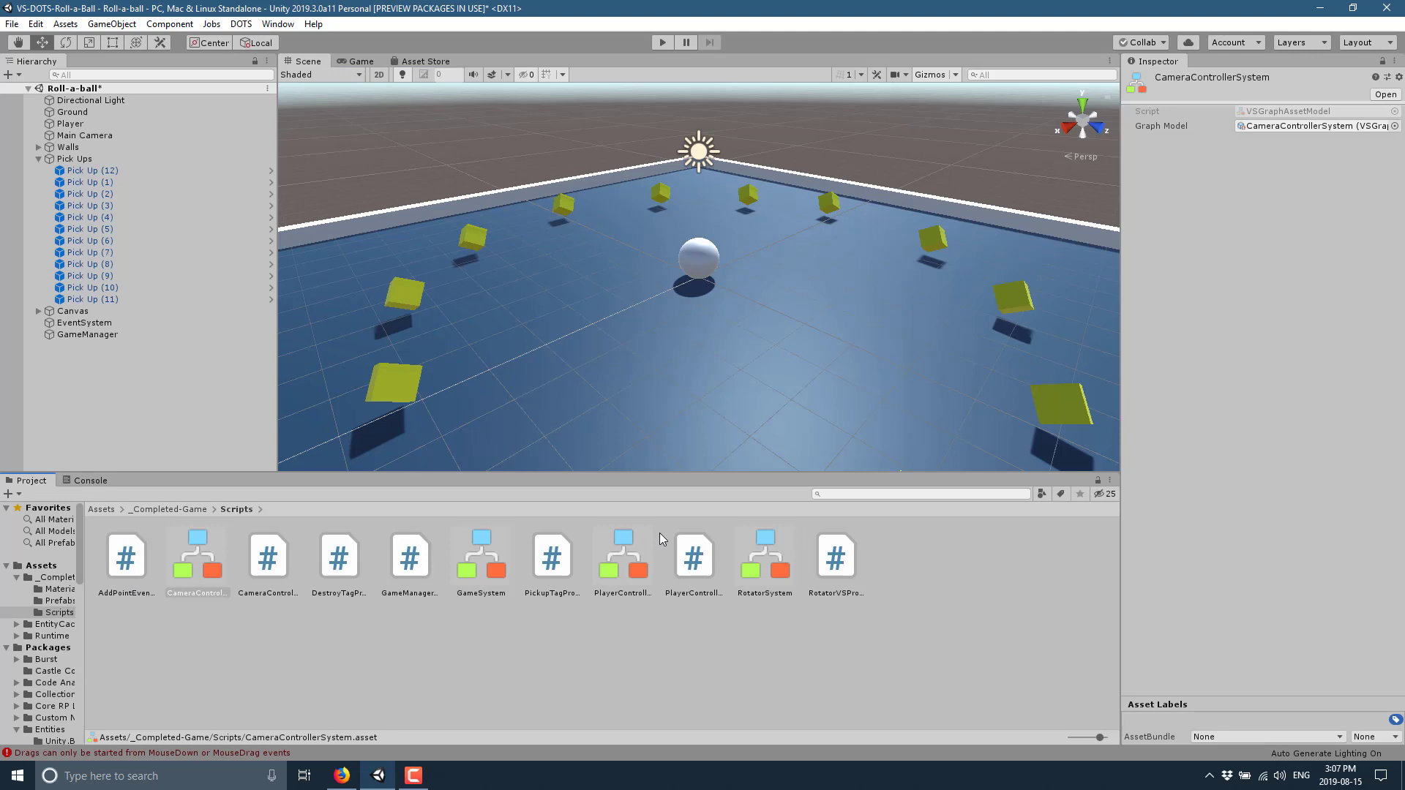
left_click(407, 572)
left_click(352, 569)
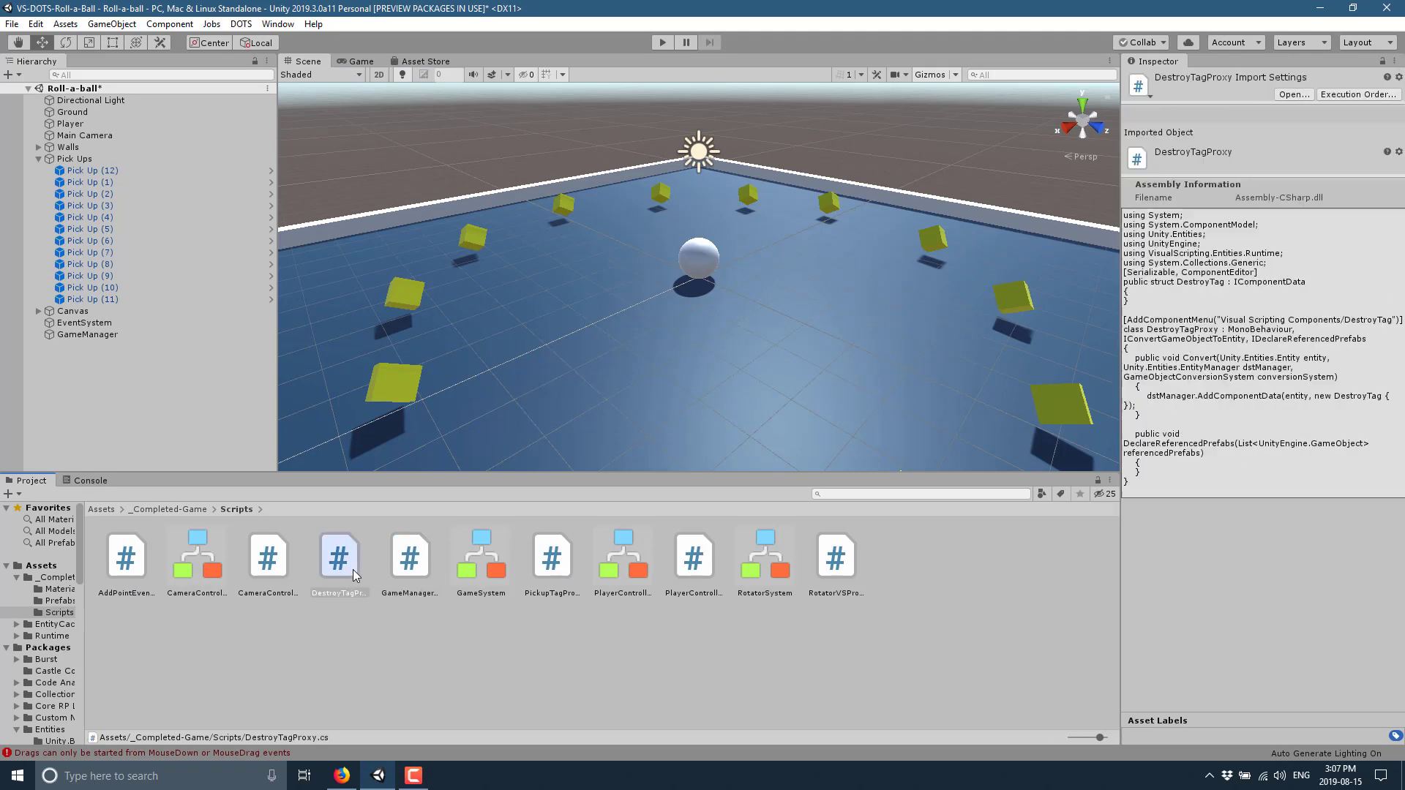
left_click(278, 568)
left_click(129, 564)
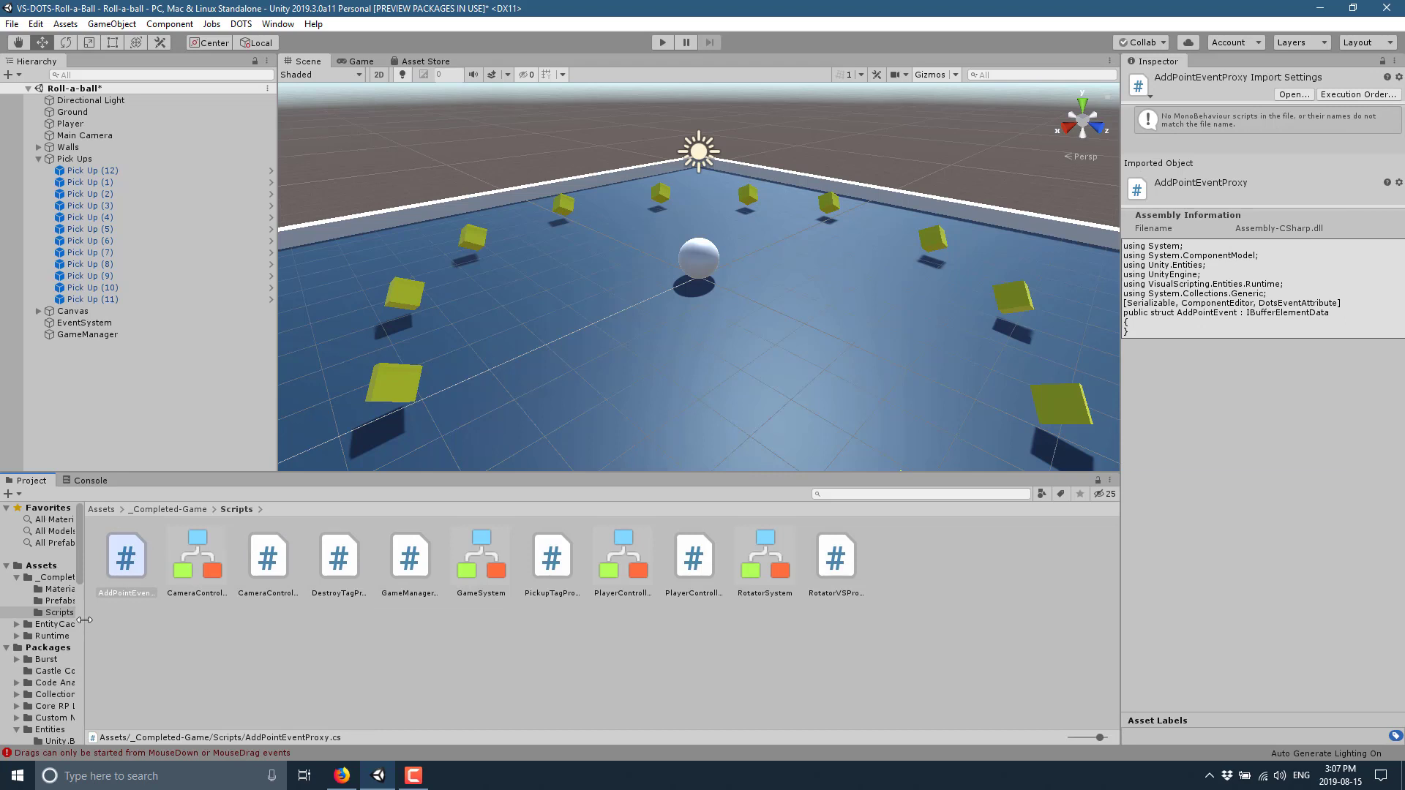
left_click_drag(82, 619, 248, 614)
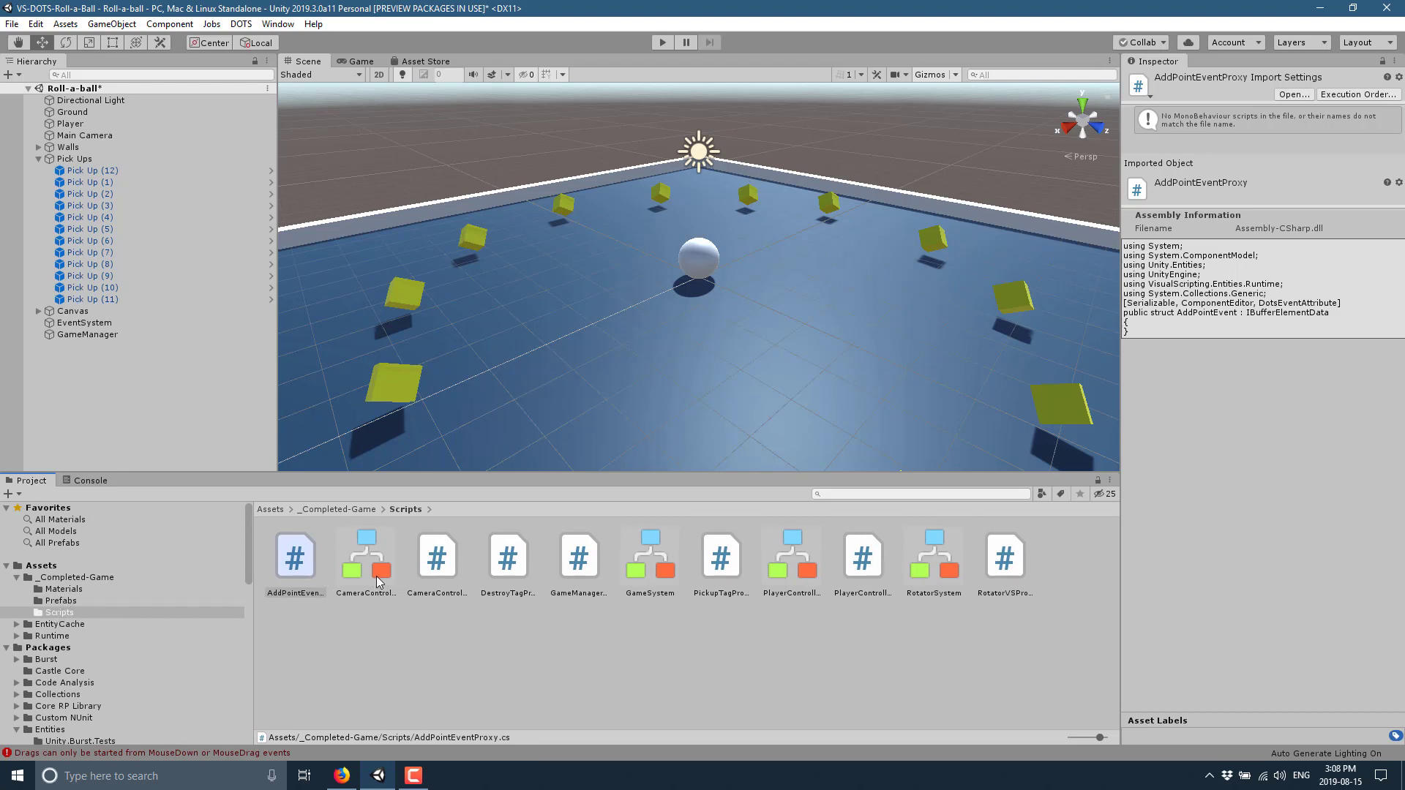
Create an ECS Graph named VSGraphAsset in Scripts and open it
right_click(768, 644)
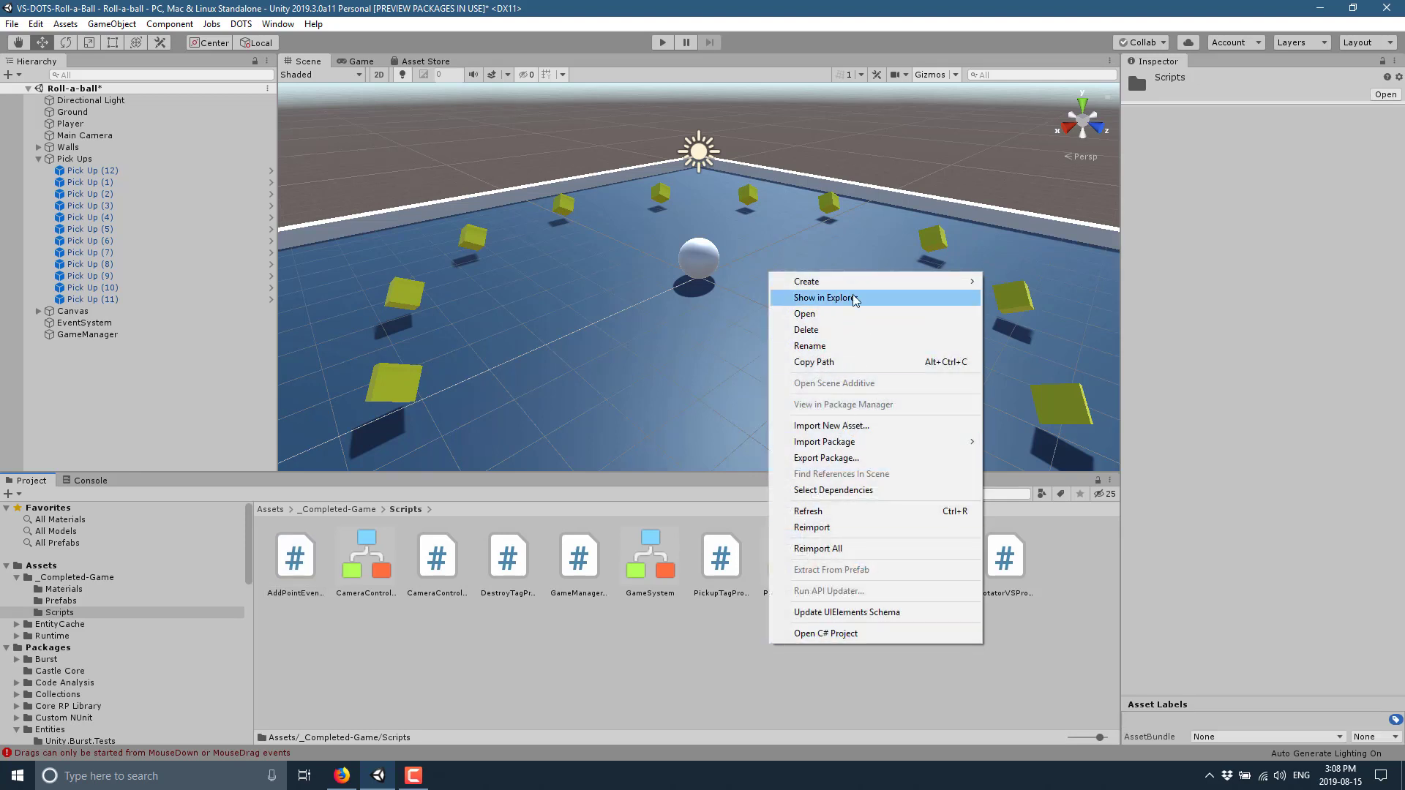
mouse_move(873, 281)
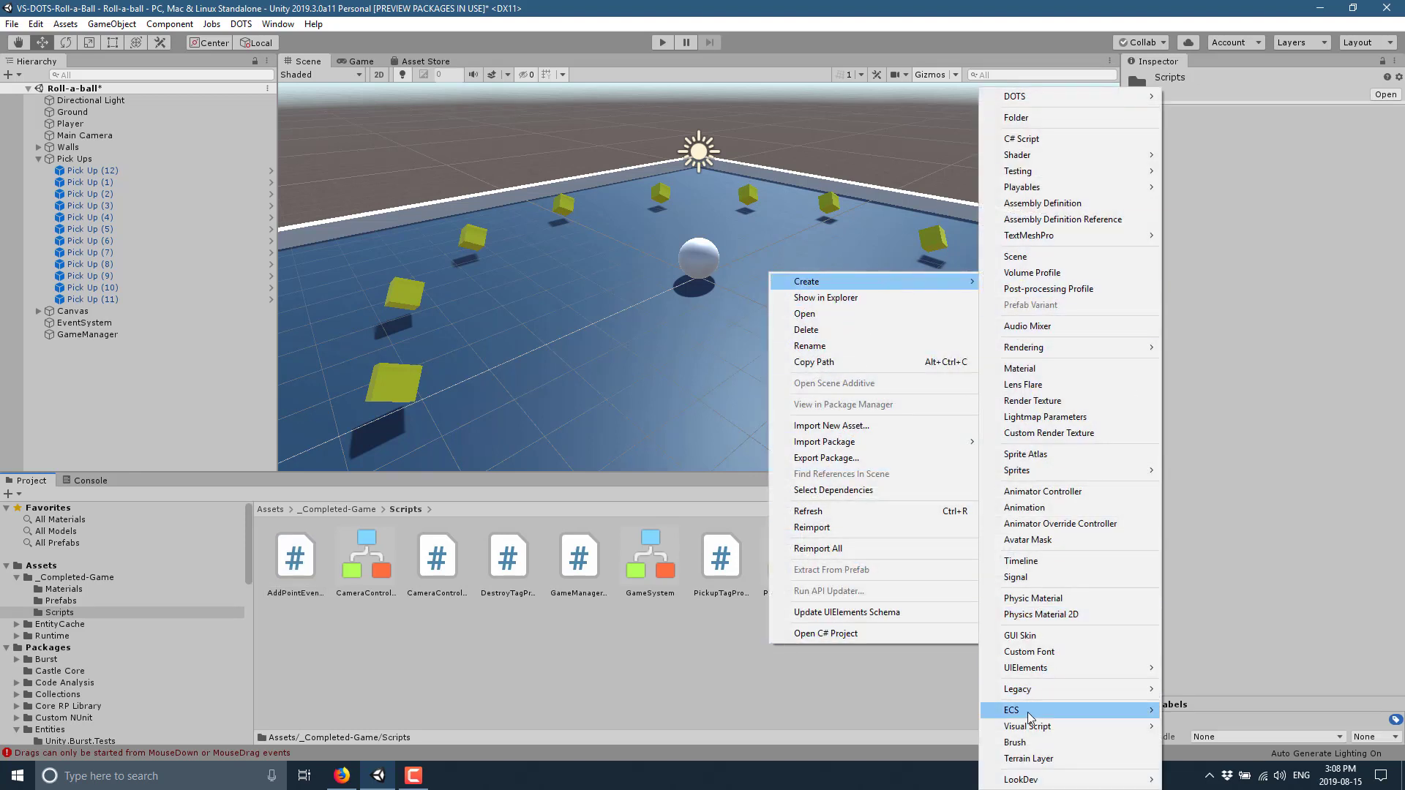
mouse_move(1027, 727)
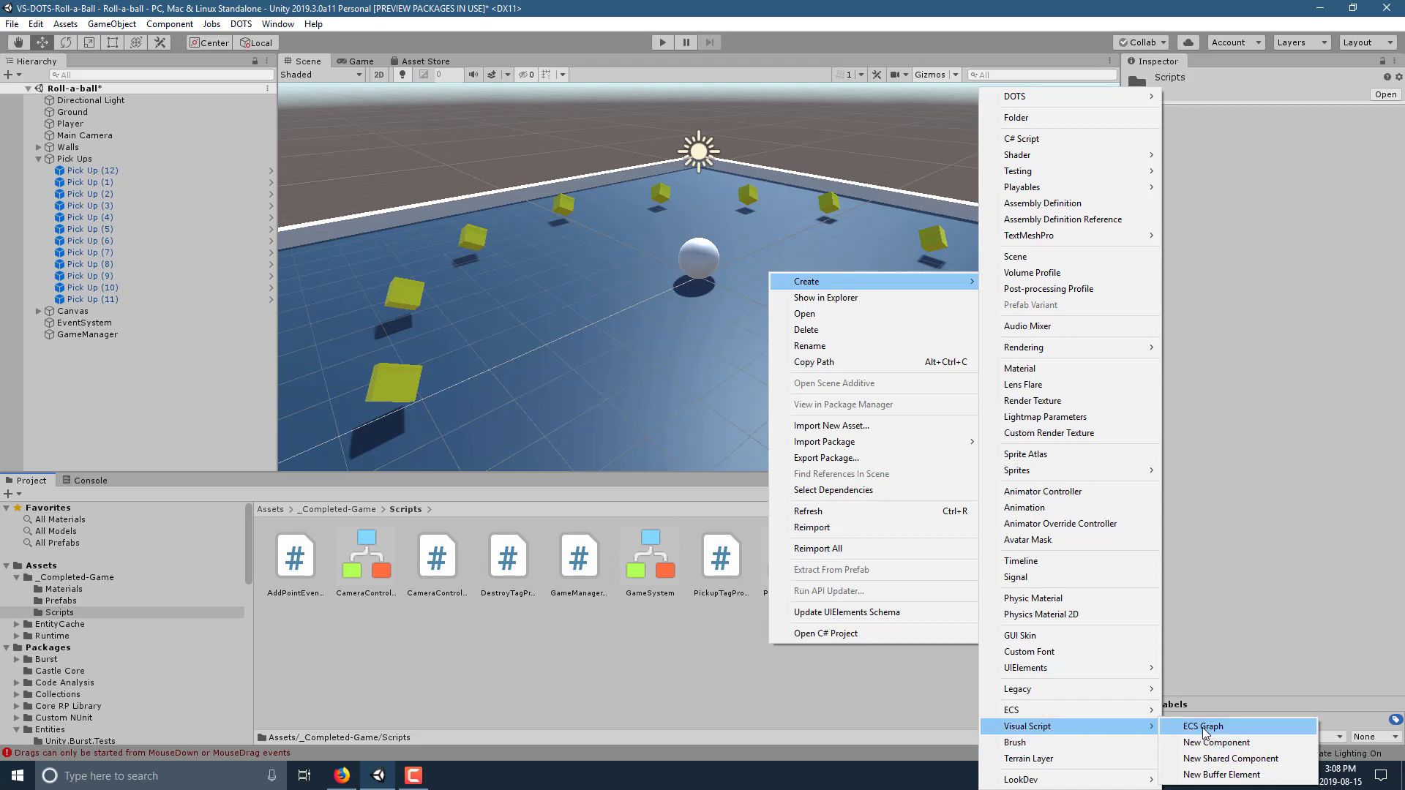
left_click(1204, 728)
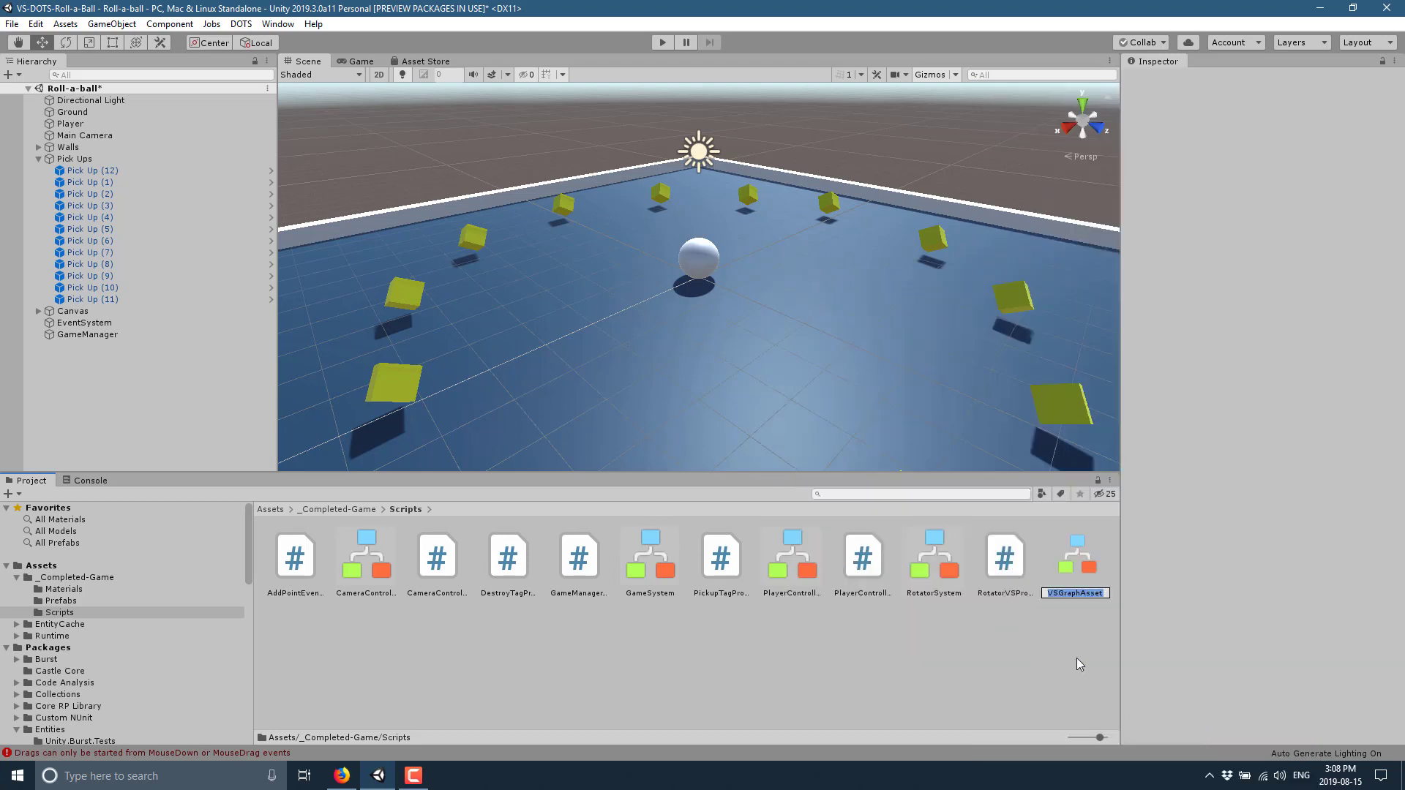
key("Return")
double_click(1083, 563)
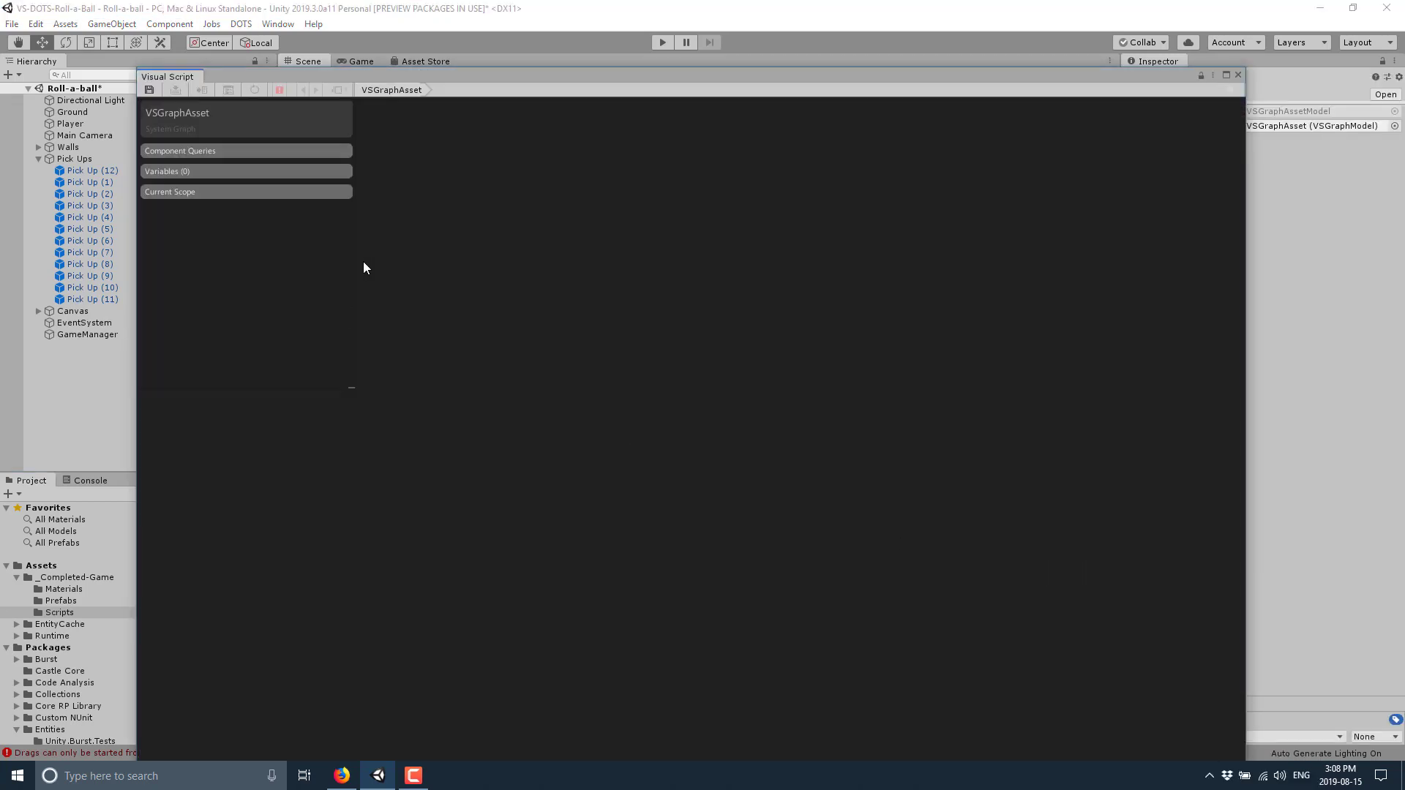
Add a Get Input node set to Mouse X to the VSGraphAsset graph
right_click(563, 424)
left_click(592, 430)
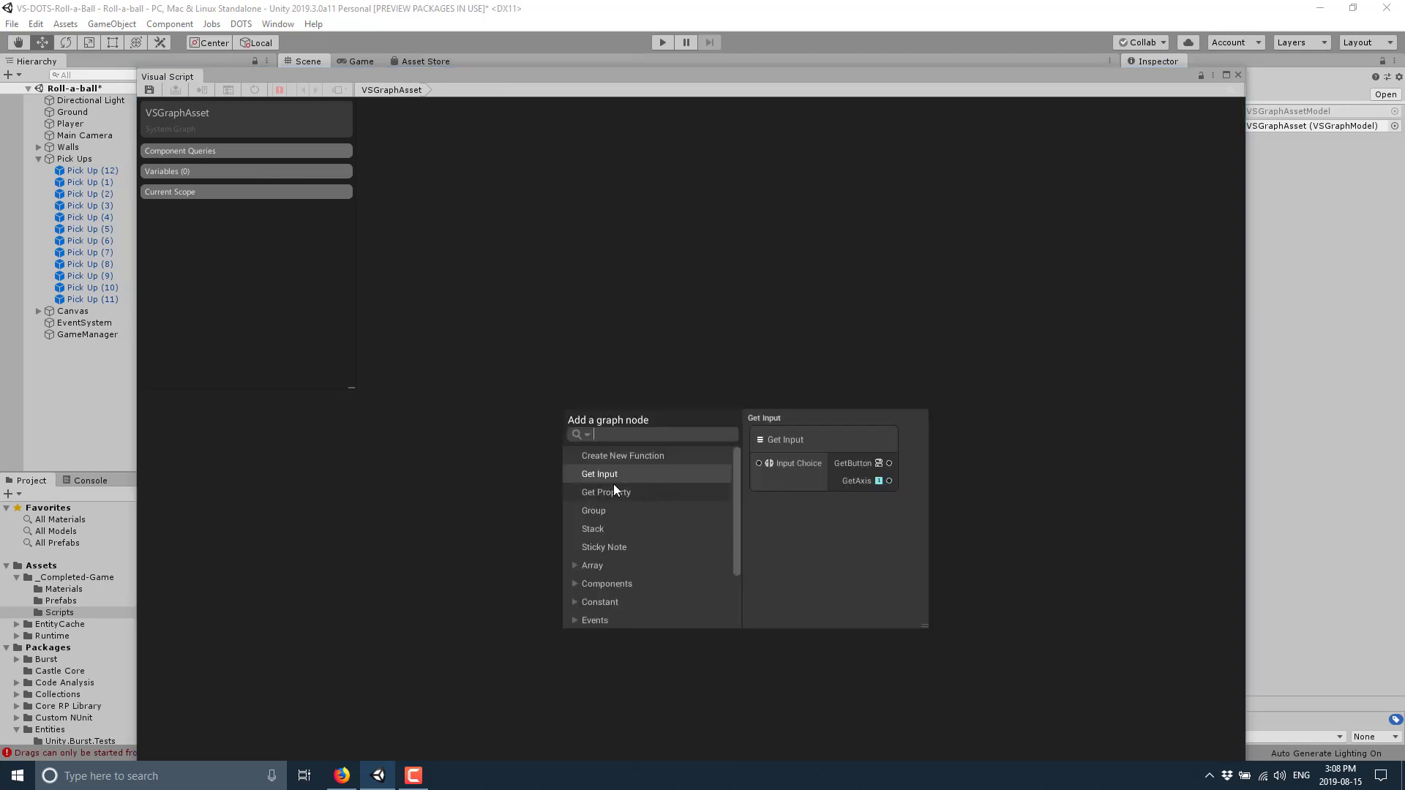
left_click(609, 480)
double_click(609, 480)
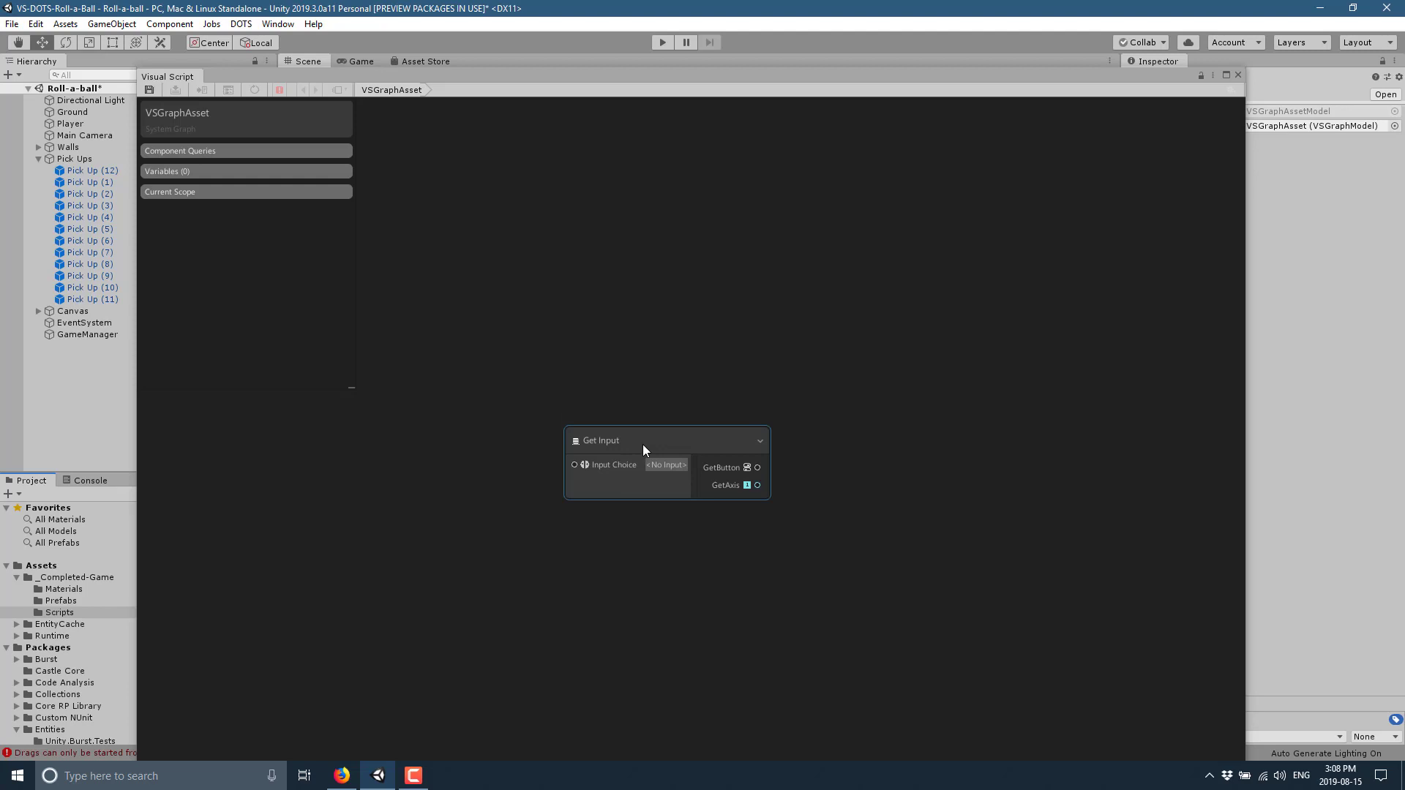
left_click(676, 466)
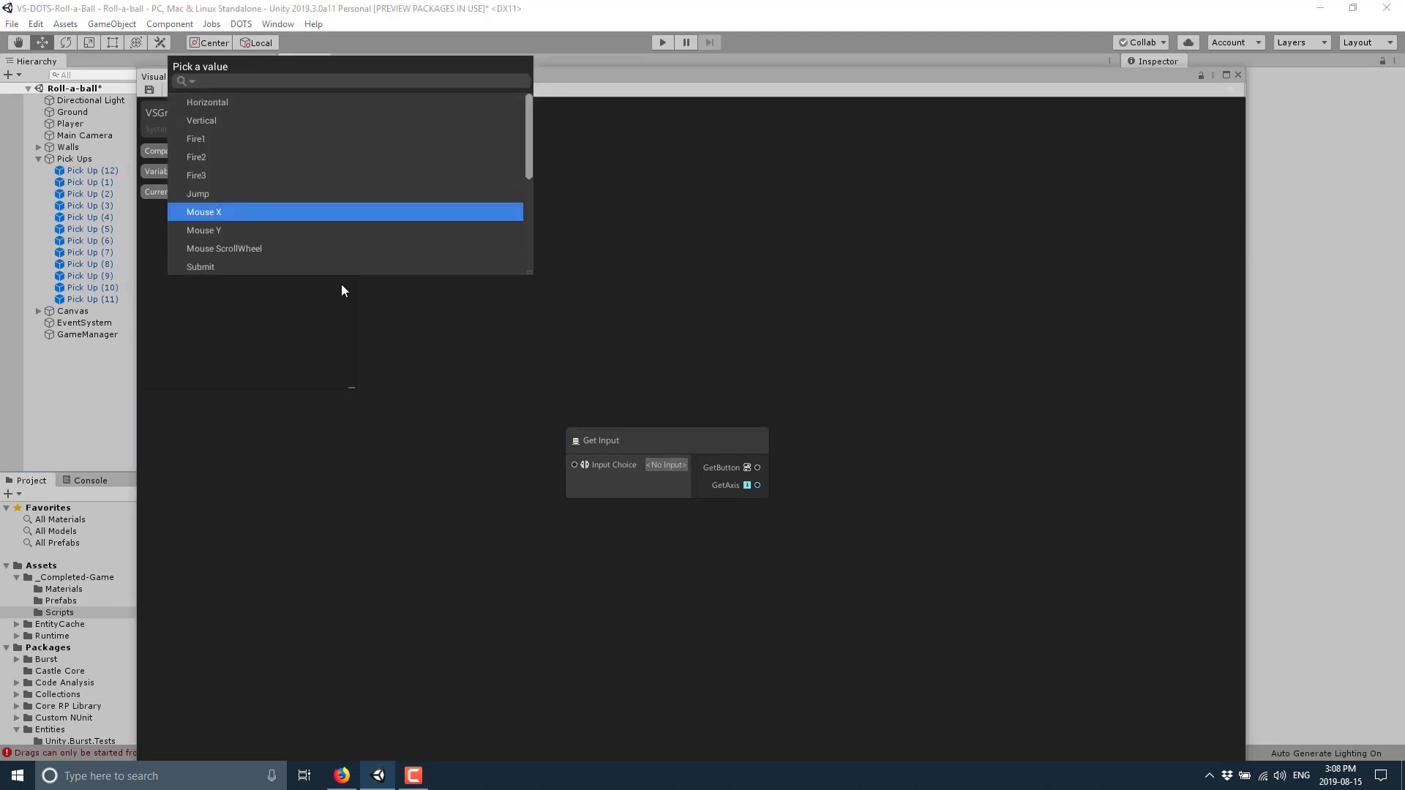
left_click(200, 212)
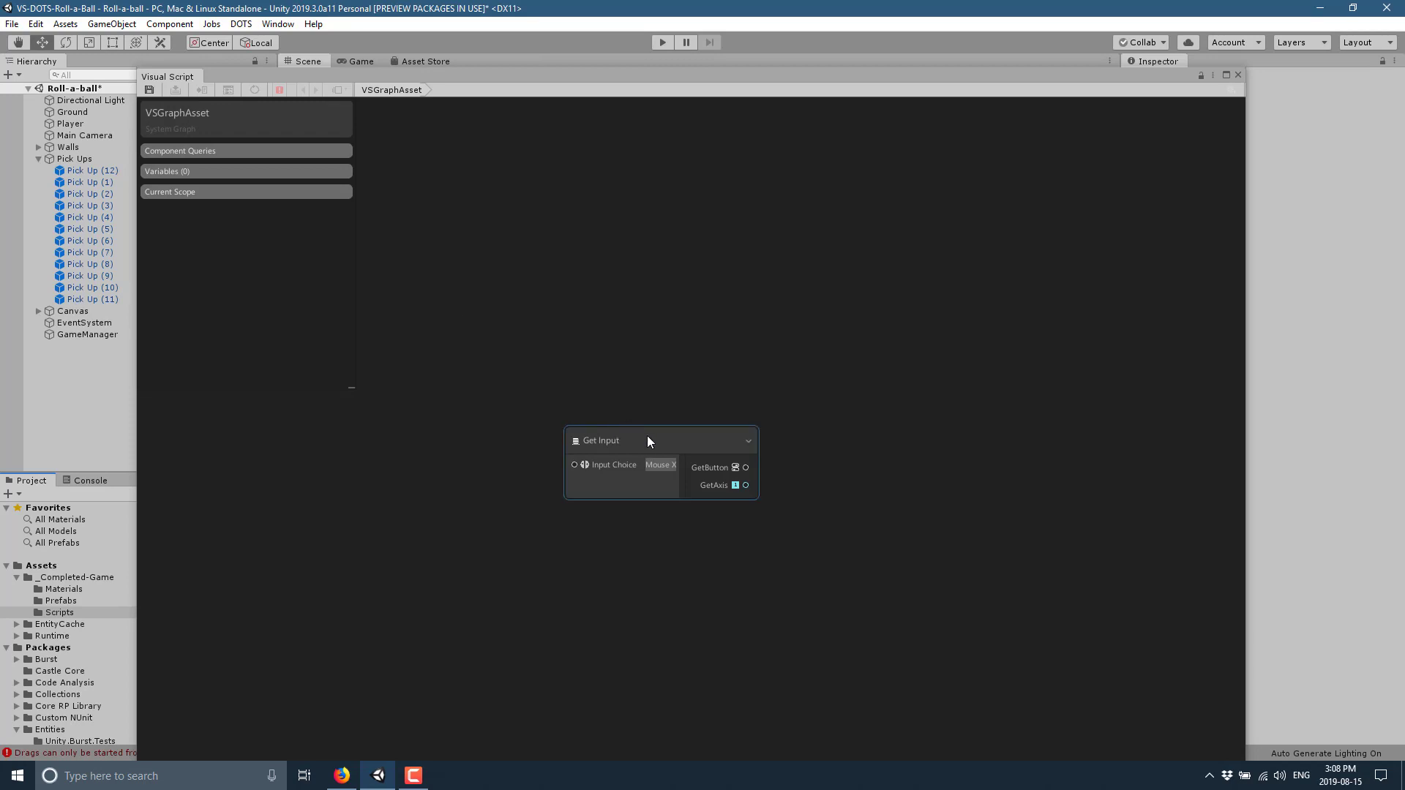
Reposition the Get Input node, cancel an attempted connection, and close the graph
left_click_drag(648, 439, 585, 325)
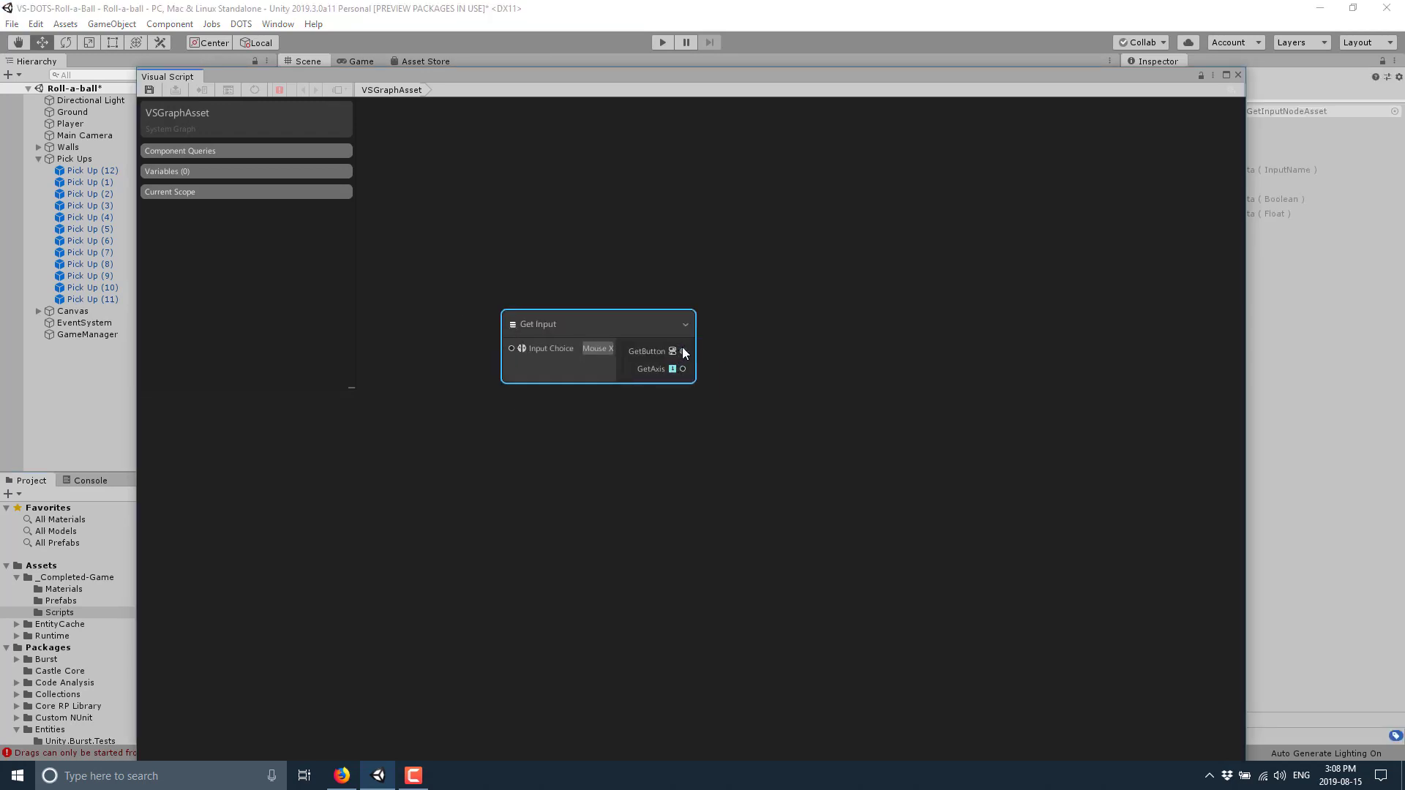
left_click_drag(682, 351, 897, 312)
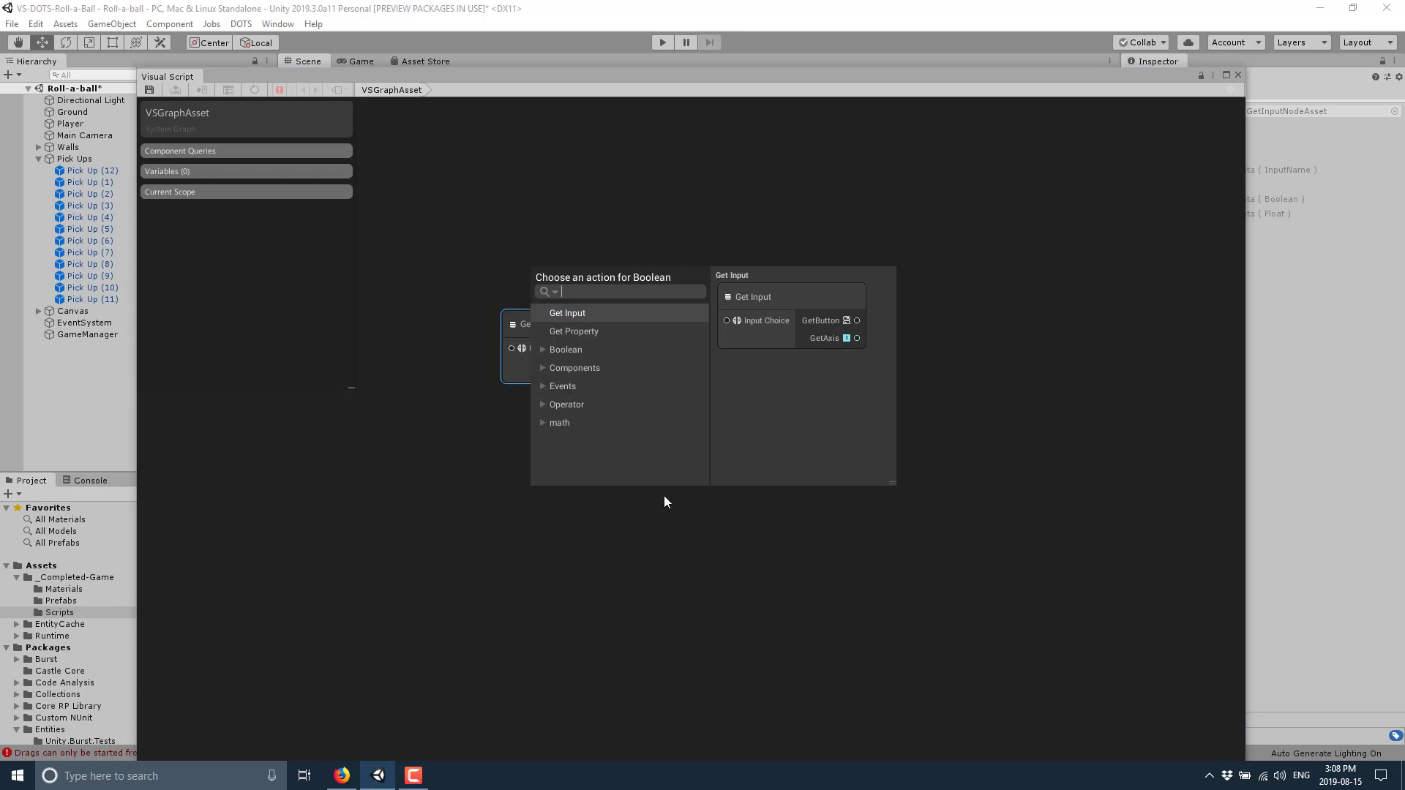
left_click(664, 494)
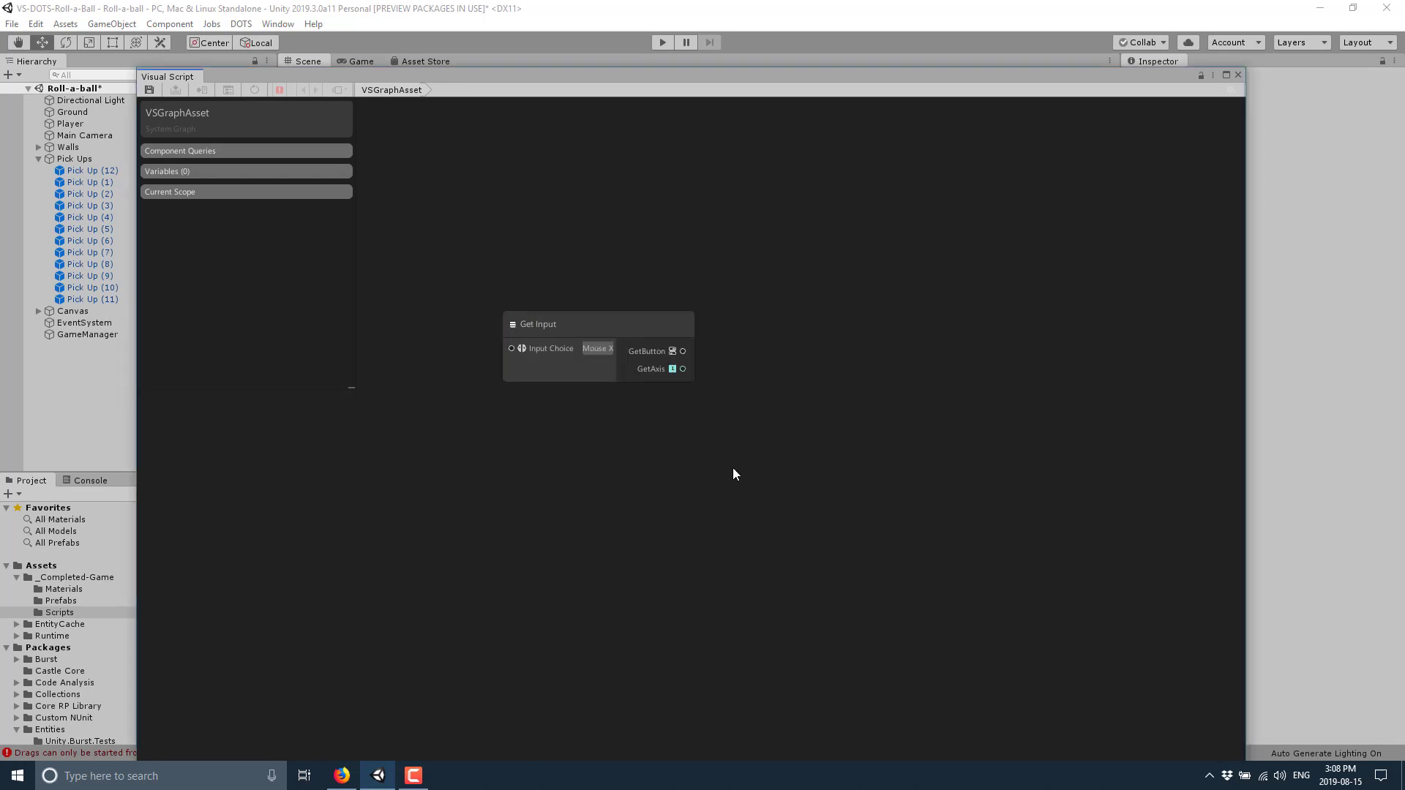
left_click(1236, 75)
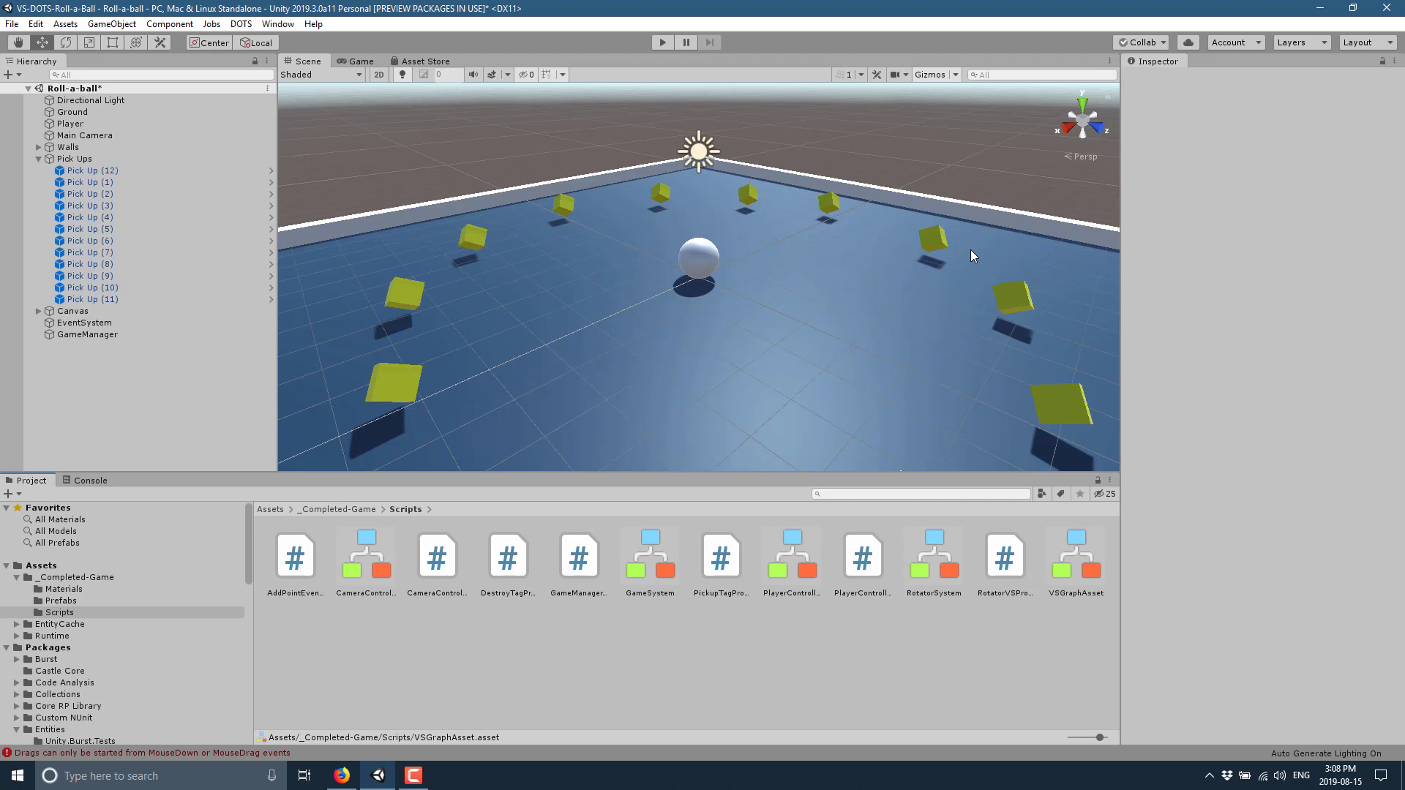
Open the GameSystem graph and view its pickup-destroying and Adding points Event nodes
double_click(648, 547)
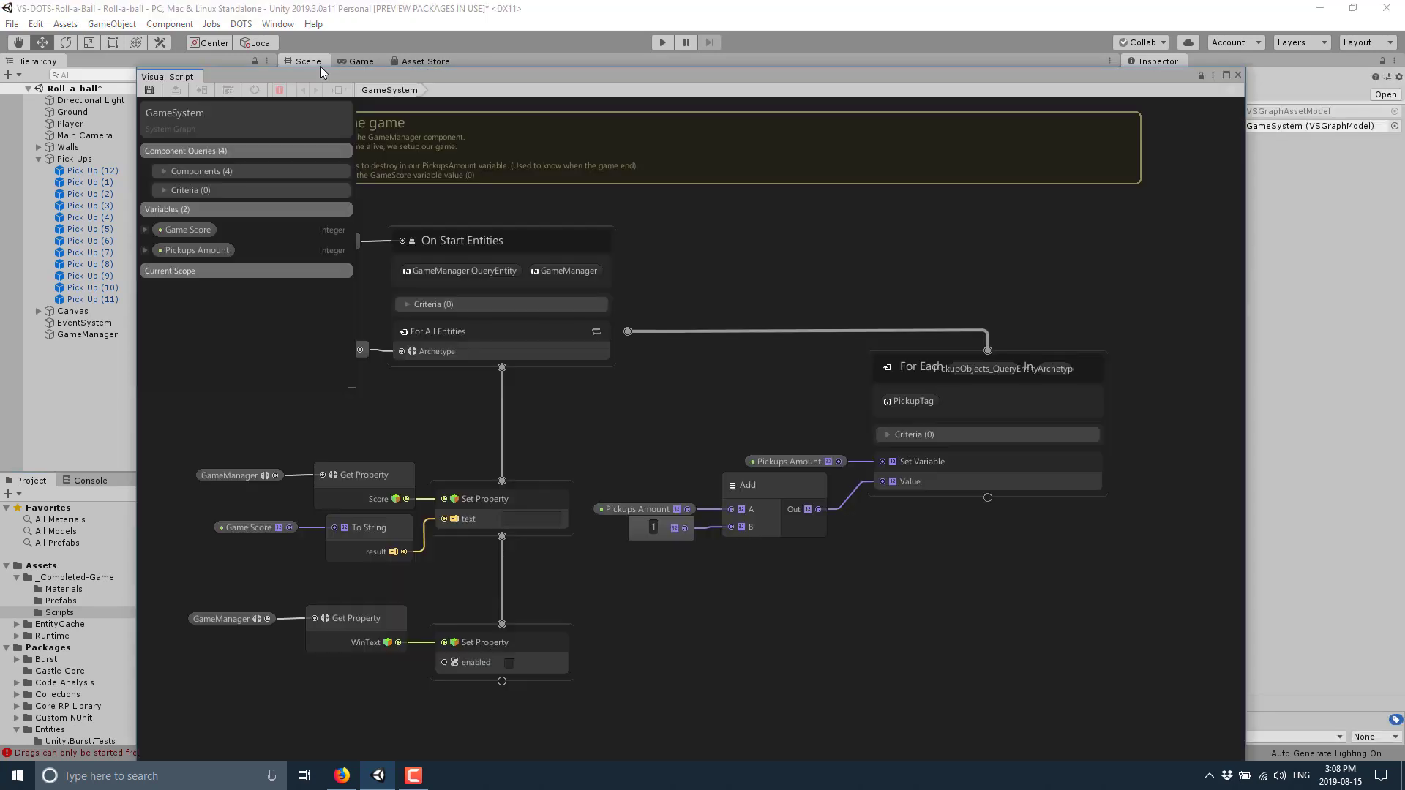
mouse_move(605, 306)
middle_mouse_down()
mouse_move(779, 405)
mouse_move(569, 458)
mouse_move(363, 590)
middle_mouse_up()
middle_click_drag(918, 754, 707, 487)
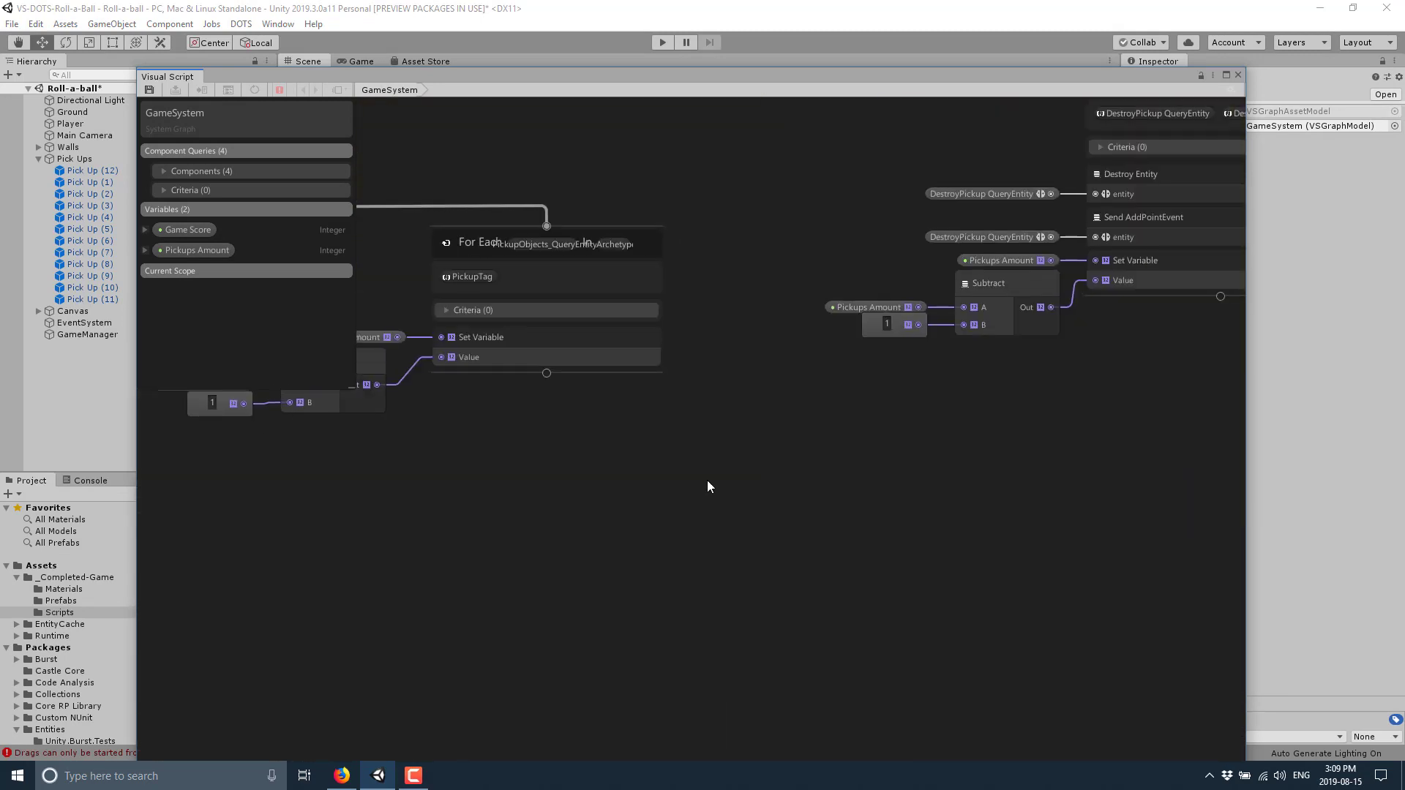
scroll(770, 629, "down", 2)
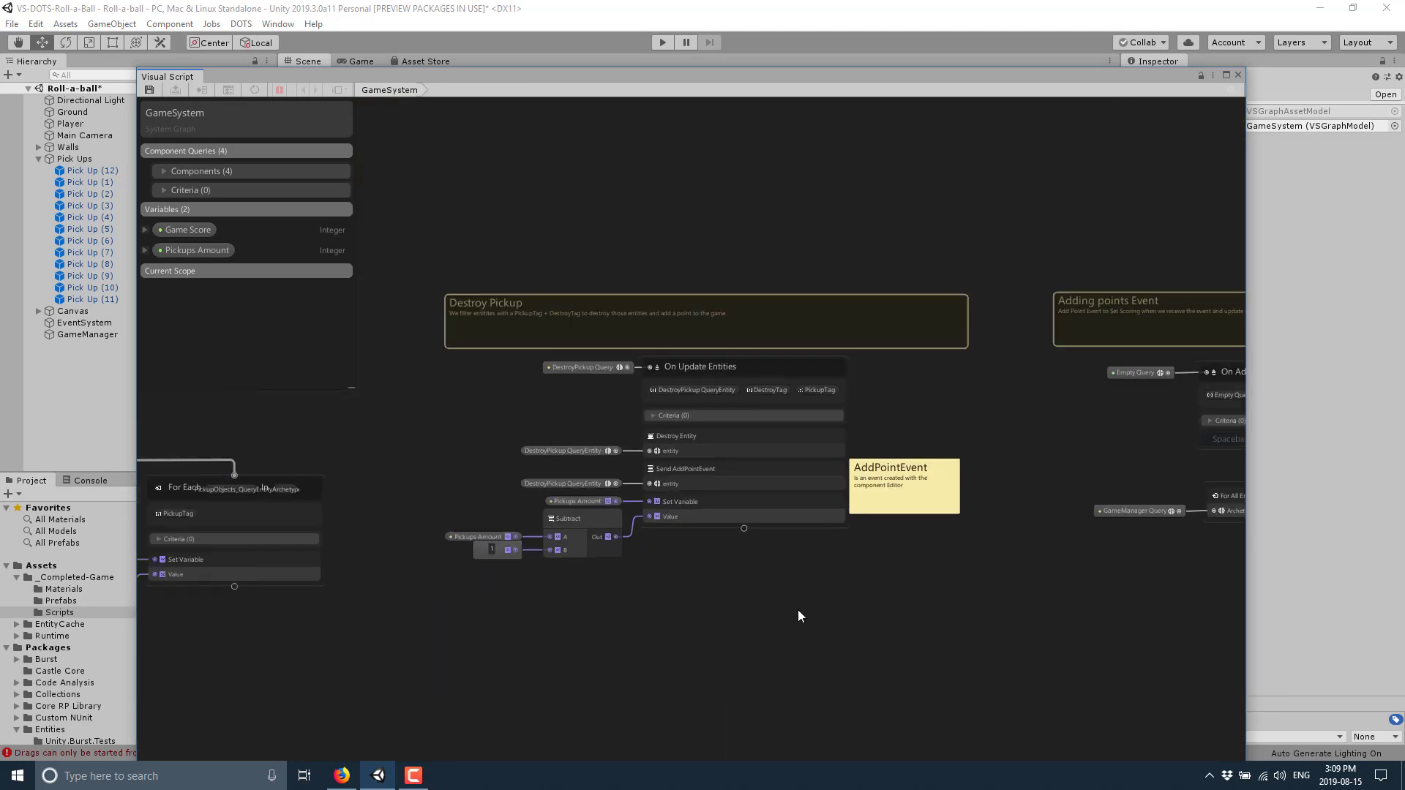
middle_click_drag(798, 608, 534, 543)
Zoom into Adding points Event, then review Win Condition and the Destroy Pickup nodes
scroll(560, 555, "down", 1)
scroll(569, 558, "up", 1)
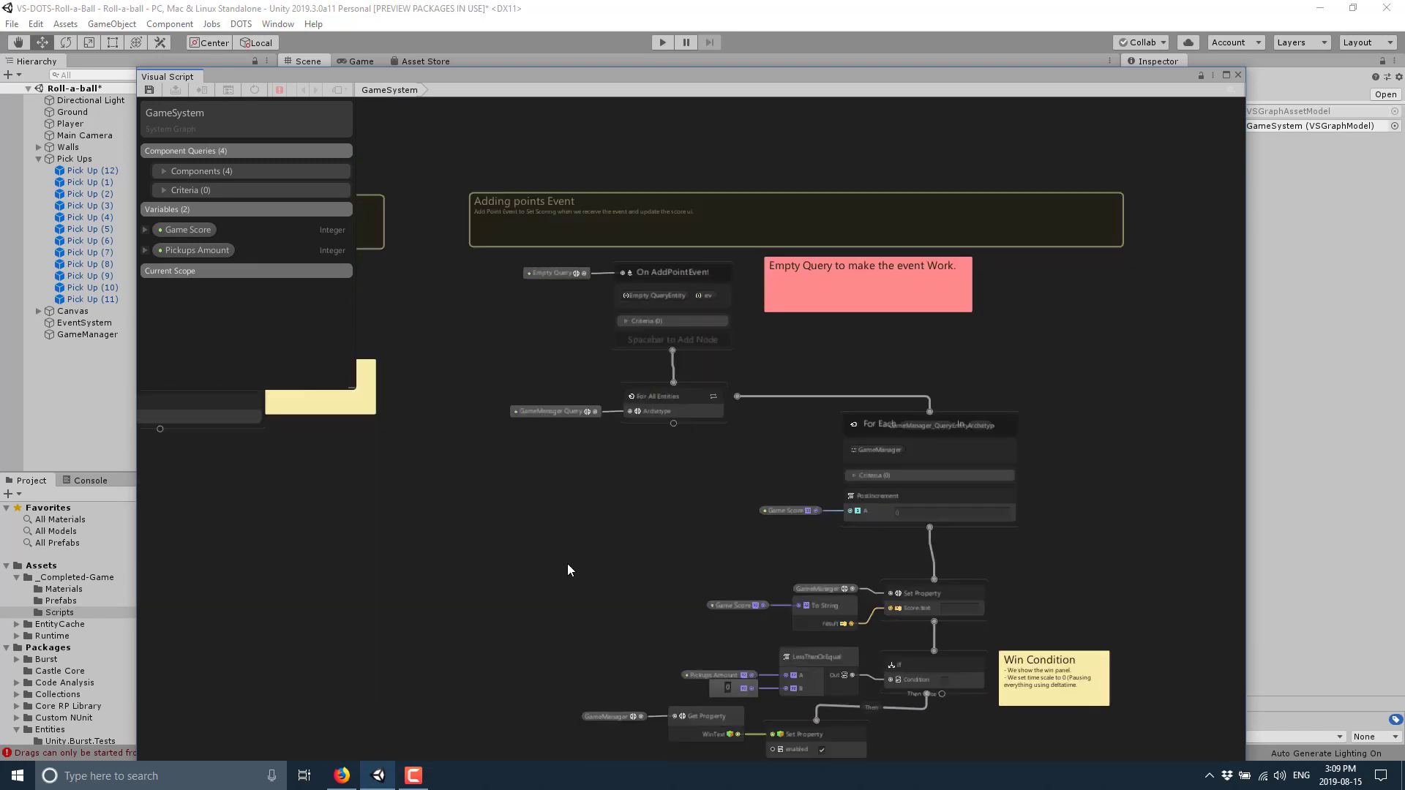
scroll(568, 564, "up", 1)
middle_click_drag(732, 541, 664, 660)
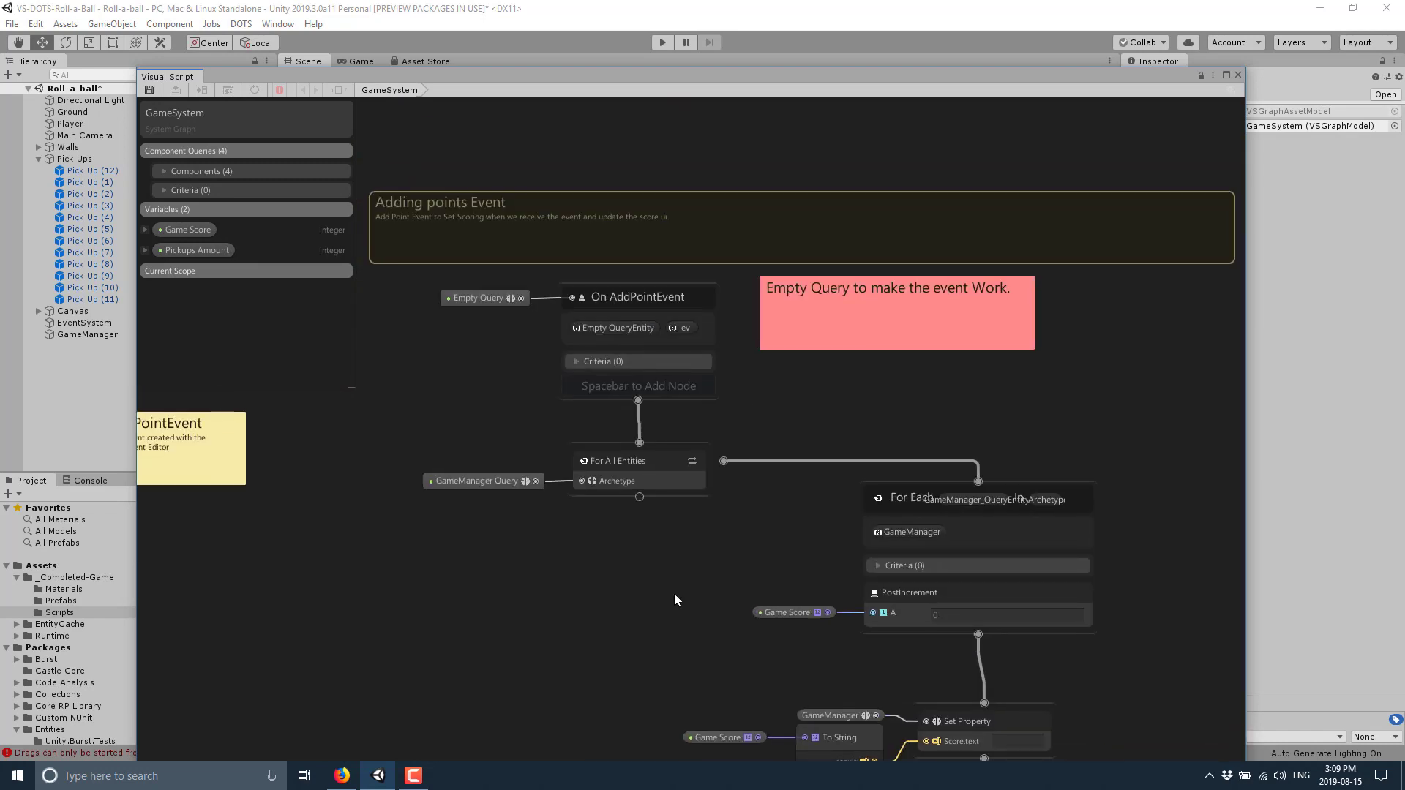
middle_click_drag(674, 600, 683, 348)
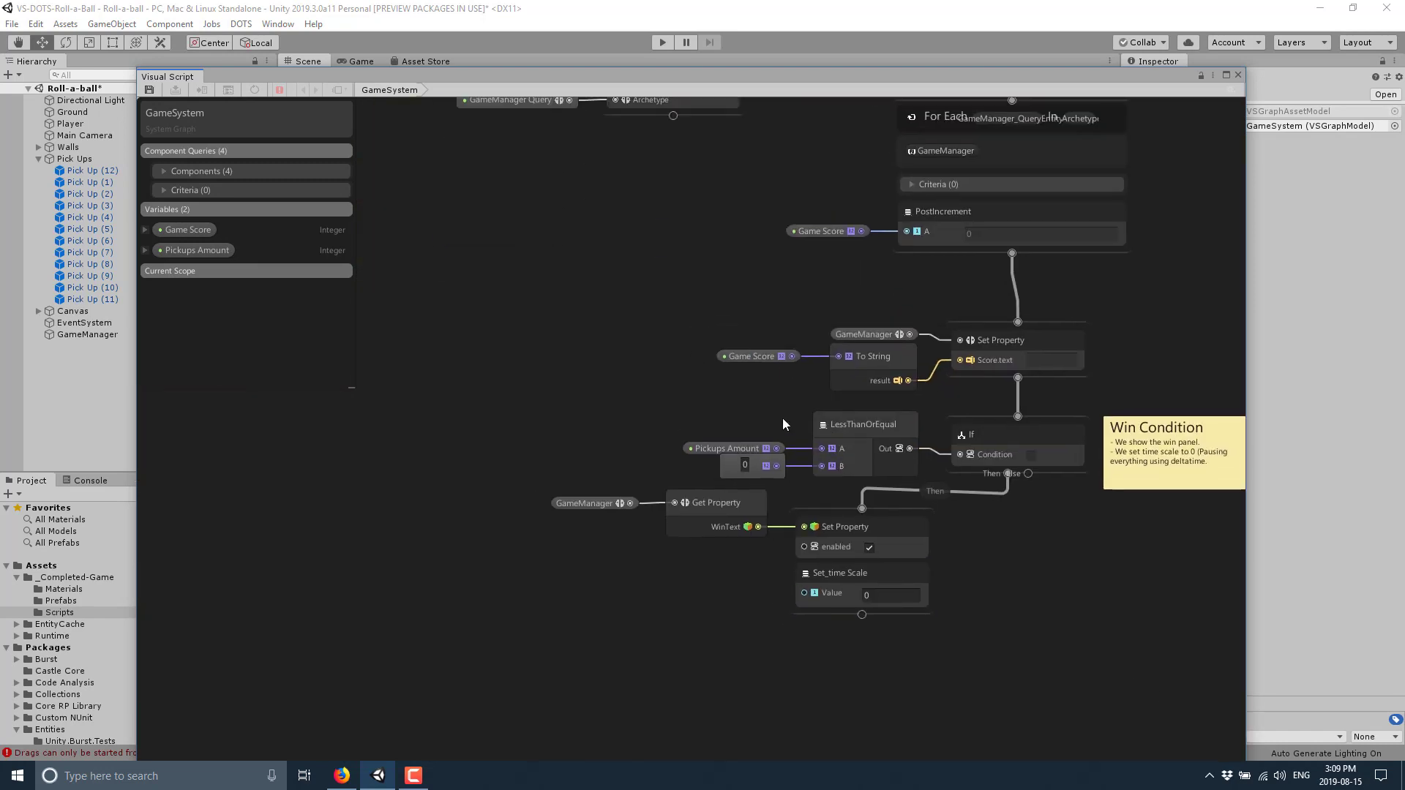
mouse_move(783, 424)
middle_mouse_down()
mouse_move(944, 555)
mouse_move(1273, 603)
mouse_move(761, 623)
mouse_move(981, 693)
mouse_move(866, 574)
middle_mouse_up()
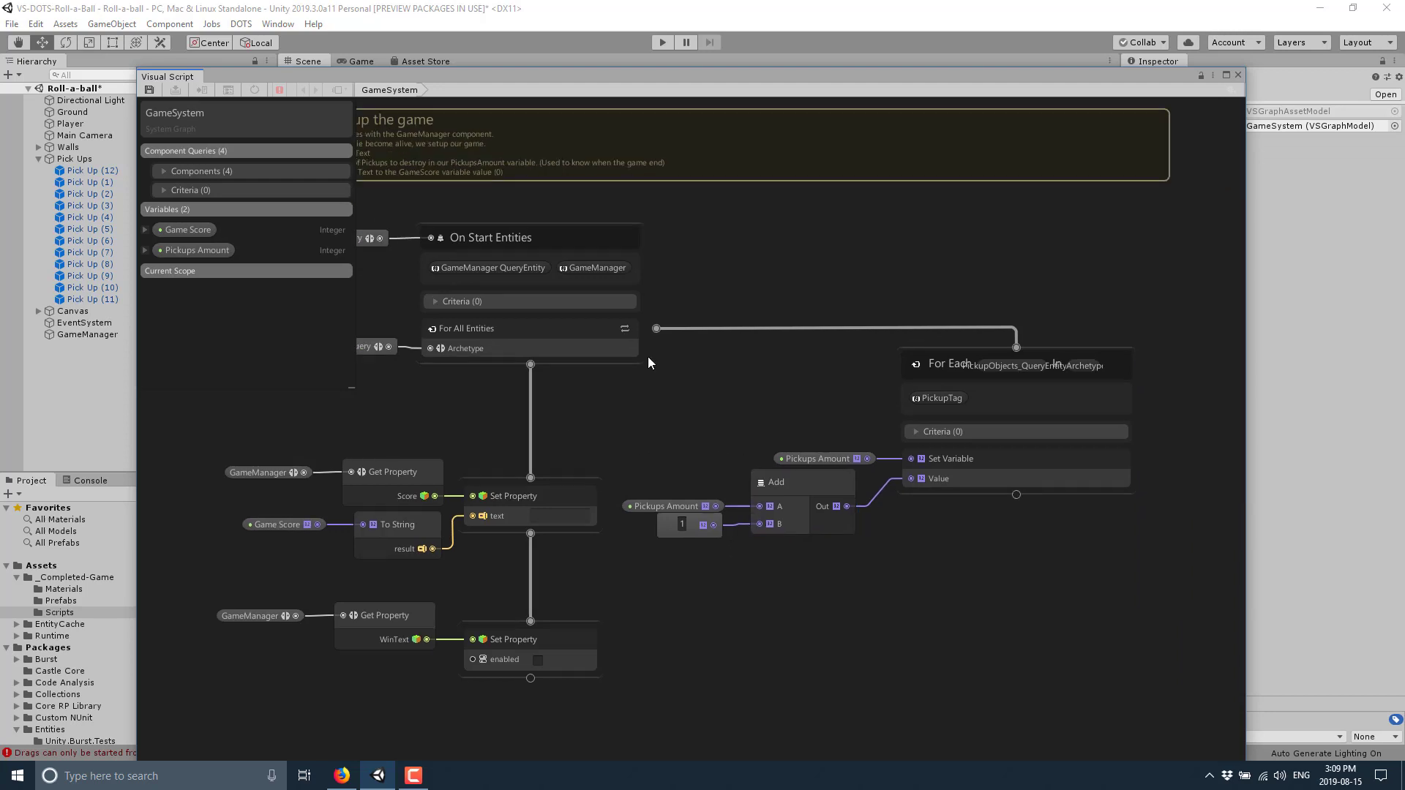
middle_click_drag(700, 490, 648, 415)
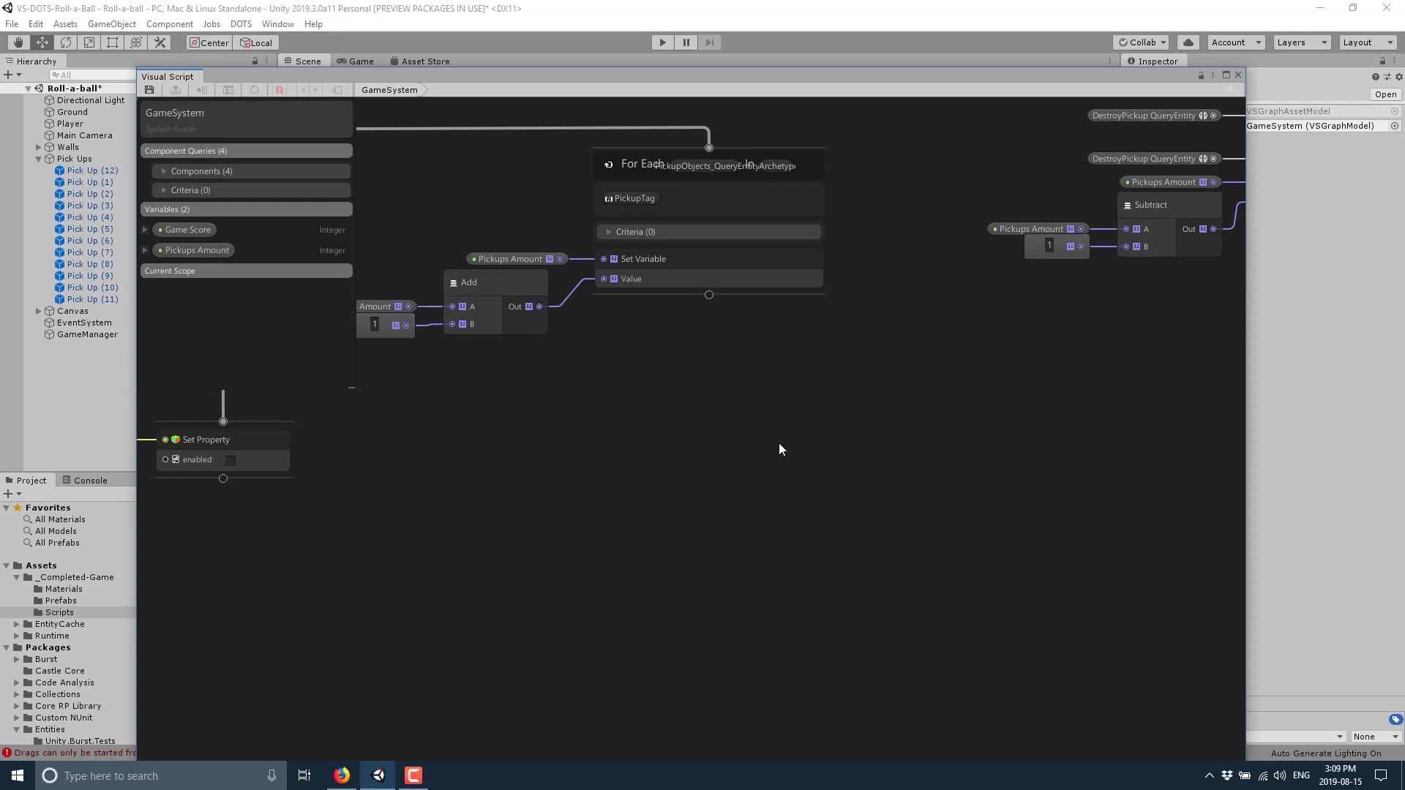
key("space")
left_click(646, 541)
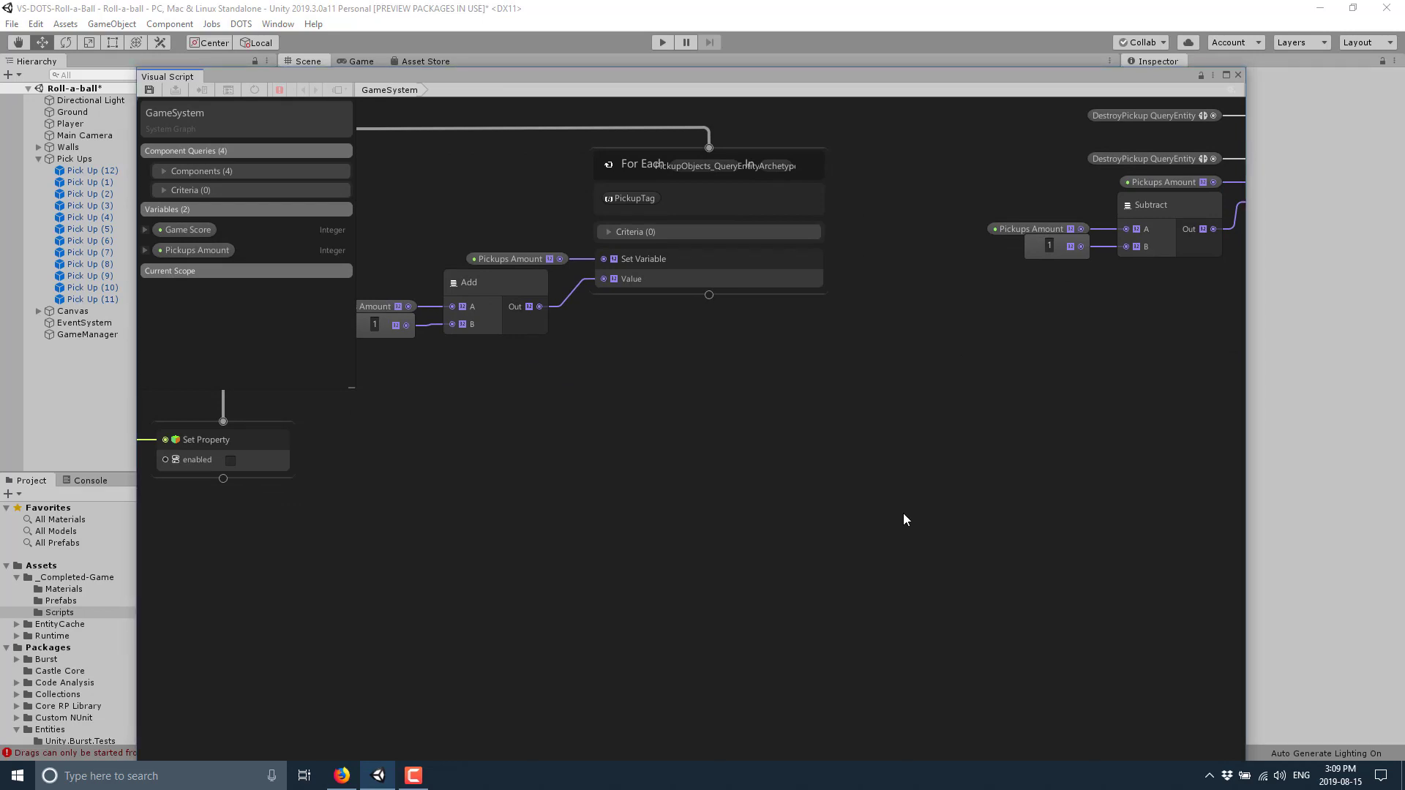
mouse_move(903, 517)
middle_mouse_down()
mouse_move(835, 379)
mouse_move(853, 573)
middle_mouse_up()
mouse_move(752, 692)
middle_mouse_down()
mouse_move(659, 627)
mouse_move(683, 574)
mouse_move(474, 574)
middle_mouse_up()
middle_click_drag(604, 513, 610, 446)
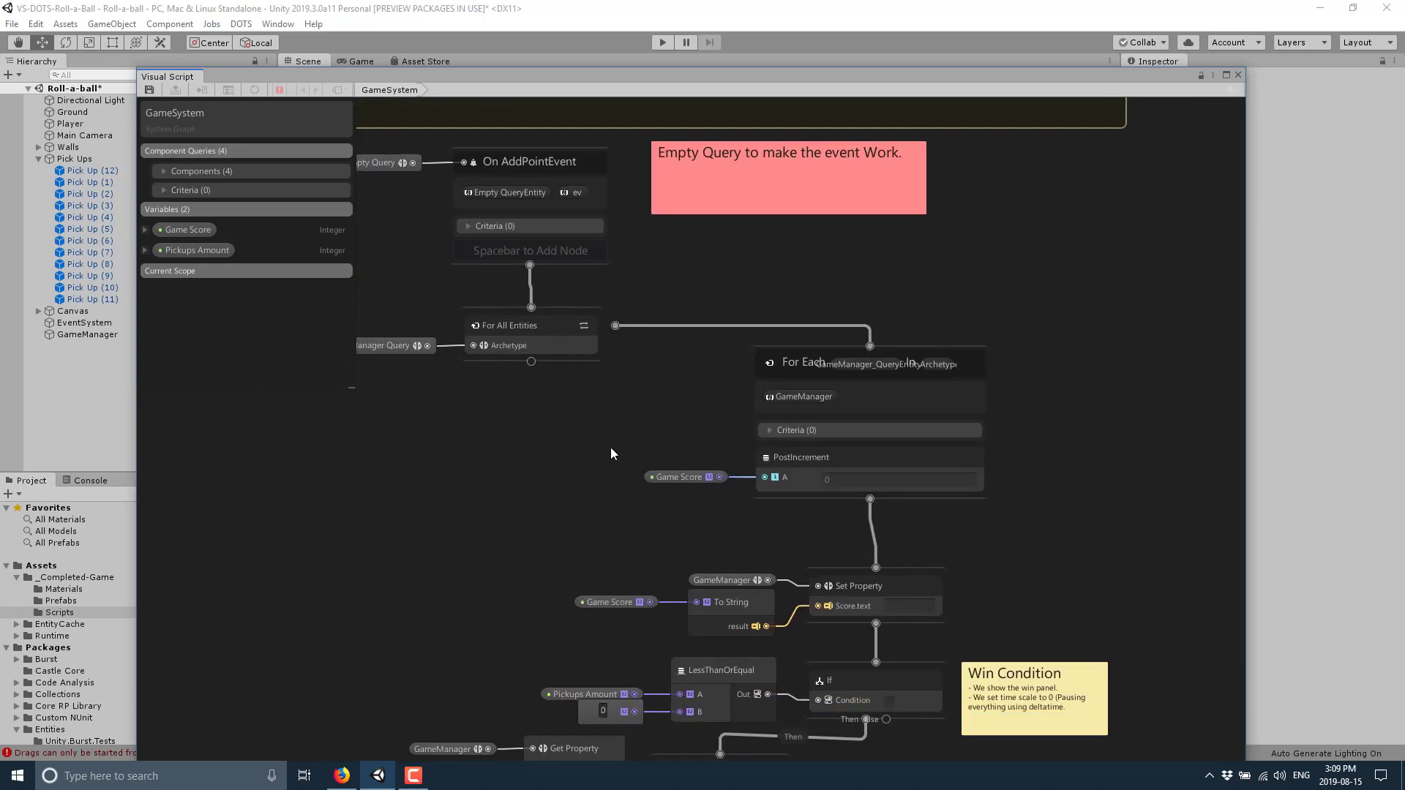
middle_click_drag(1209, 562, 1178, 362)
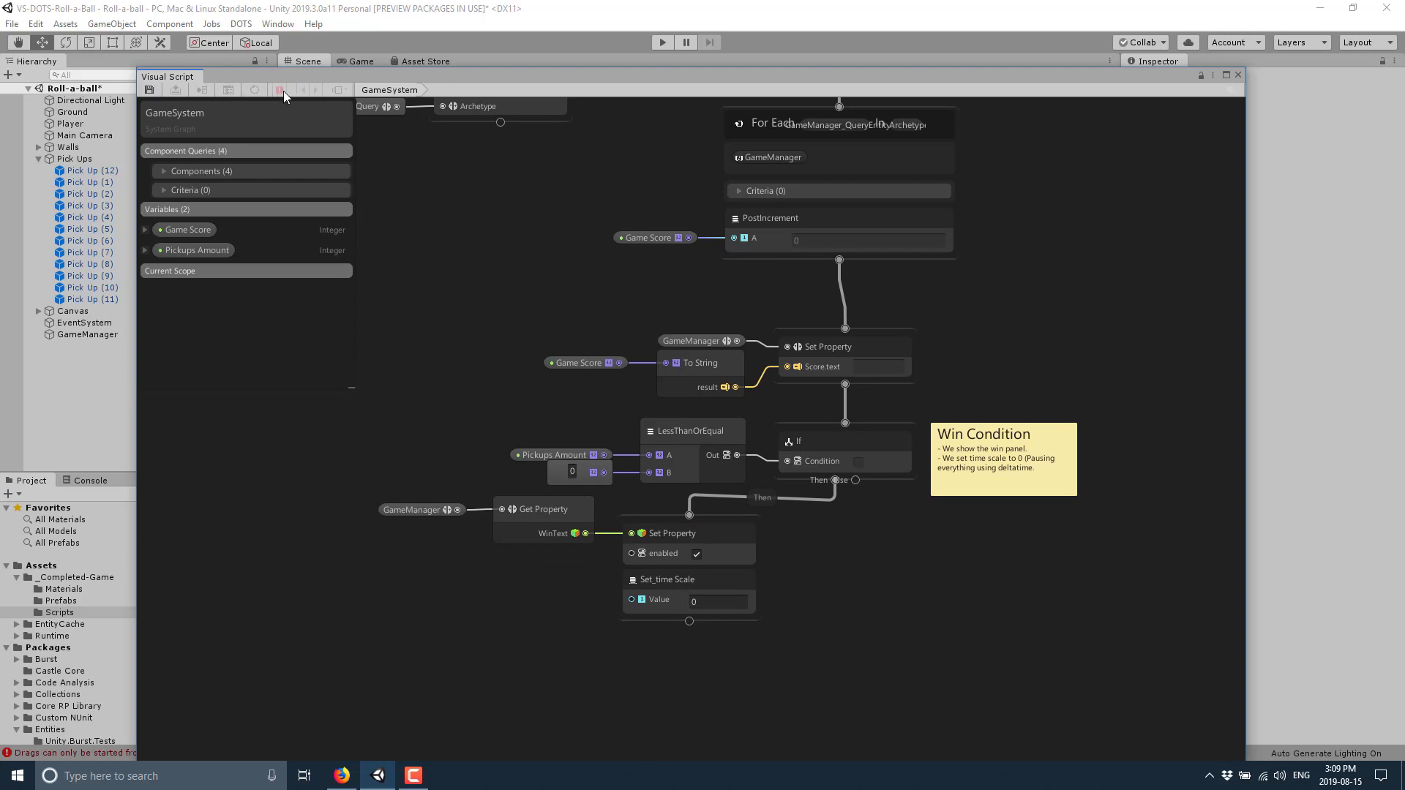
right_click(538, 262)
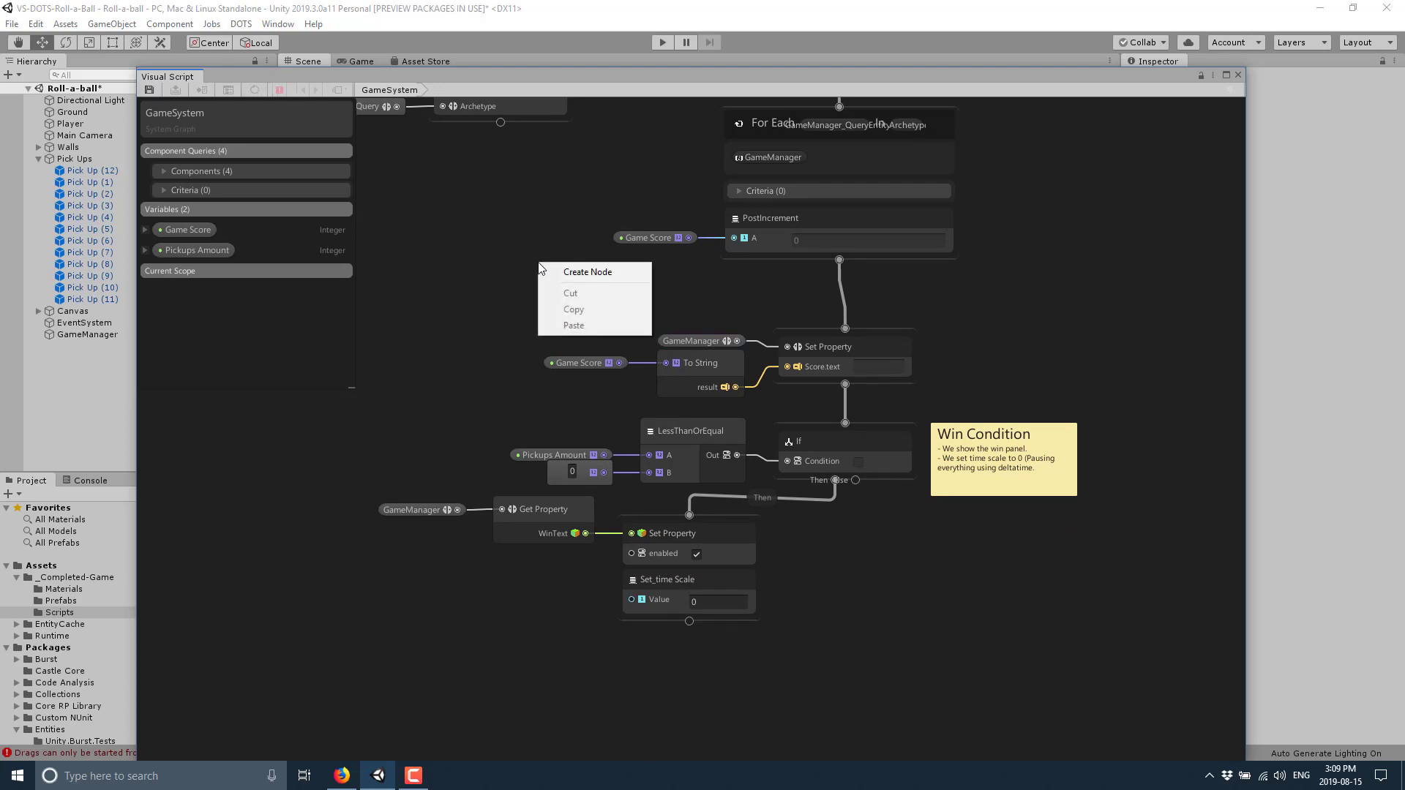
key("Escape")
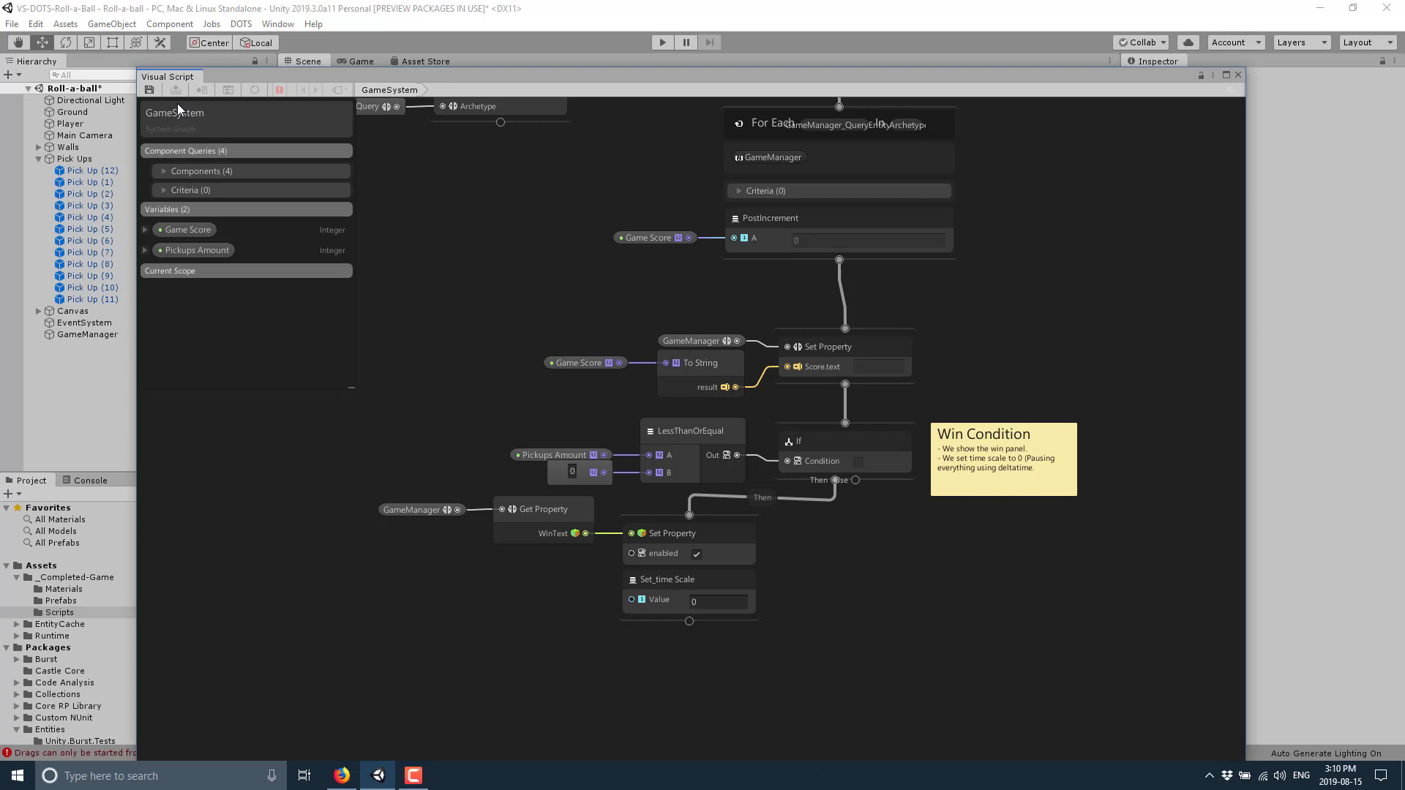
scroll(652, 493, "up", 2)
scroll(651, 494, "up", 3)
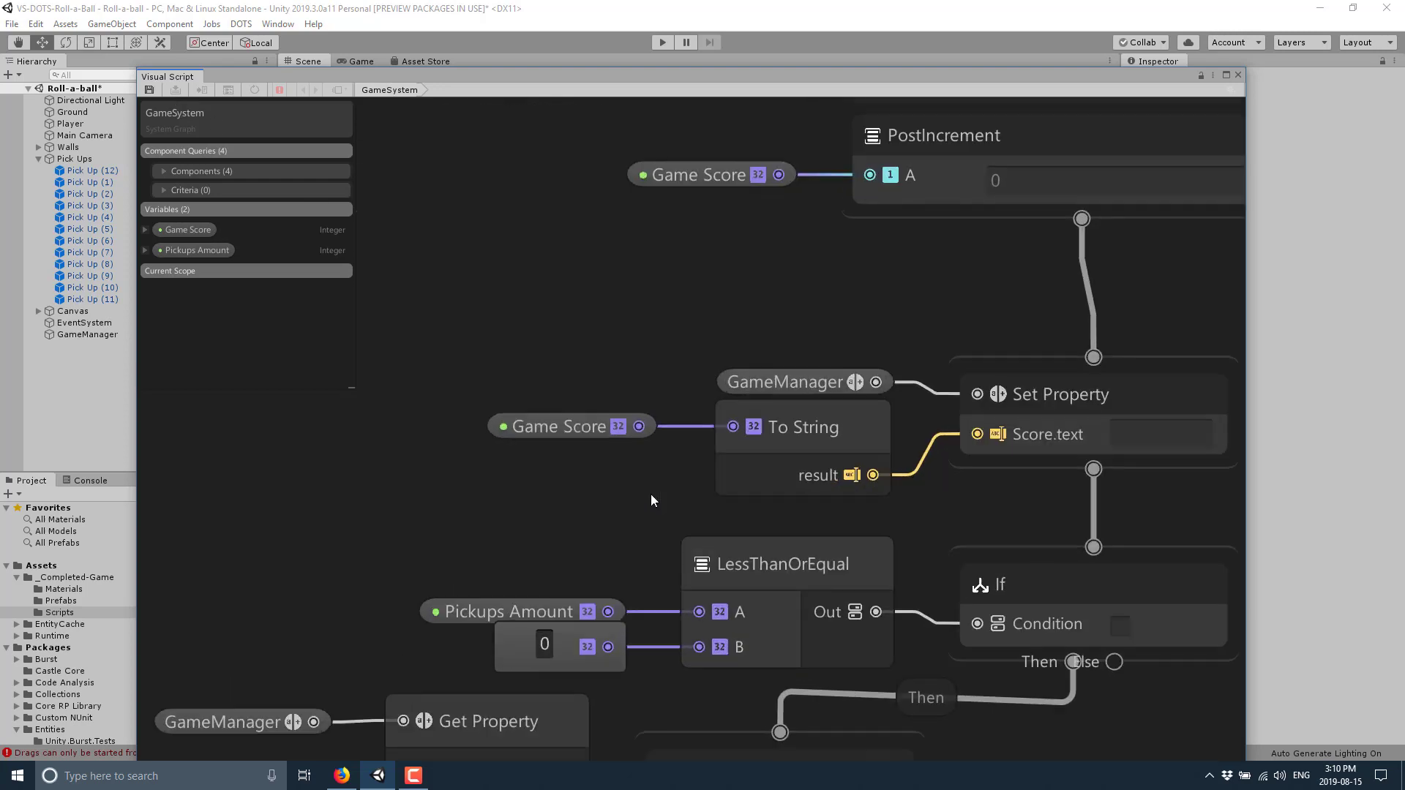
mouse_move(651, 494)
middle_mouse_down()
mouse_move(793, 291)
mouse_move(825, 180)
middle_mouse_up()
mouse_move(1112, 540)
middle_mouse_down()
mouse_move(844, 665)
mouse_move(613, 656)
middle_mouse_up()
middle_click_drag(888, 573, 1139, 577)
middle_click_drag(834, 169, 897, 357)
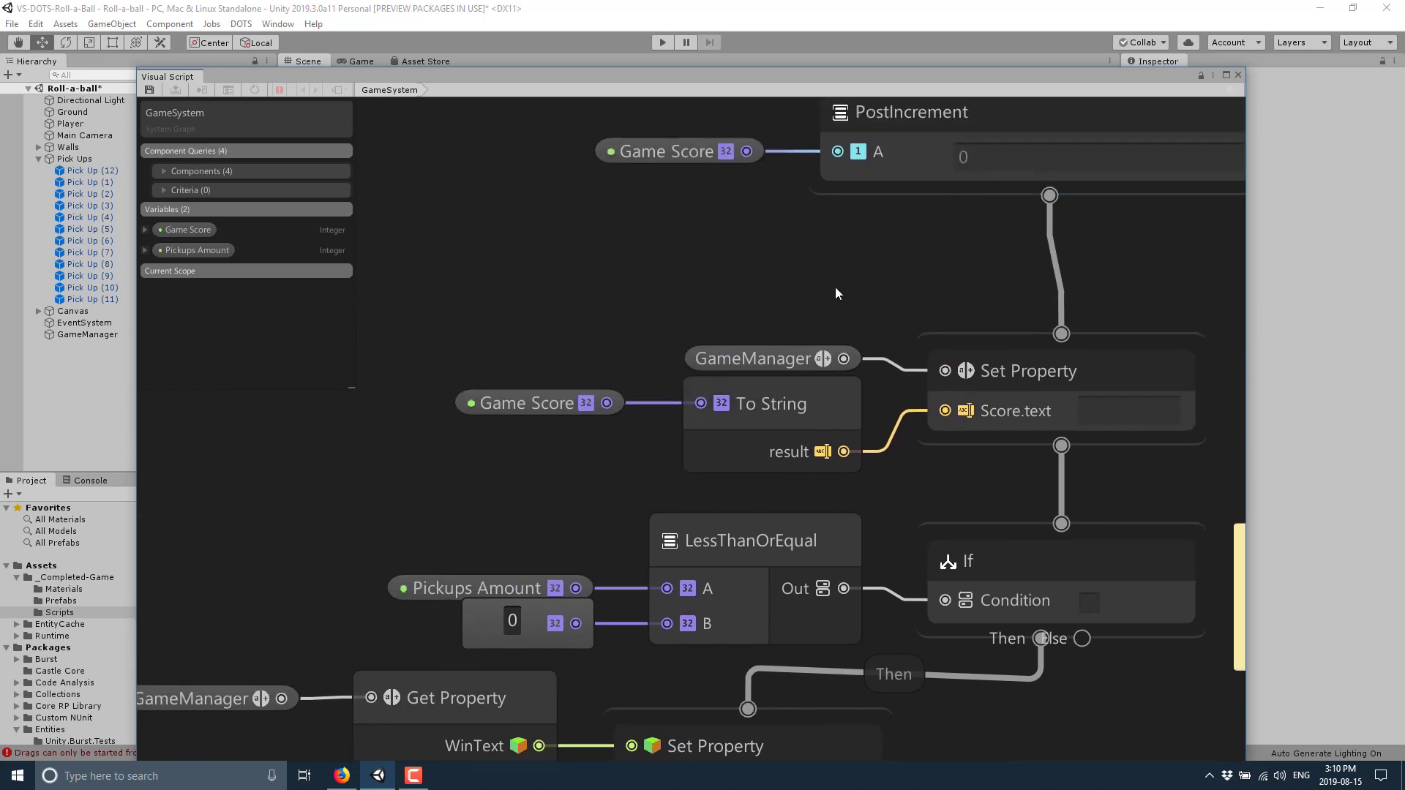
mouse_move(836, 293)
middle_mouse_down()
mouse_move(749, 300)
mouse_move(633, 574)
mouse_move(662, 617)
mouse_move(844, 744)
middle_mouse_up()
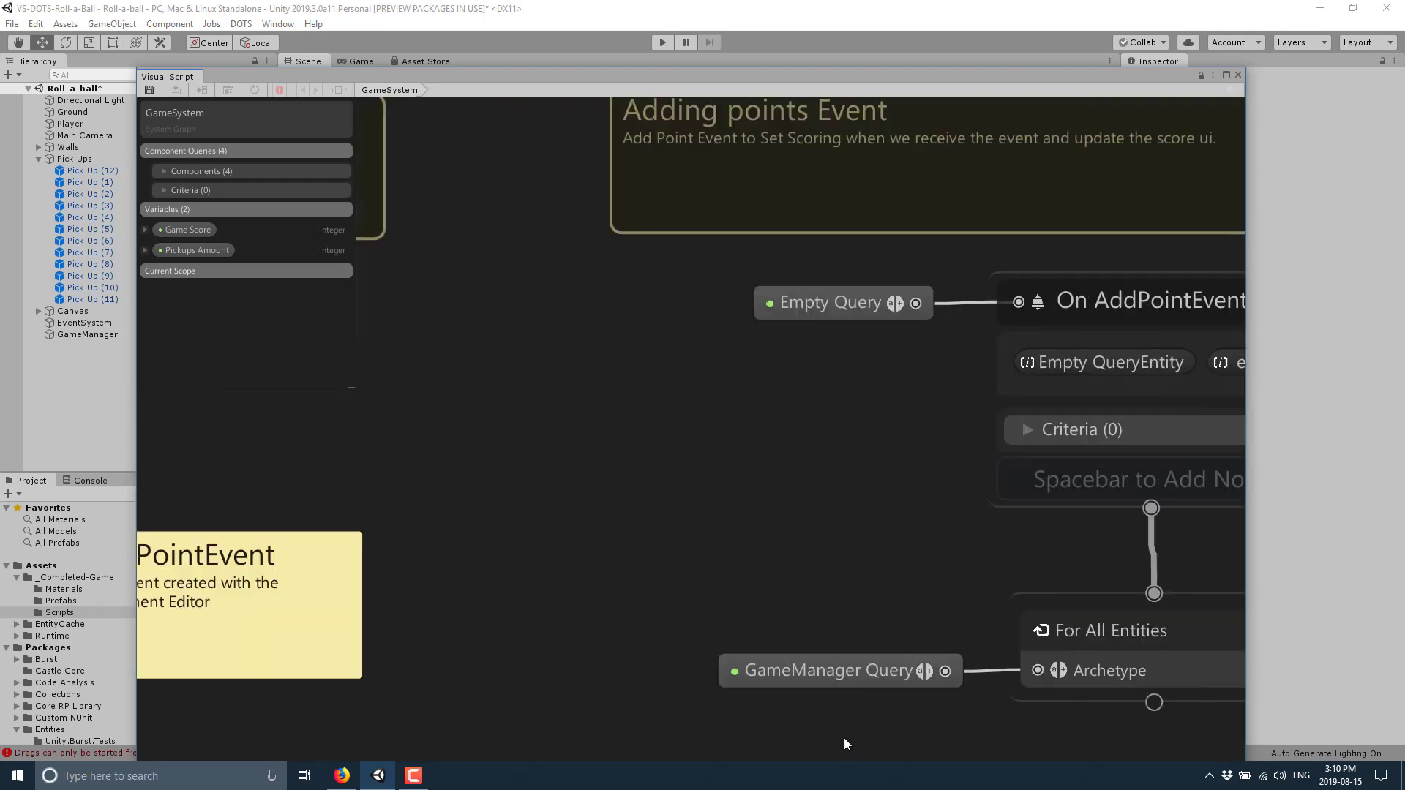
middle_click_drag(732, 520, 881, 520)
middle_click_drag(585, 439, 1013, 442)
middle_click_drag(848, 439, 1085, 424)
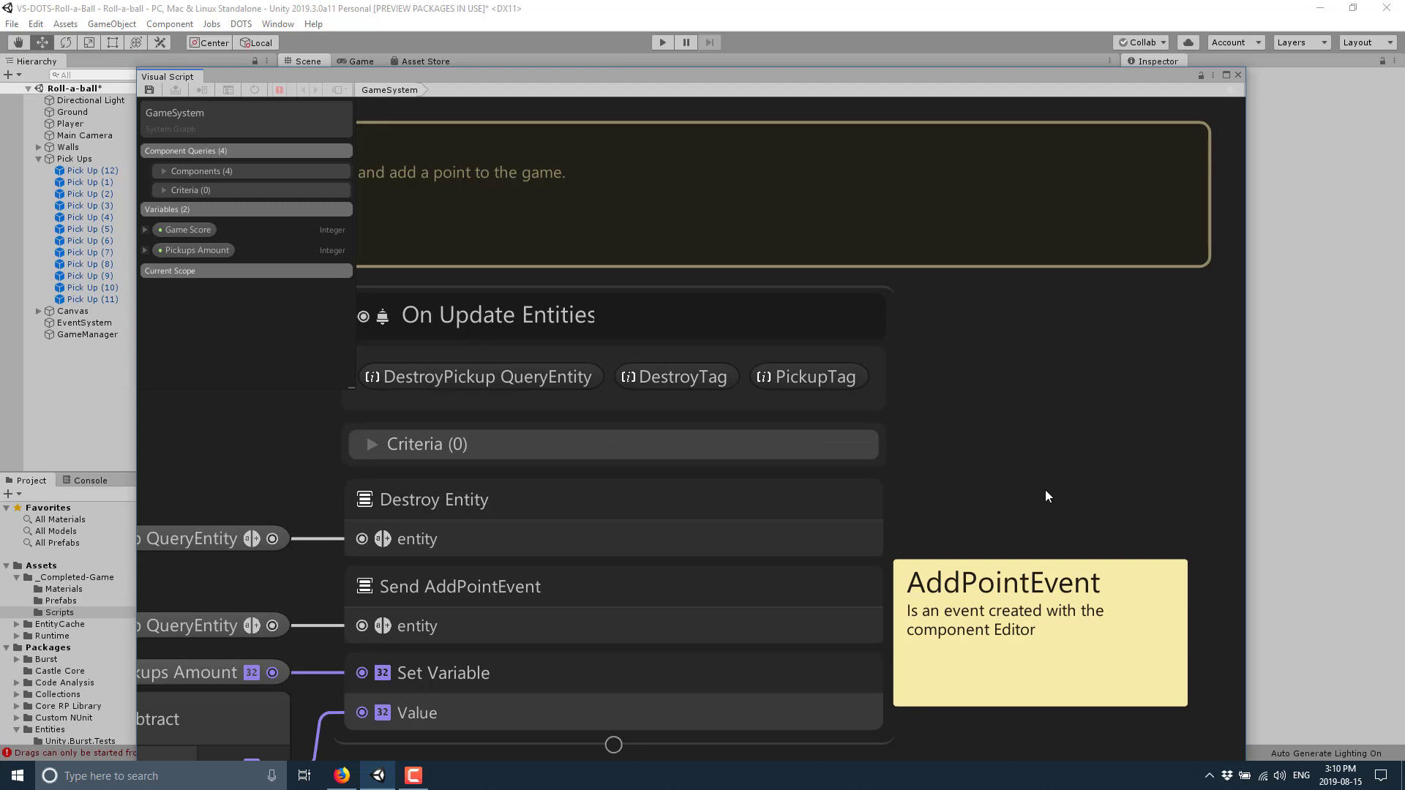
Return to the forum's Drop 3 post top and highlight the required version '2019.3.0a11'
left_click(342, 774)
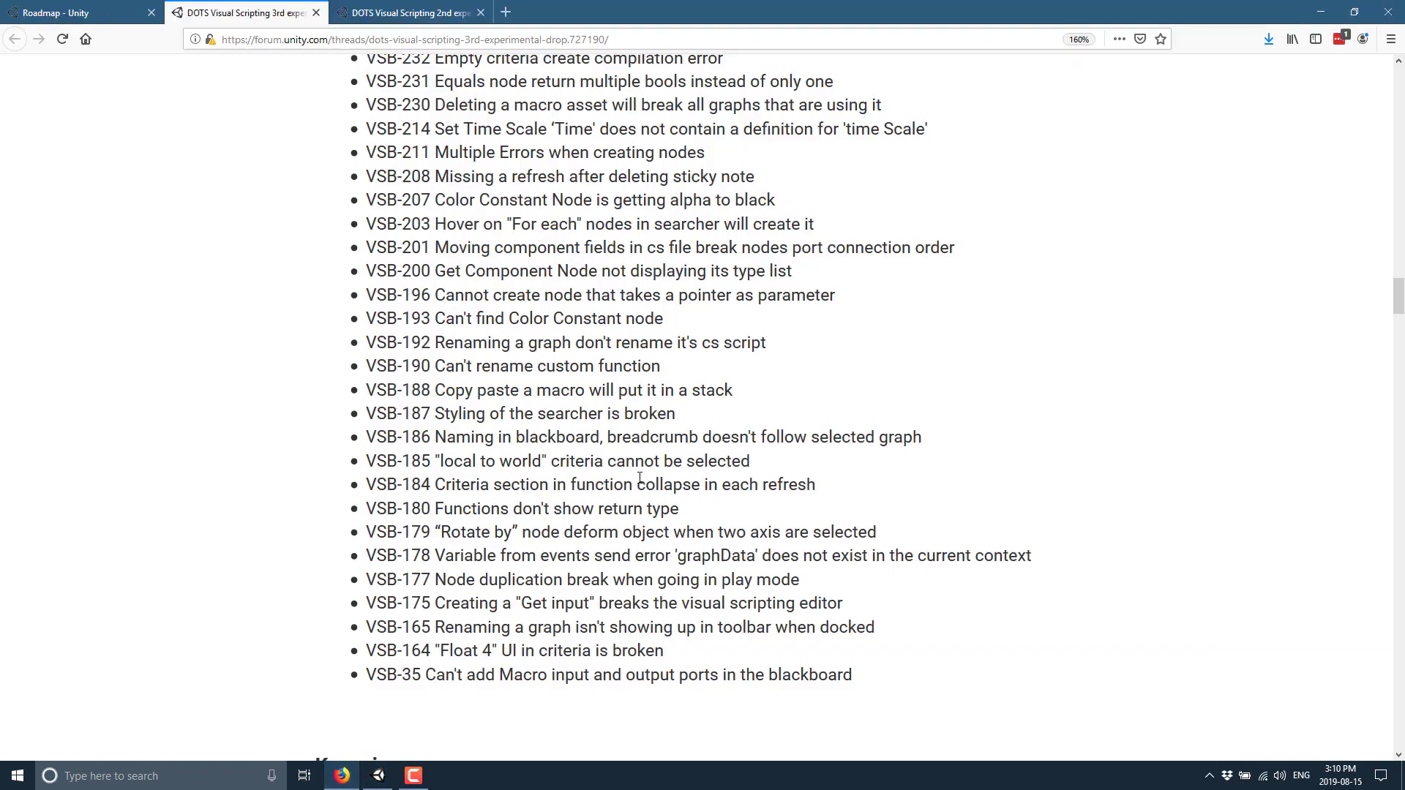
scroll(638, 480, "up", 10)
scroll(638, 479, "up", 10)
scroll(638, 479, "up", 10)
scroll(638, 477, "up", 10)
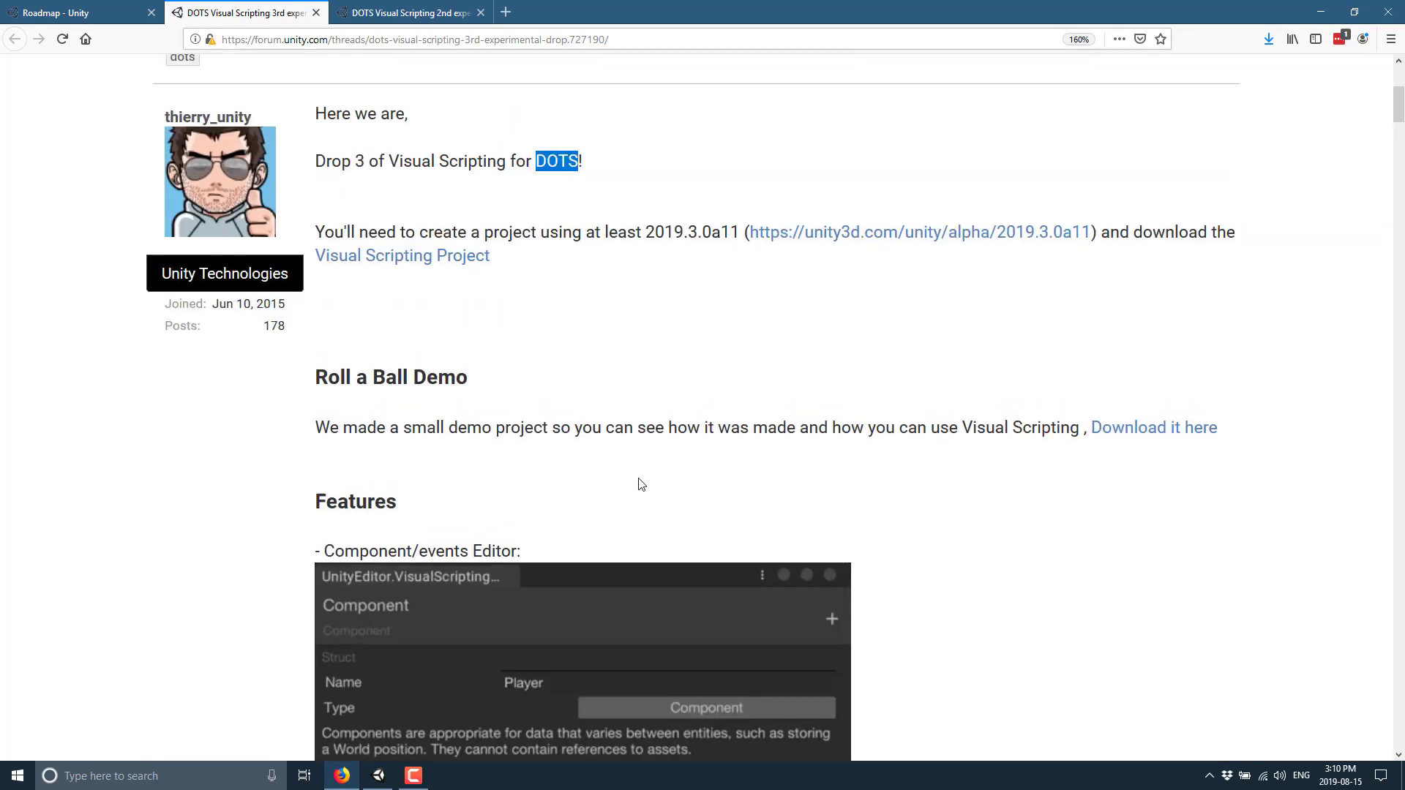
scroll(638, 477, "up", 4)
scroll(638, 477, "down", 4)
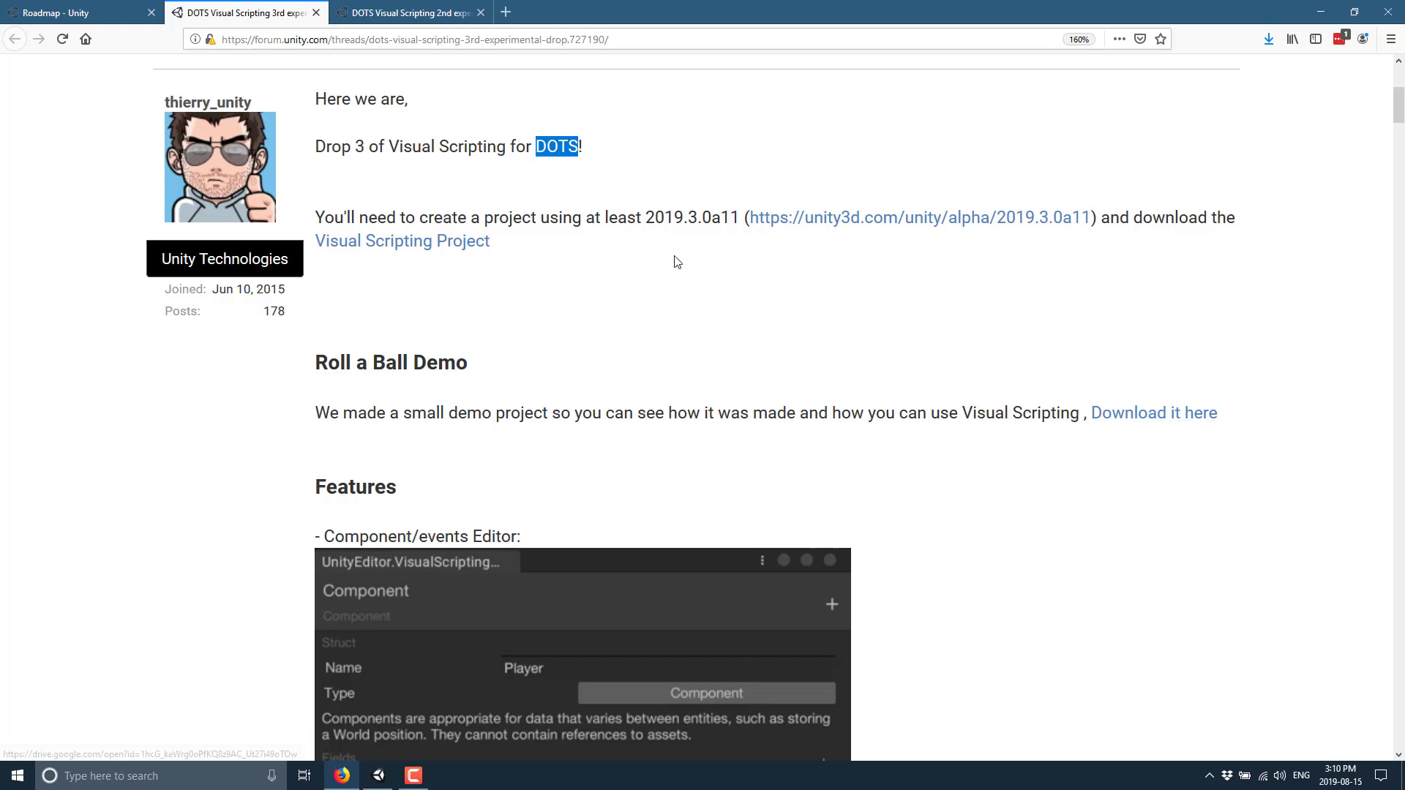
left_click_drag(645, 217, 740, 216)
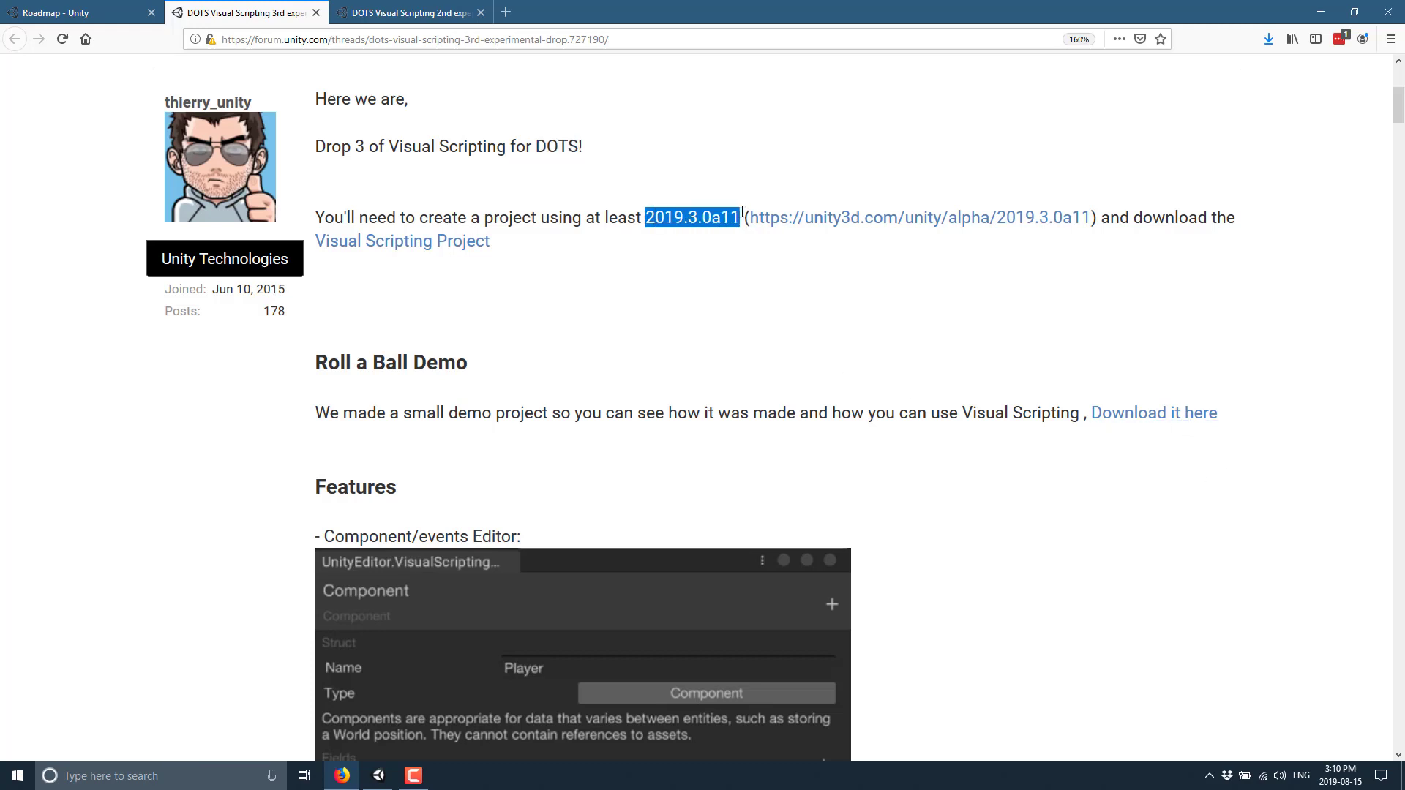